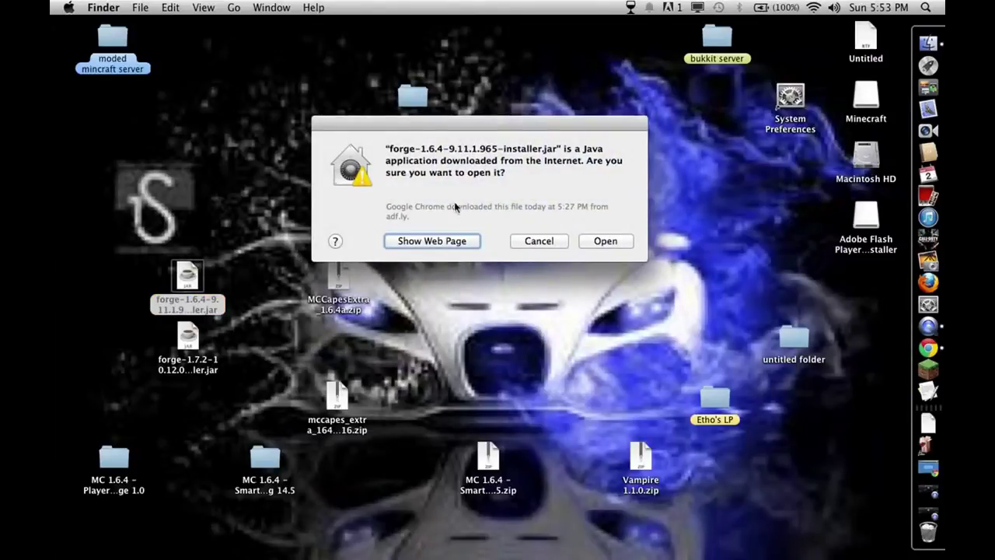
# Open the downloaded forge-1.6.4-9.11.1.965 installer and choose the Install server option
pyautogui.click(604, 245)
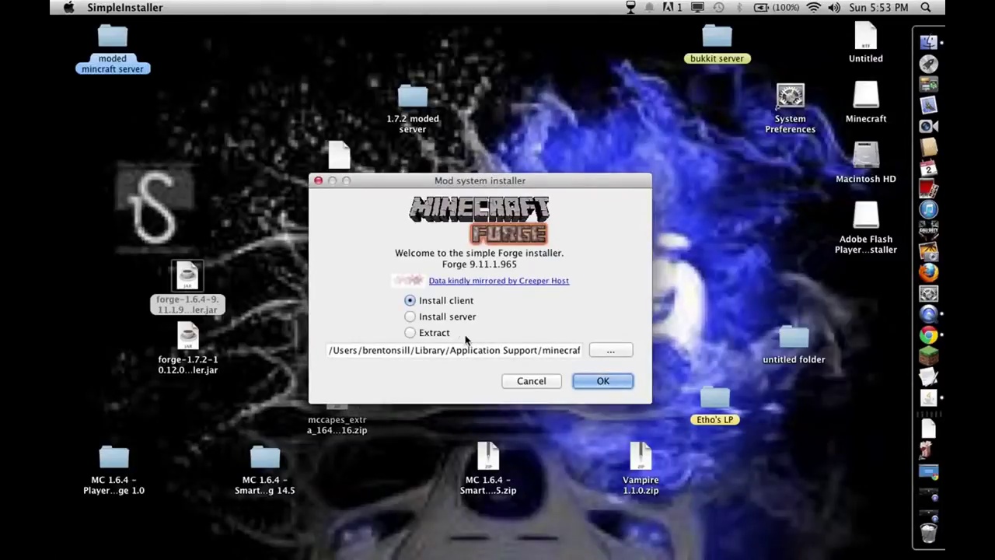
pyautogui.moveTo(419, 179); pyautogui.dragTo(419, 128)
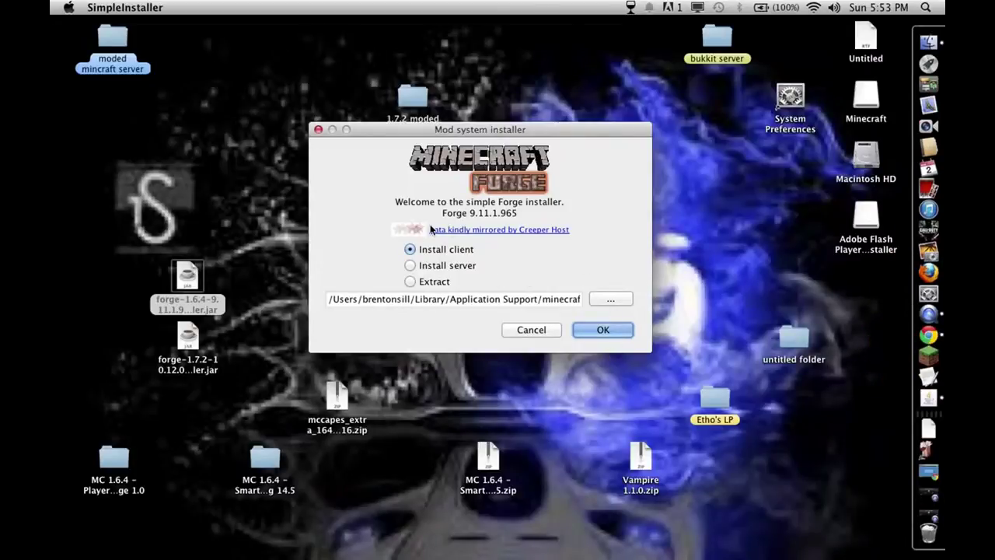
pyautogui.click(411, 266)
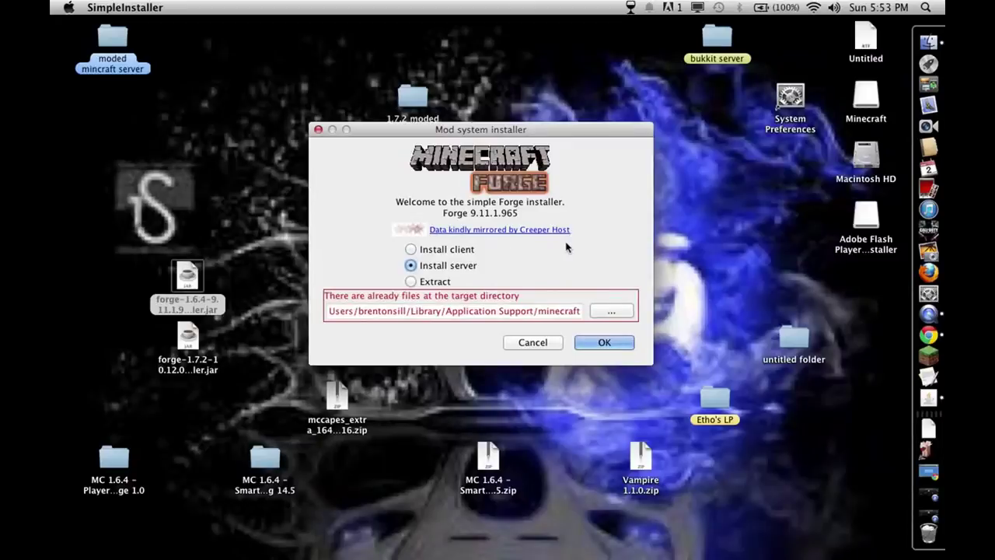
# Set the target directory to the "moded minecraft server" folder on the Desktop and start the Forge server installation
pyautogui.click(610, 312)
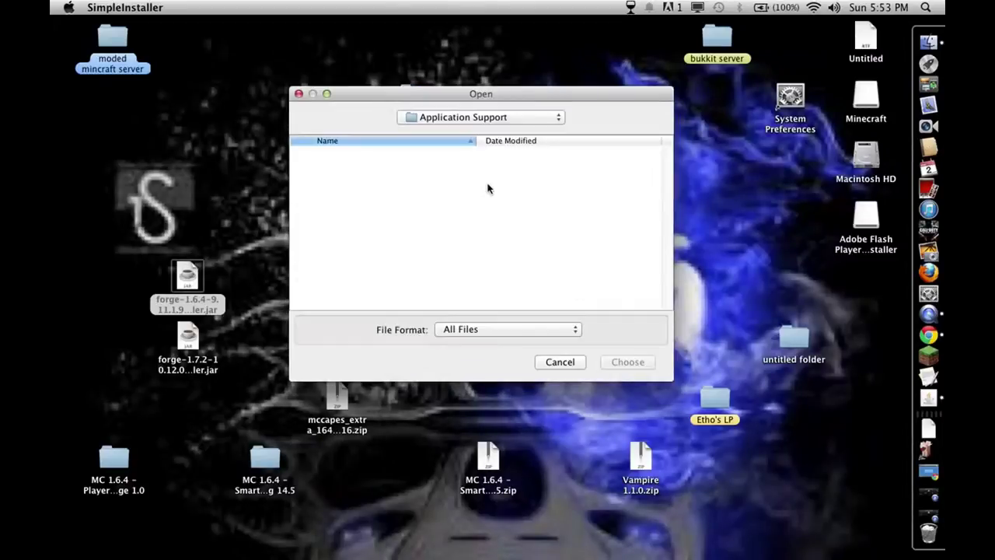
pyautogui.click(448, 116)
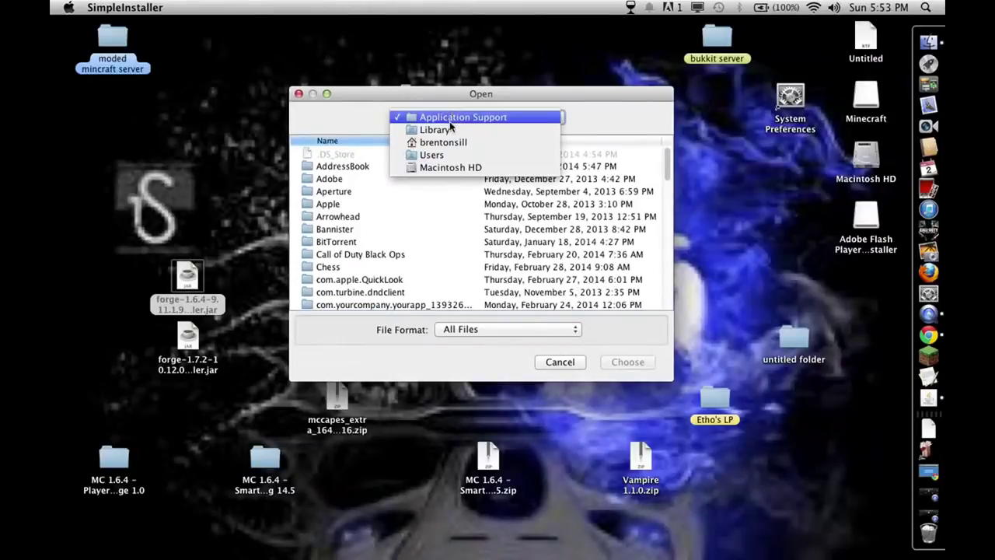
pyautogui.click(443, 142)
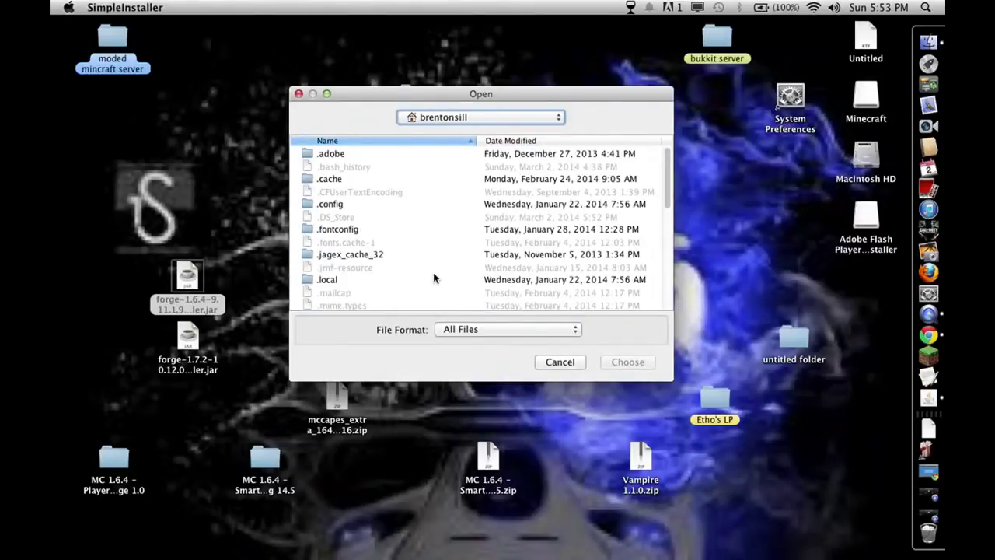
pyautogui.scroll(-10, 433, 273)
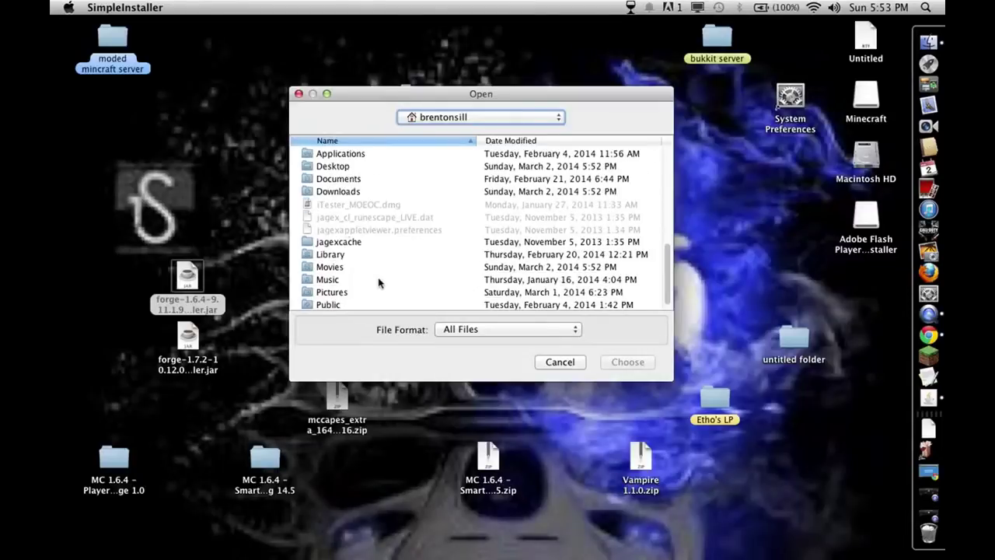
pyautogui.doubleClick(336, 166)
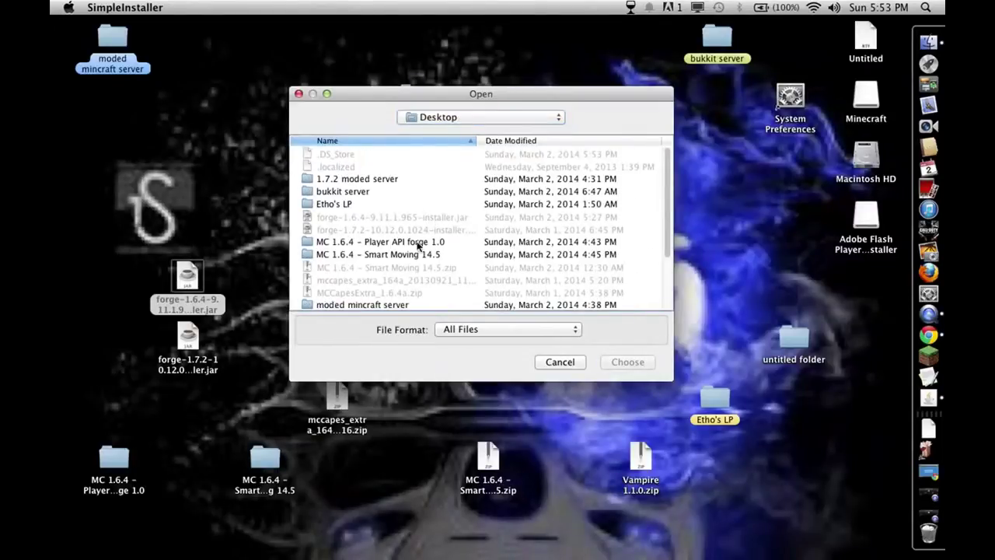
pyautogui.scroll(-3, 396, 255)
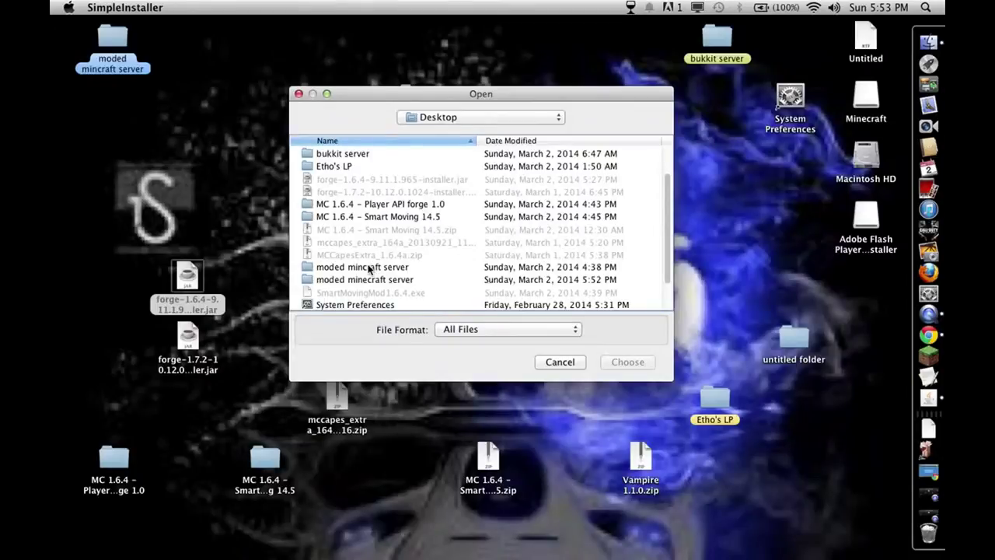
pyautogui.click(370, 268)
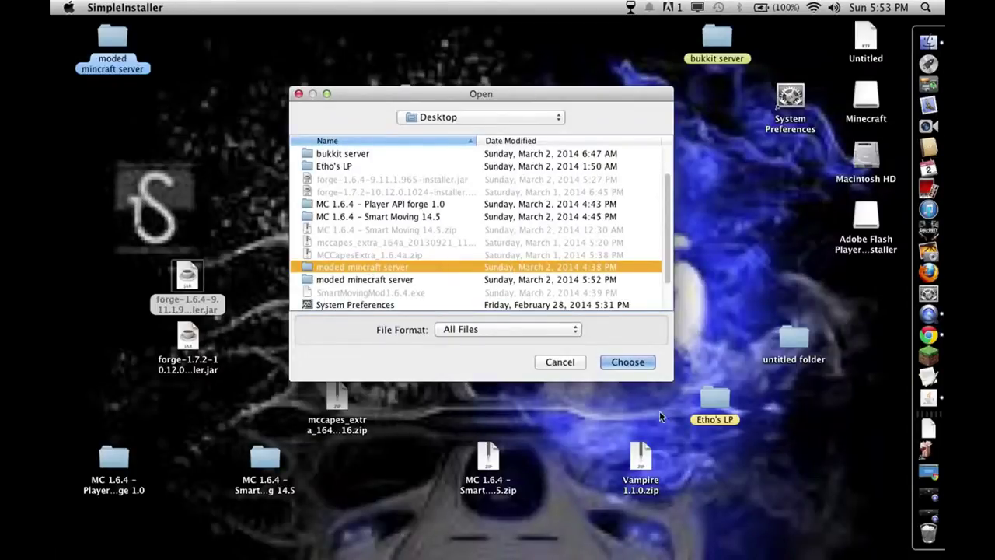
pyautogui.click(358, 280)
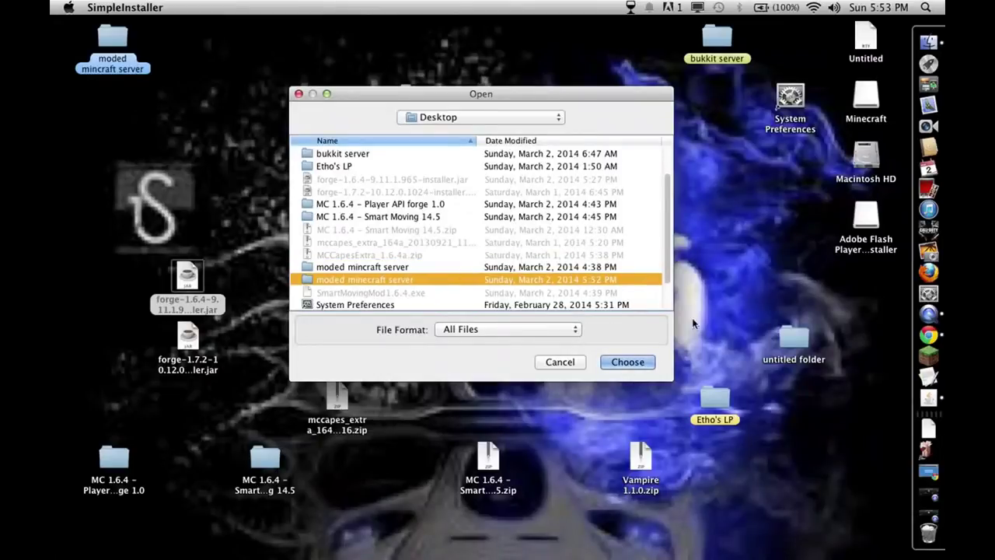
pyautogui.click(628, 362)
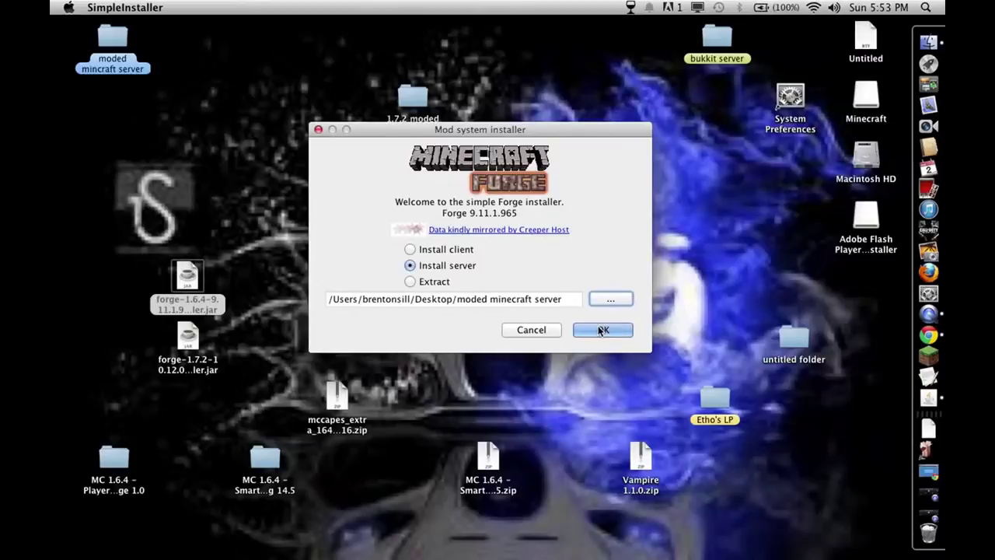
pyautogui.click(601, 330)
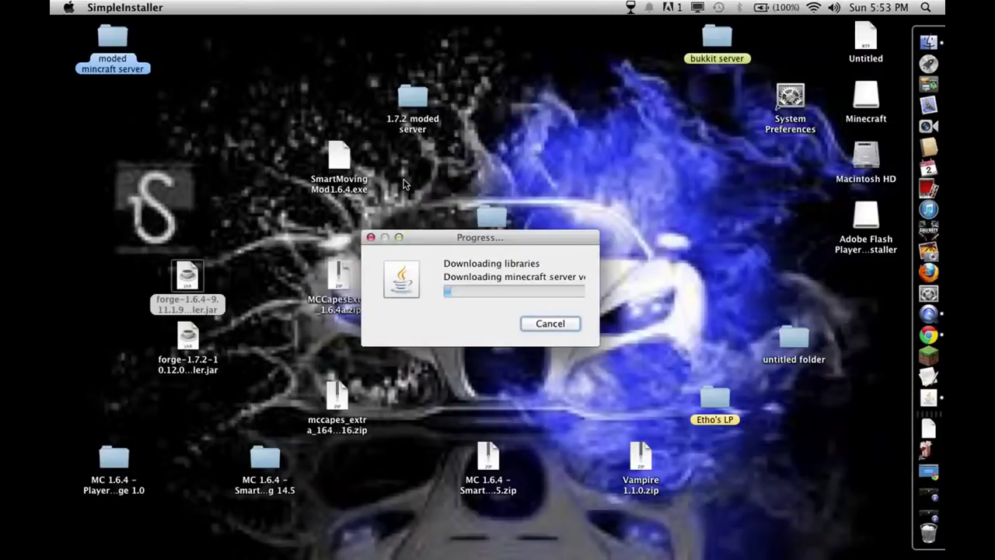
# Open the "moded minecraft server" folder from the desktop and arrange its window beside the installation progress window
pyautogui.click(497, 220)
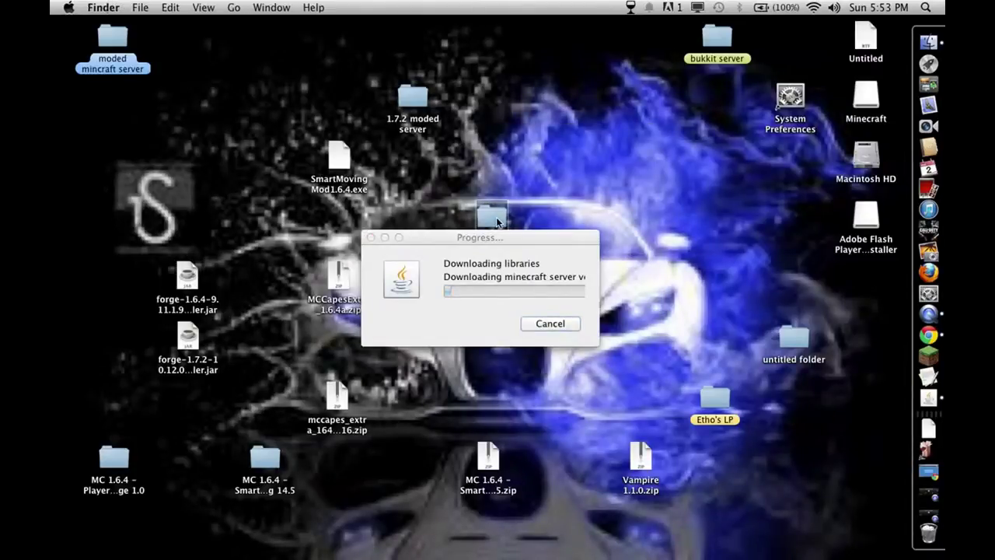
pyautogui.doubleClick(487, 208)
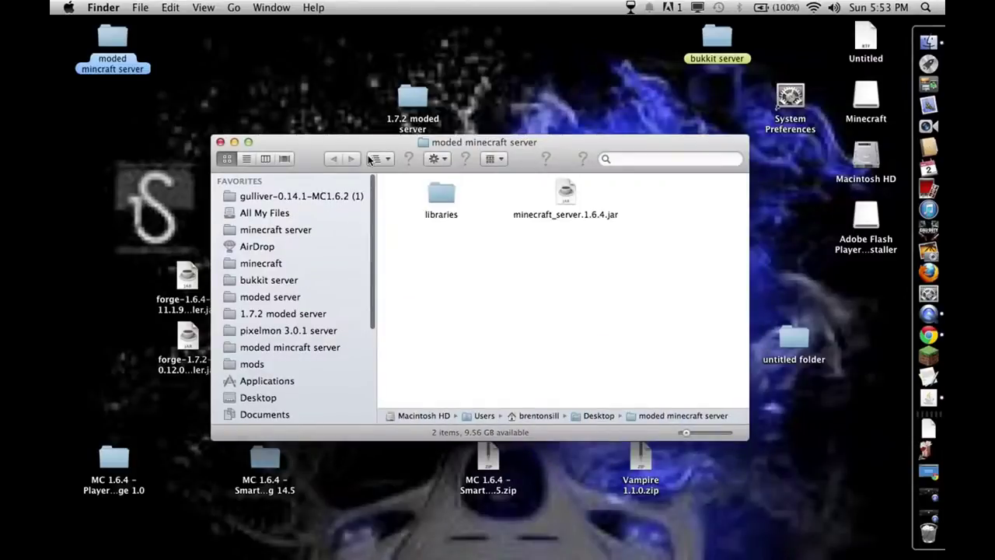
pyautogui.moveTo(361, 147); pyautogui.dragTo(585, 29)
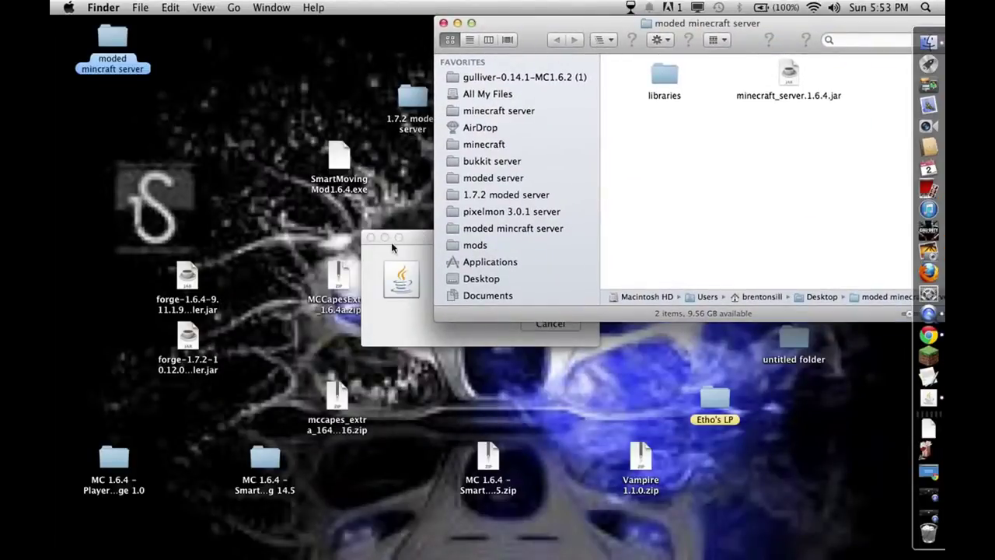
pyautogui.click(416, 237)
pyautogui.moveTo(416, 237); pyautogui.dragTo(273, 237)
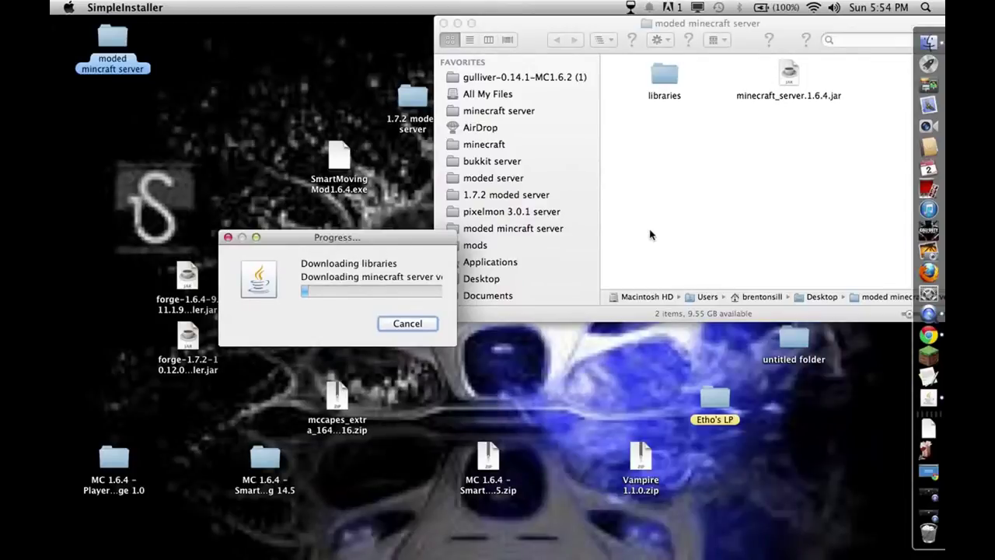
# Bring up the minimized Chrome window with the Forge installer download link, and minimize it again
pyautogui.click(929, 470)
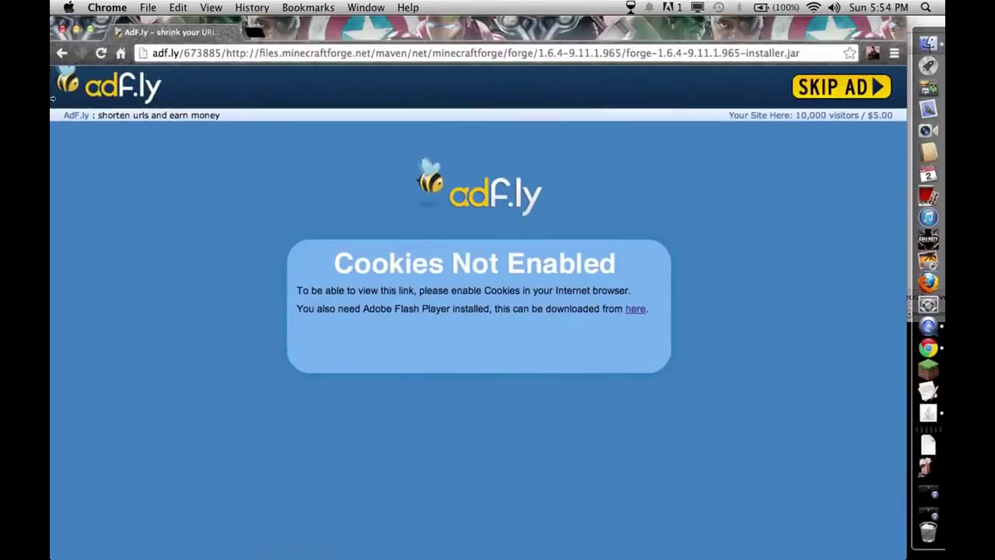
pyautogui.click(76, 29)
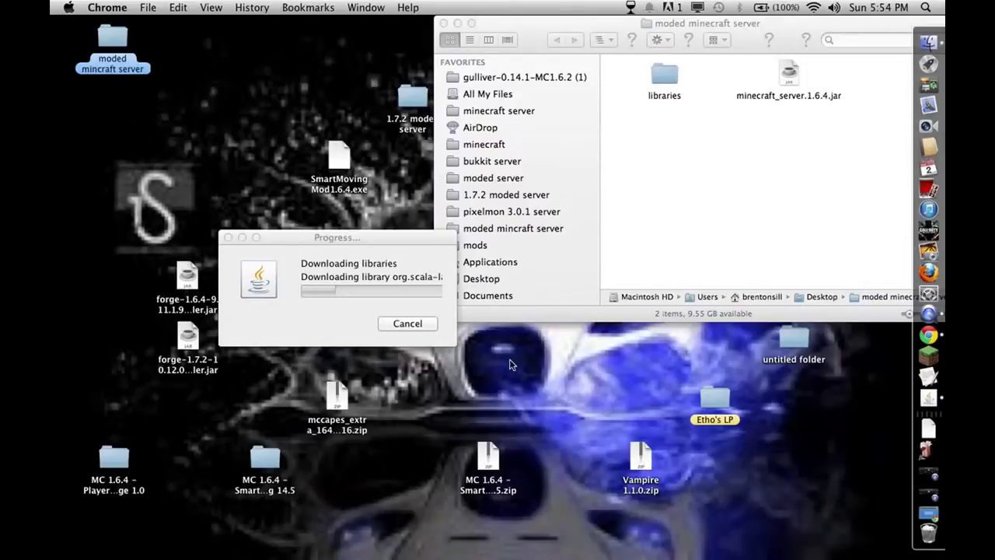
# Move the installation progress window away from the server folder window and narrow the folder window's sidebar
pyautogui.click(404, 235)
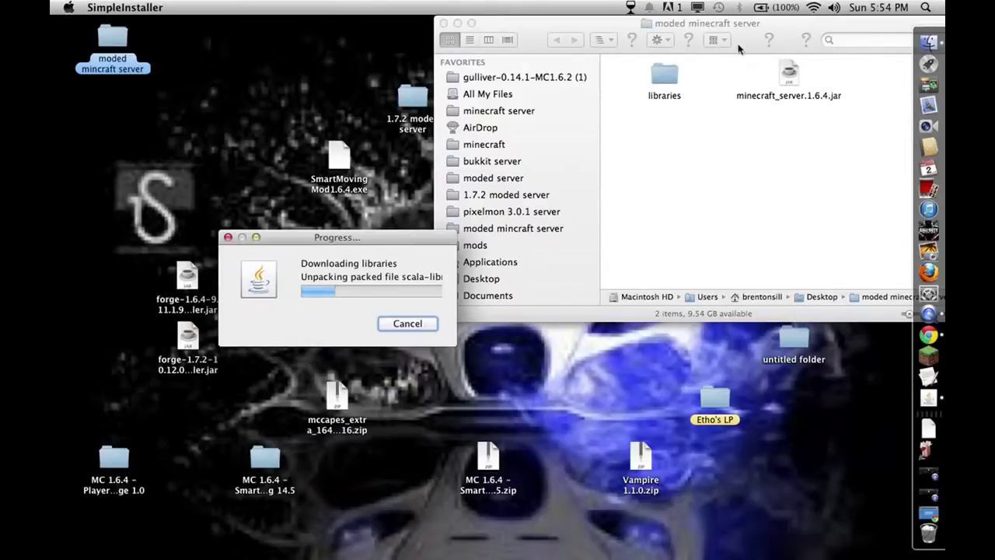
pyautogui.moveTo(343, 240); pyautogui.dragTo(250, 98)
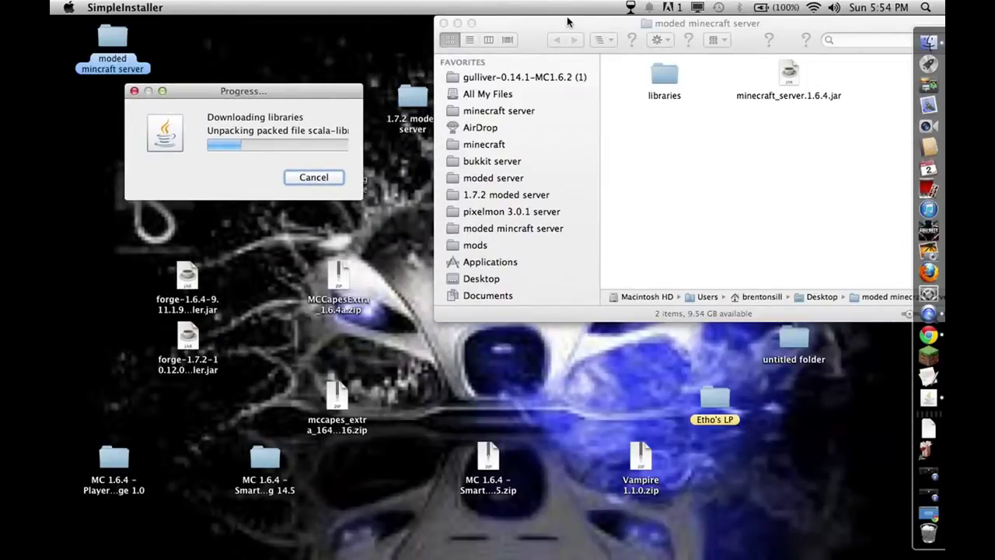
pyautogui.click(248, 99)
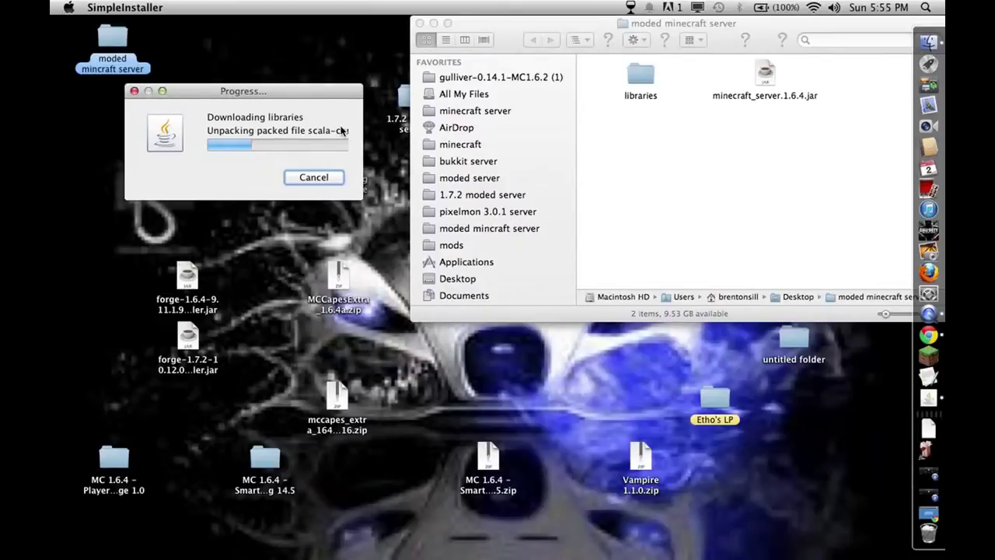
pyautogui.click(576, 143)
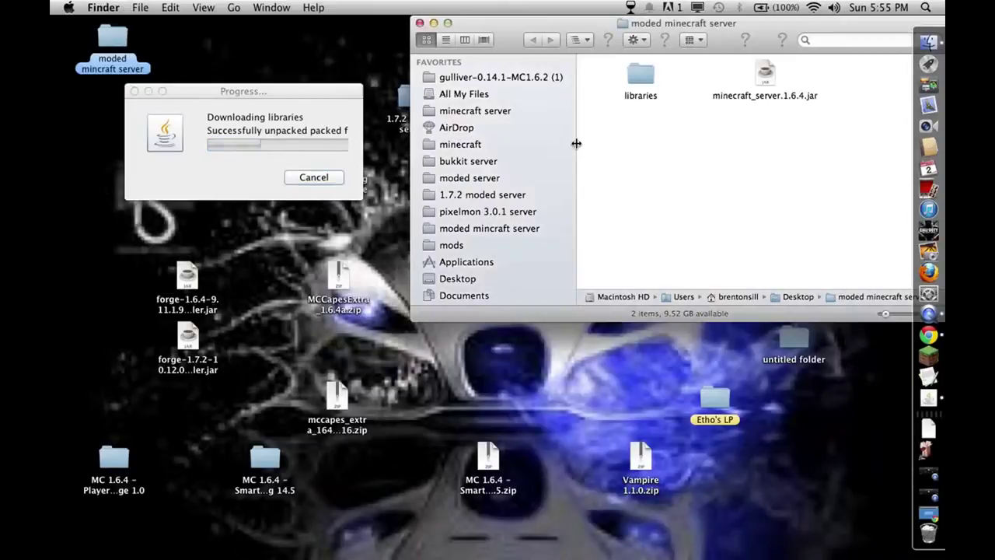
pyautogui.moveTo(575, 148); pyautogui.dragTo(538, 150)
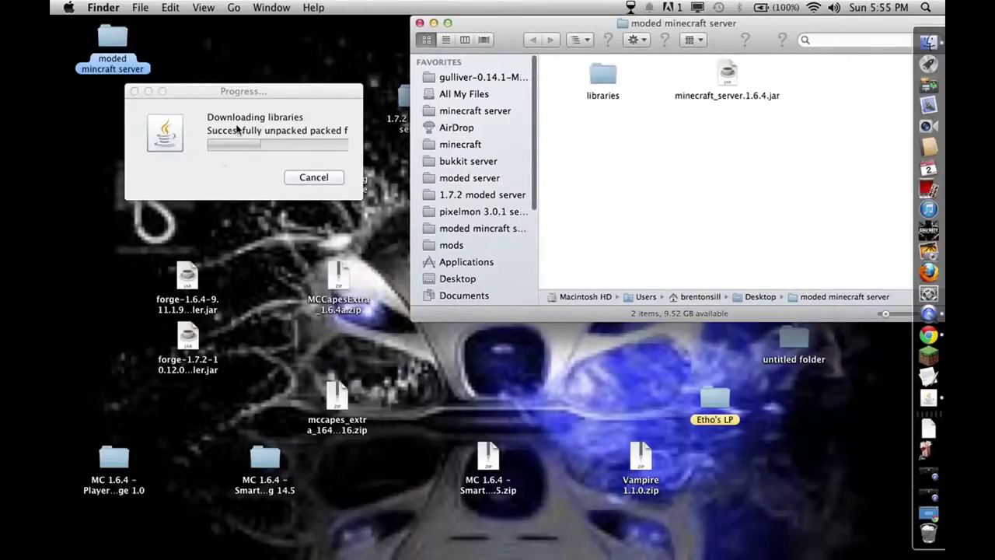
pyautogui.click(237, 129)
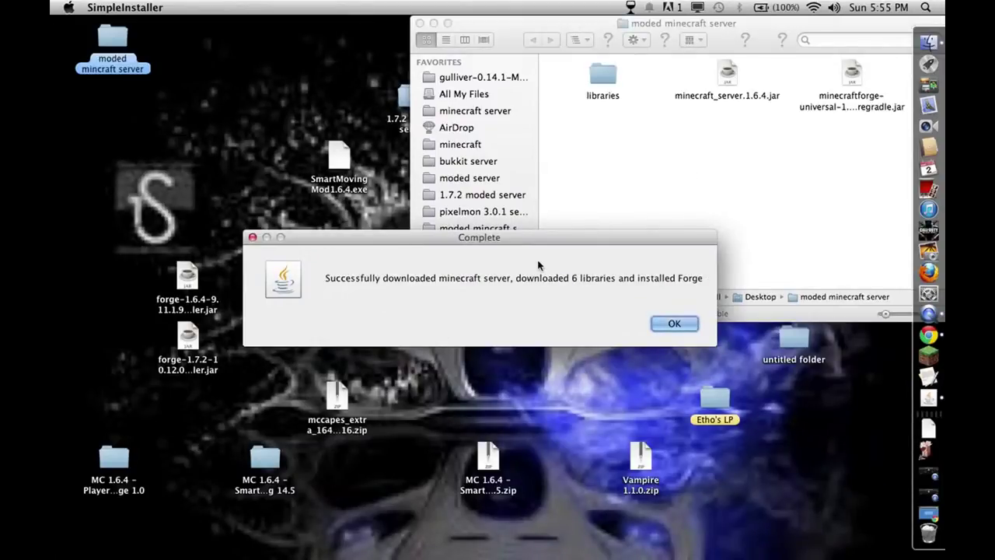
# Close the installer's completion message and move the server folder window so all its files are in view
pyautogui.click(689, 324)
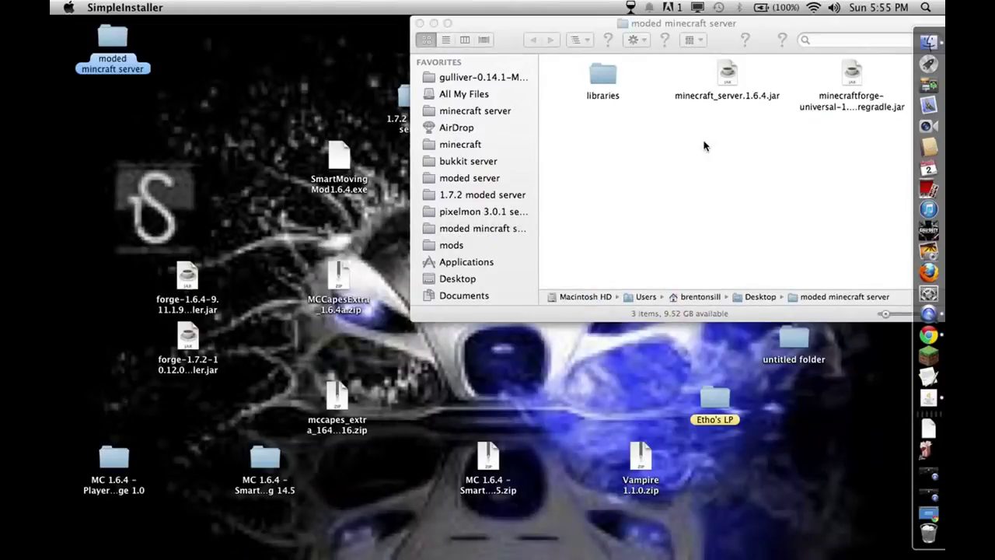
pyautogui.moveTo(692, 27); pyautogui.dragTo(518, 28)
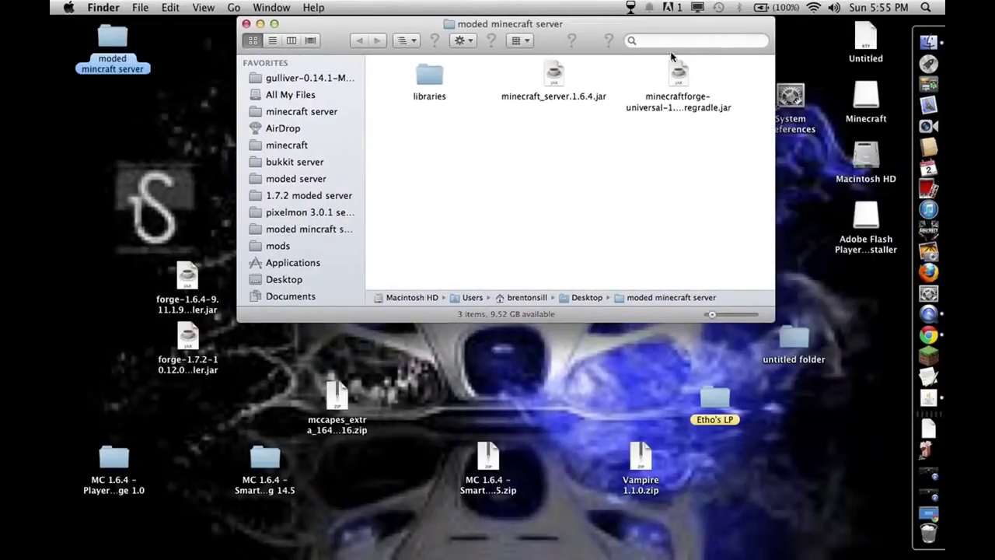
pyautogui.click(651, 112)
pyautogui.click(664, 138)
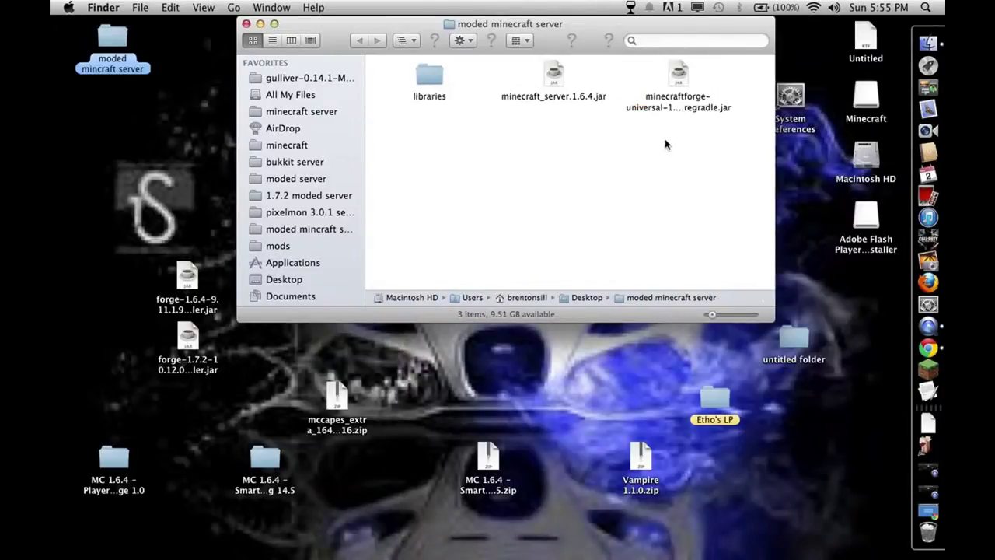
# Run the minecraftforge-universal 1.6.4 jar in the server folder to generate its initial files, and clear the file selection
pyautogui.click(677, 71)
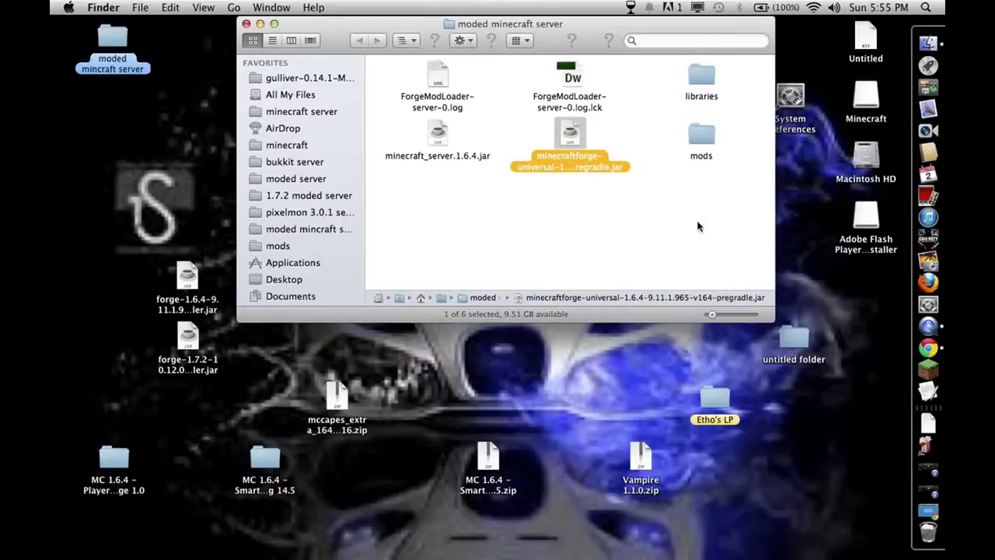
pyautogui.moveTo(669, 253); pyautogui.dragTo(723, 109)
pyautogui.click(657, 226)
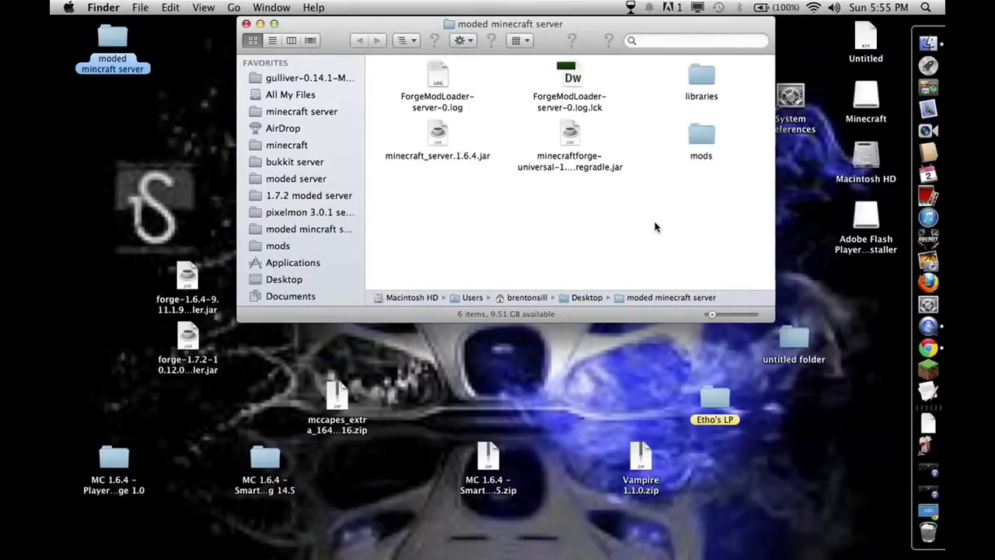
# Run the minecraftforge-universal jar again to start the server, and bring the Minecraft server window to the front
pyautogui.click(576, 133)
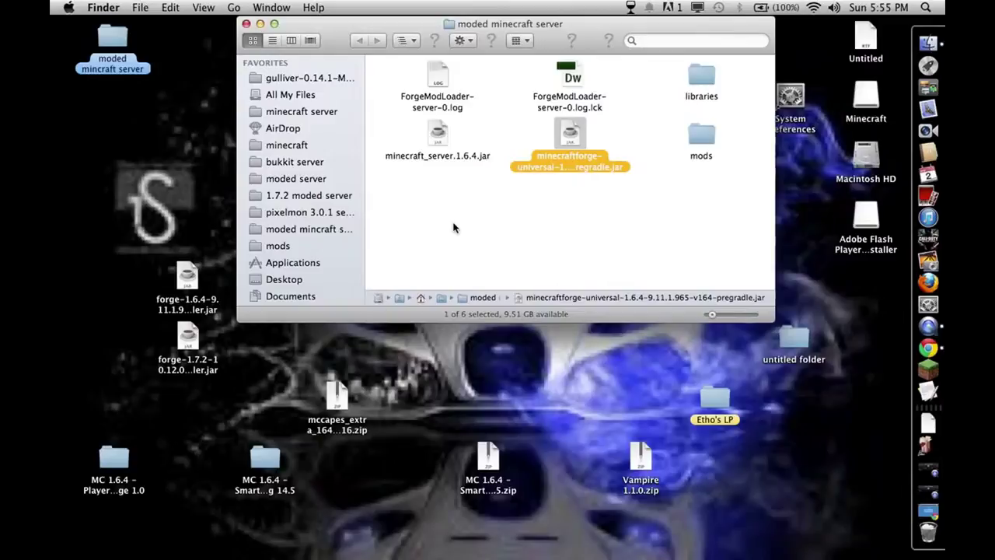
pyautogui.doubleClick(559, 132)
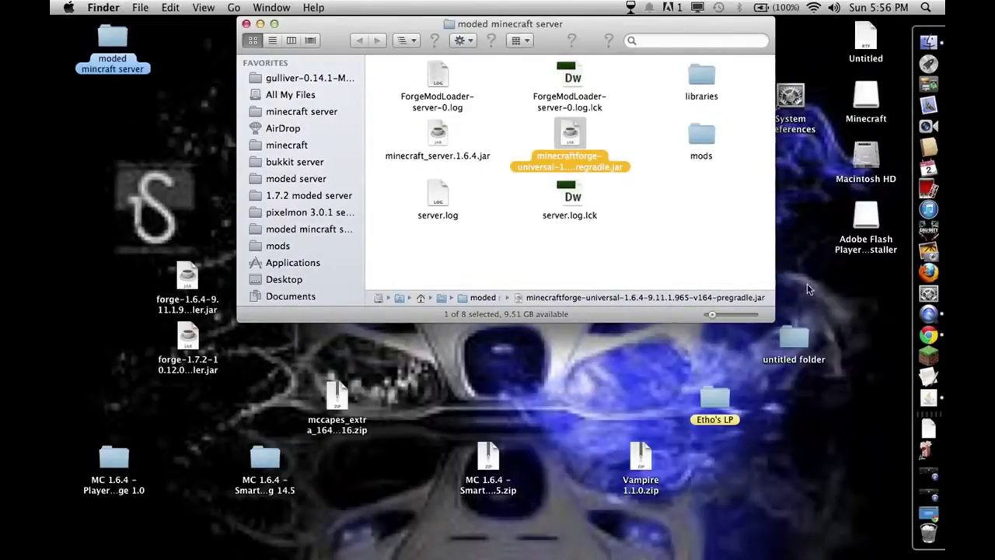
pyautogui.click(706, 269)
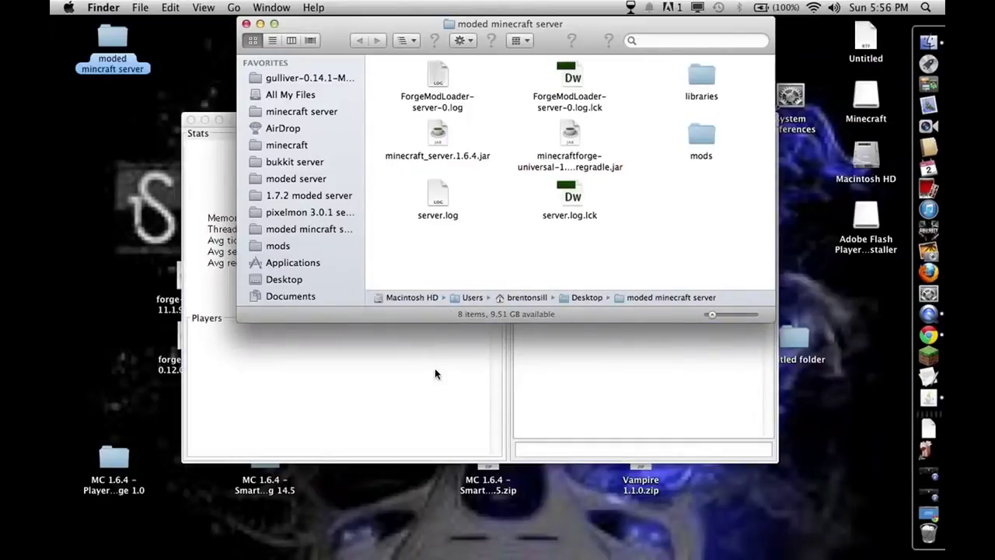
pyautogui.click(561, 36)
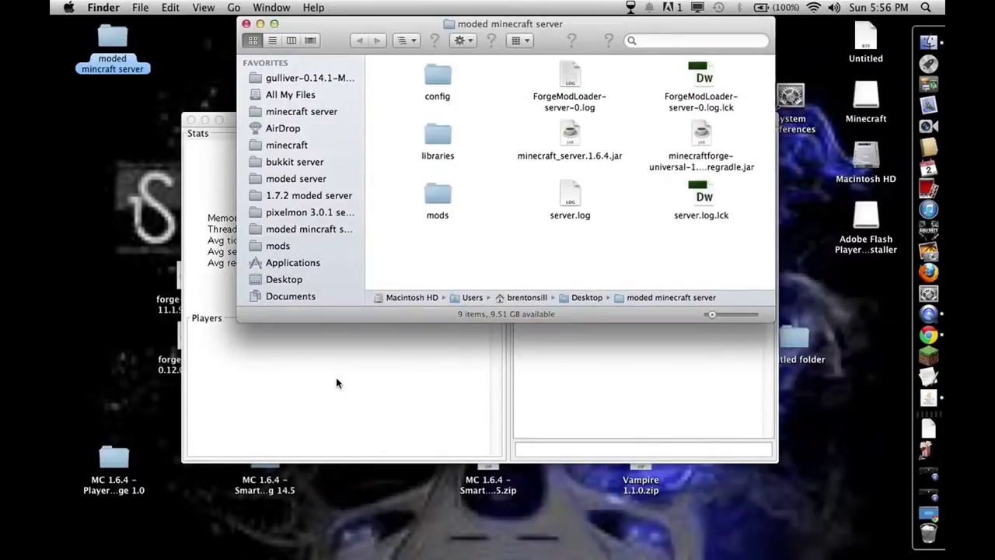
pyautogui.click(382, 393)
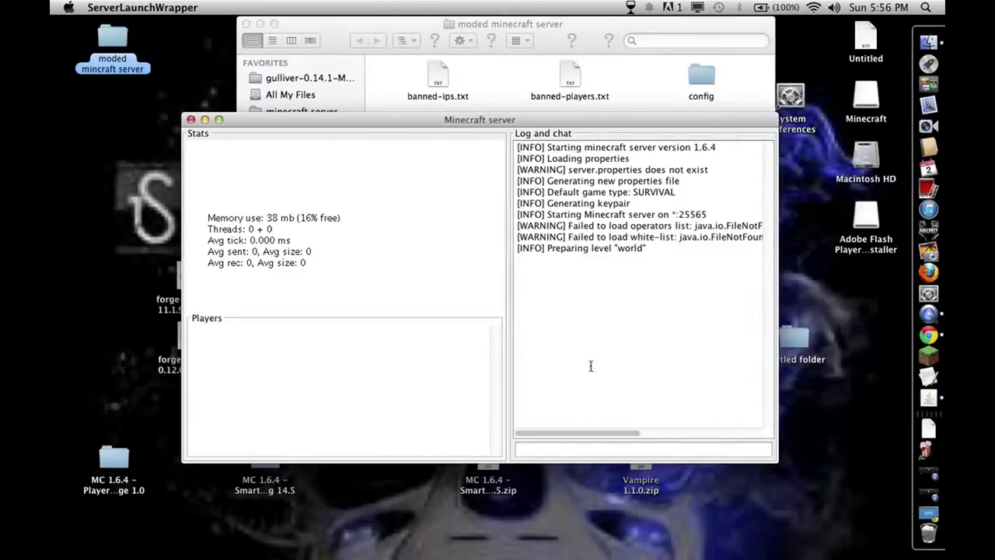
# Check the generated files in the moded minecraft server folder and follow the spawn area preparation in the server log
pyautogui.click(605, 83)
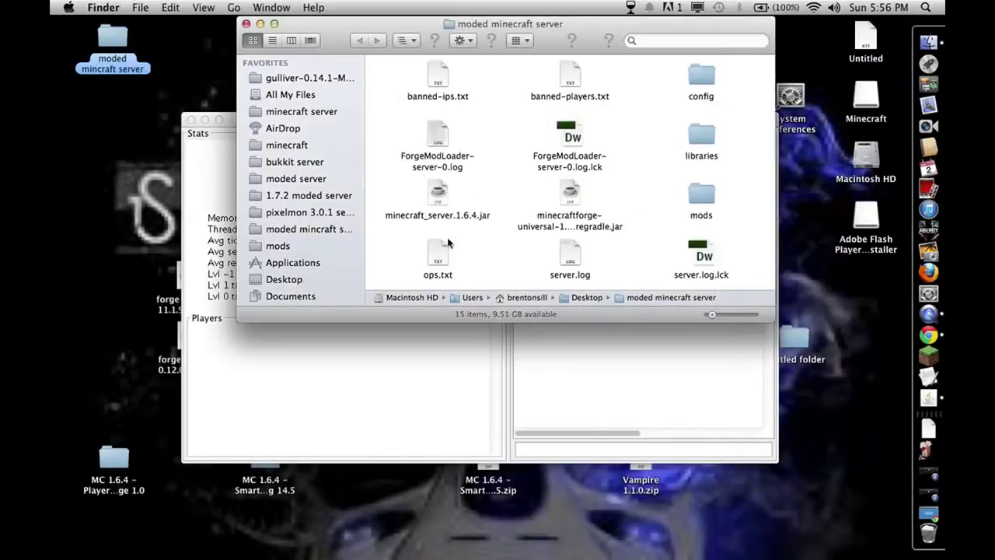
pyautogui.click(443, 332)
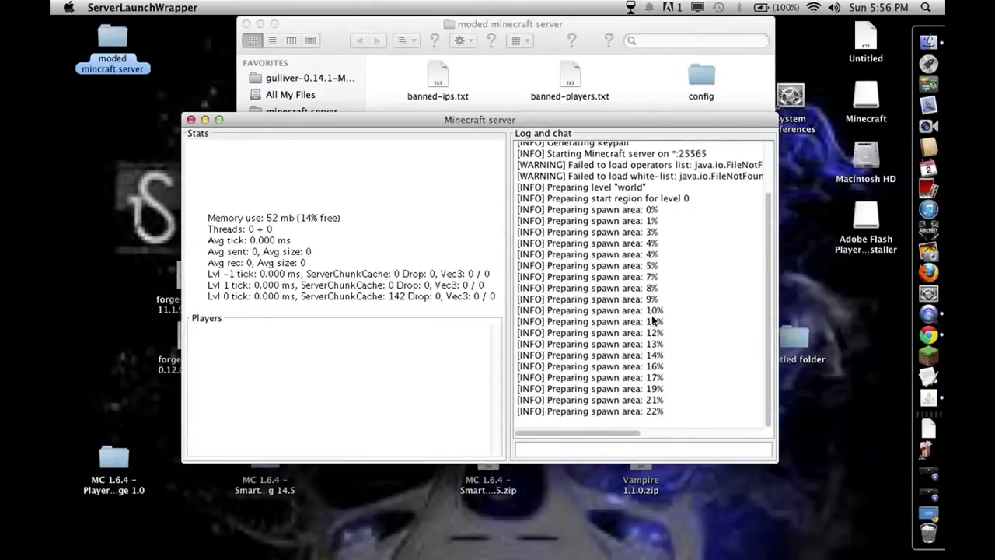
pyautogui.click(571, 446)
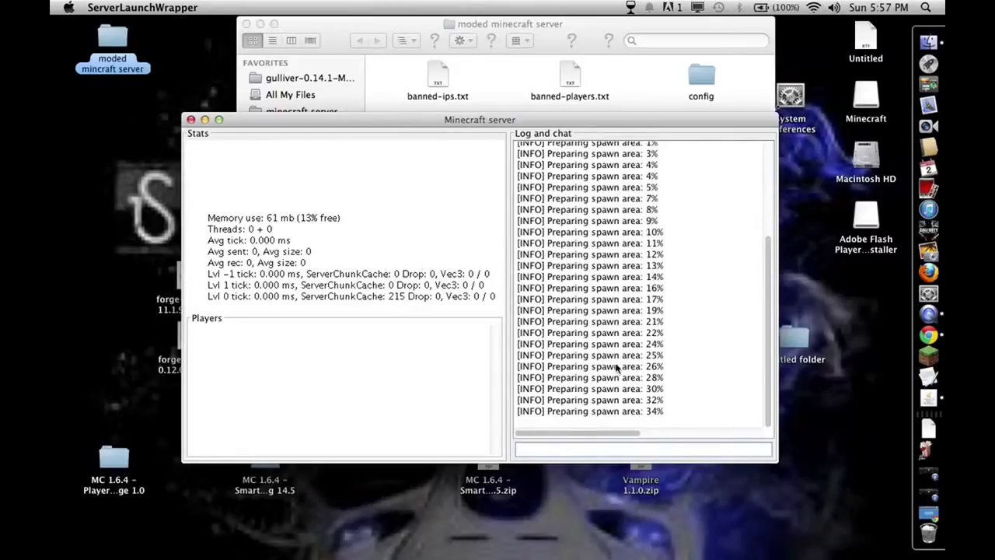
pyautogui.click(631, 29)
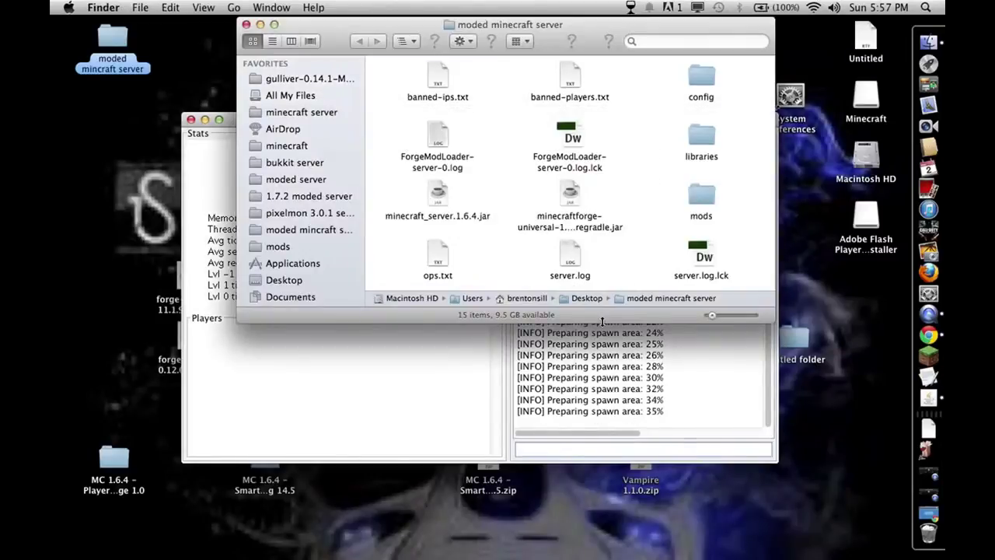
pyautogui.click(481, 390)
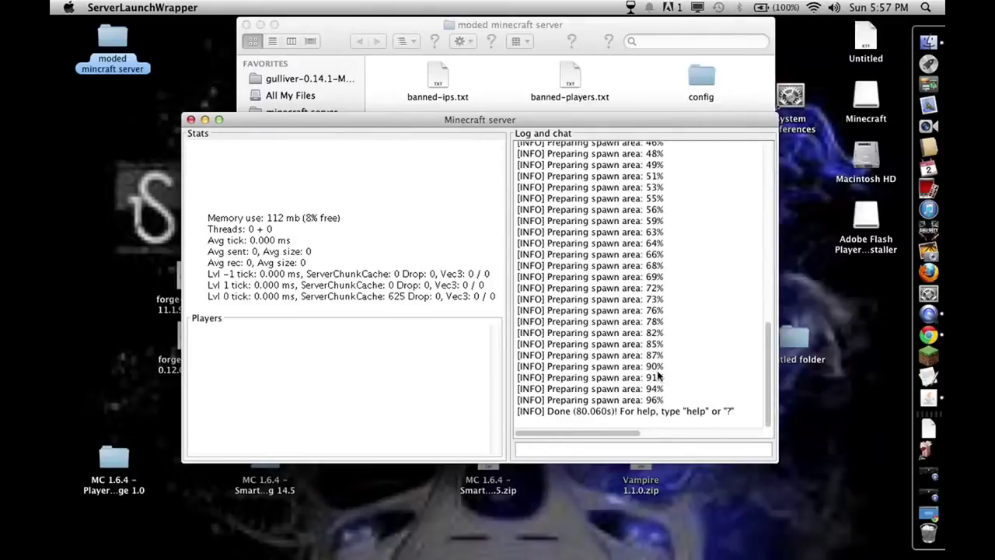
# Shut down the Minecraft server by sending it the stop command
pyautogui.click(542, 455)
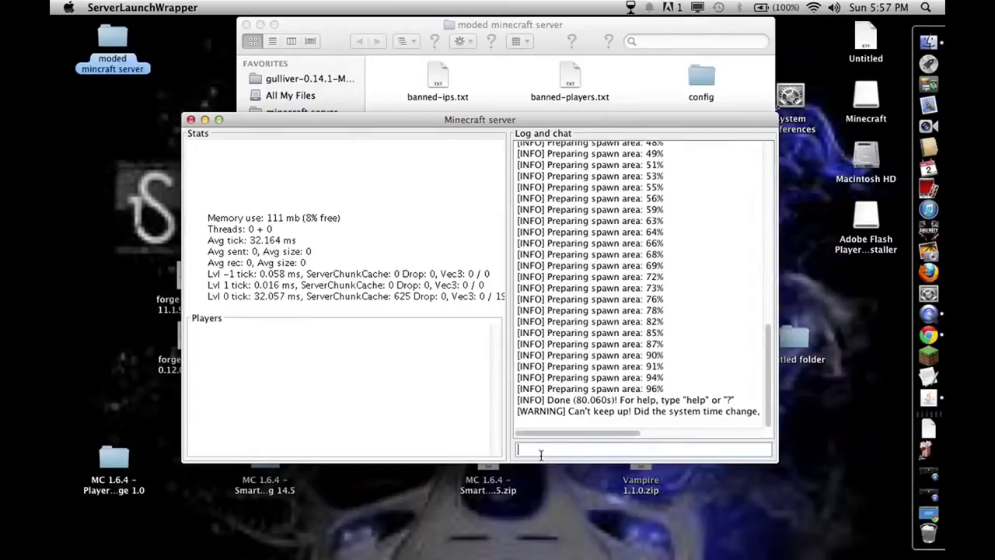
pyautogui.write('stop')
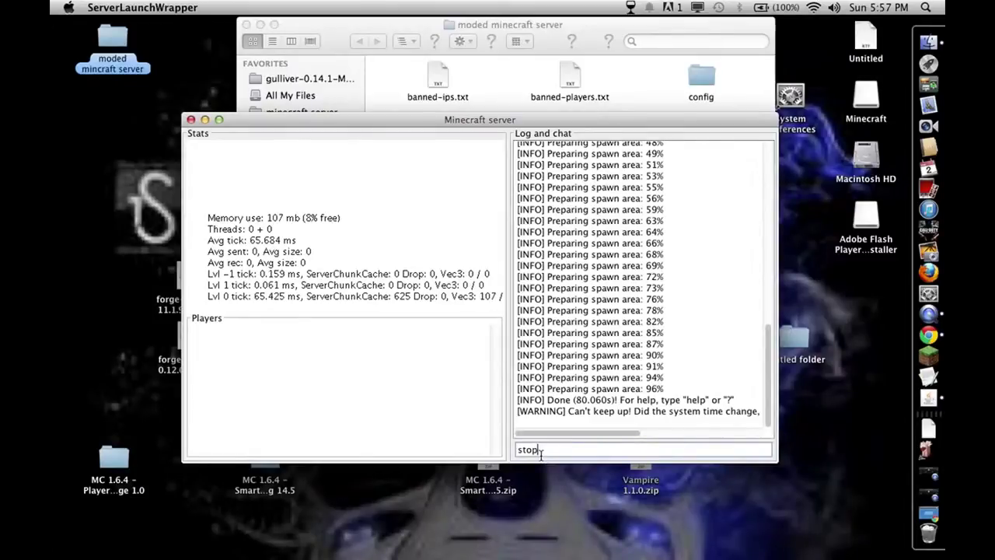
pyautogui.press('Return')
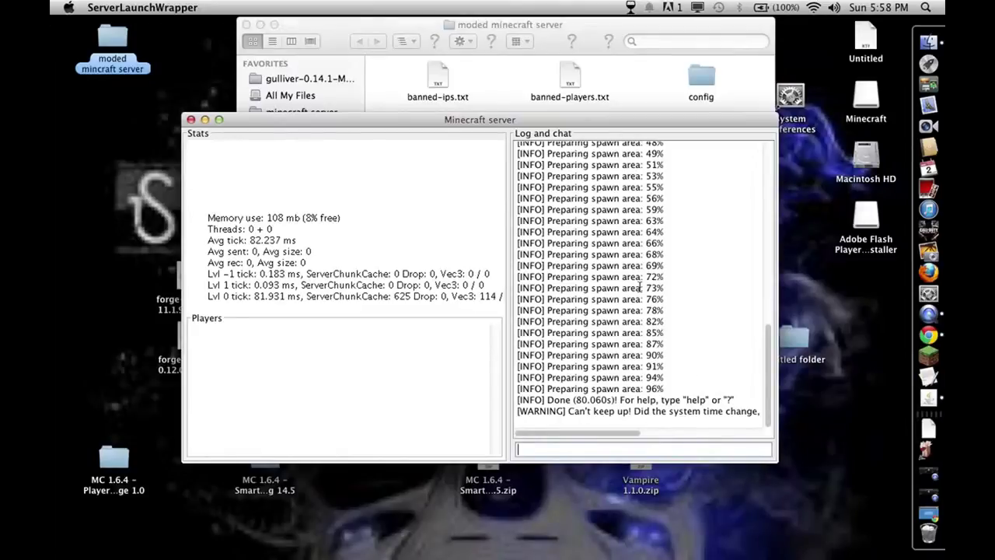
# Move the Minecraft server window lower to uncover more of the server folder, and keep the server window in front
pyautogui.moveTo(395, 121); pyautogui.dragTo(393, 115)
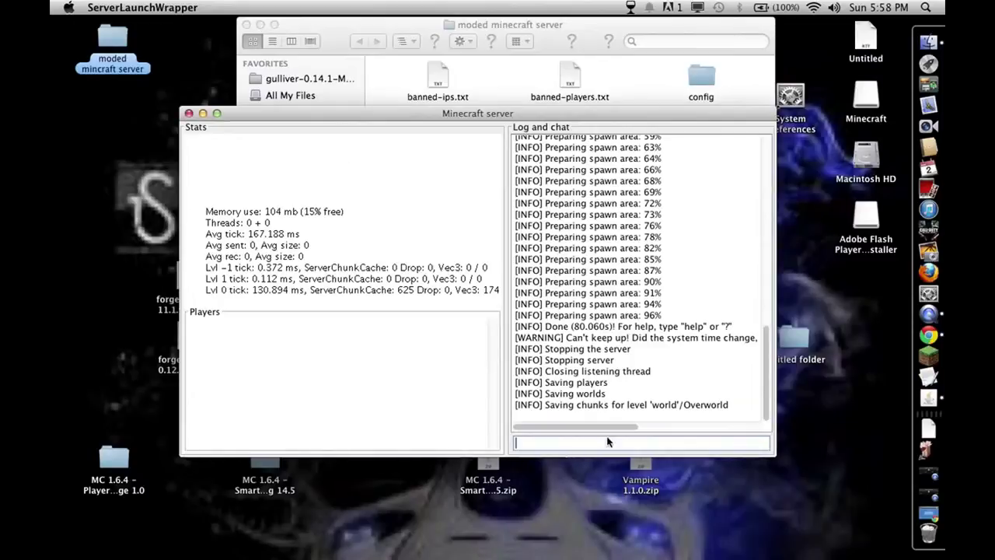
pyautogui.moveTo(509, 116); pyautogui.dragTo(466, 369)
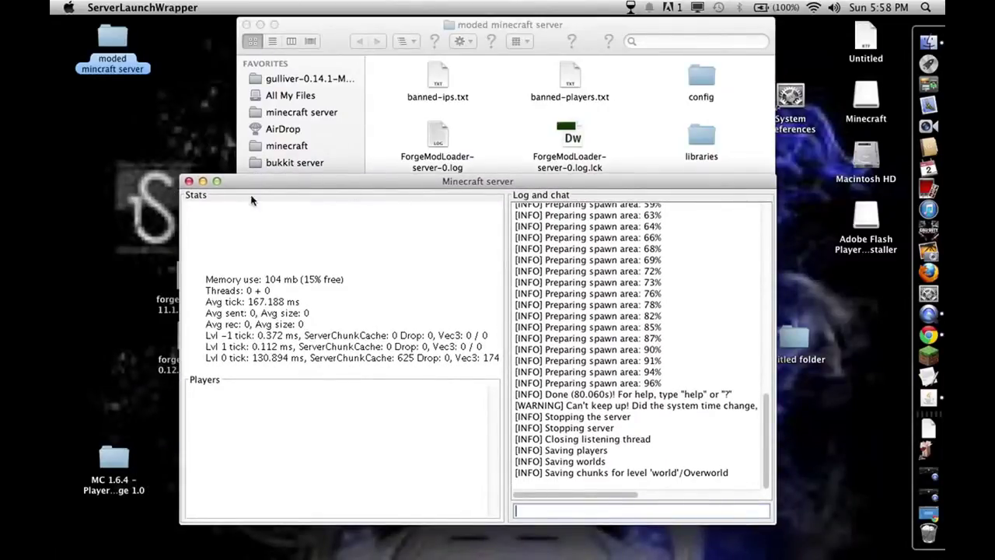
pyautogui.click(418, 157)
pyautogui.click(488, 430)
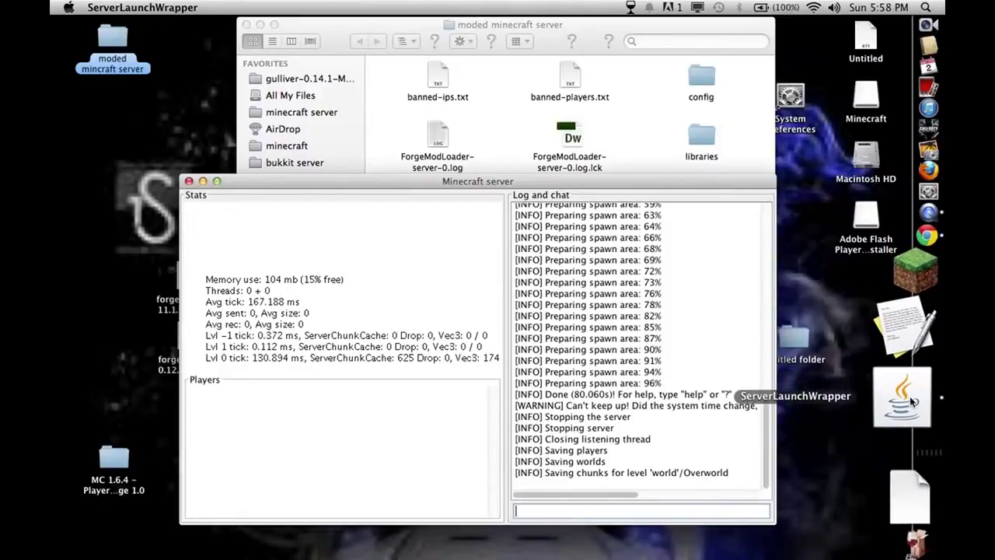
# Switch from ServerLaunchWrapper to Finder
pyautogui.rightClick(908, 412)
pyautogui.click(751, 405)
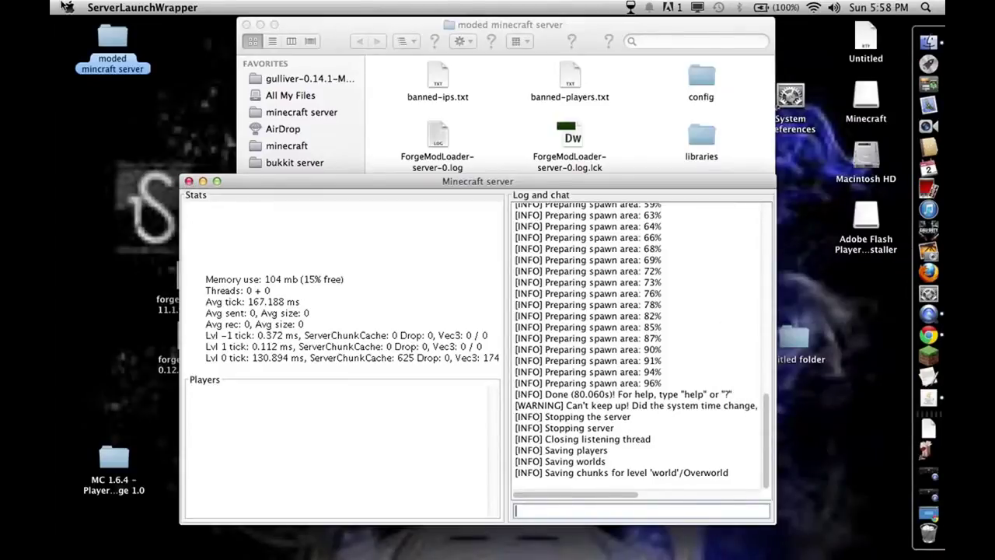
pyautogui.press('super+Tab')
pyautogui.press('super+Tab')
pyautogui.press('super+Tab')
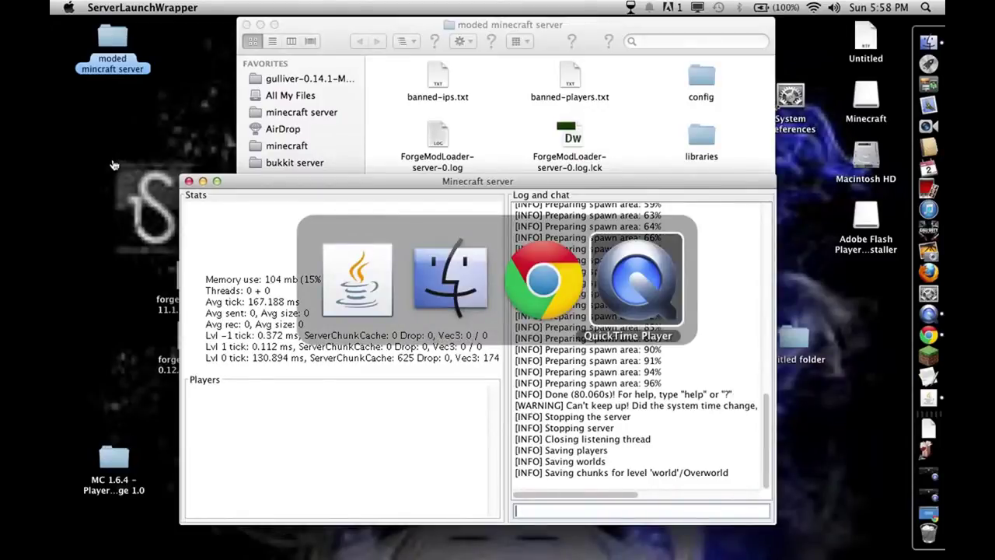
pyautogui.press('super+shift+Tab')
pyautogui.press('super+shift+Tab')
# Force ServerLaunchWrapper to quit, repeating the force quit while it is still listed, and close the Force Quit Applications window
pyautogui.click(68, 7)
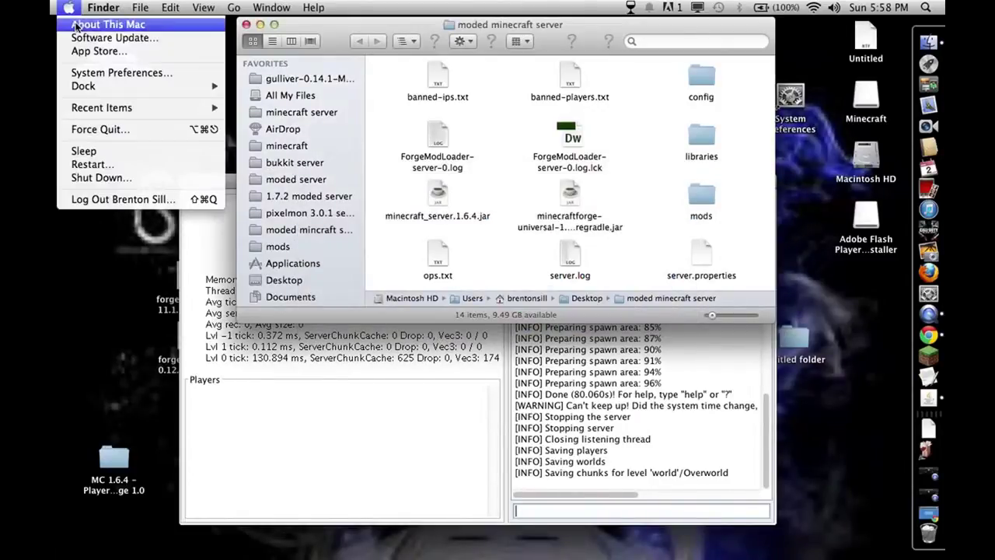
pyautogui.click(111, 131)
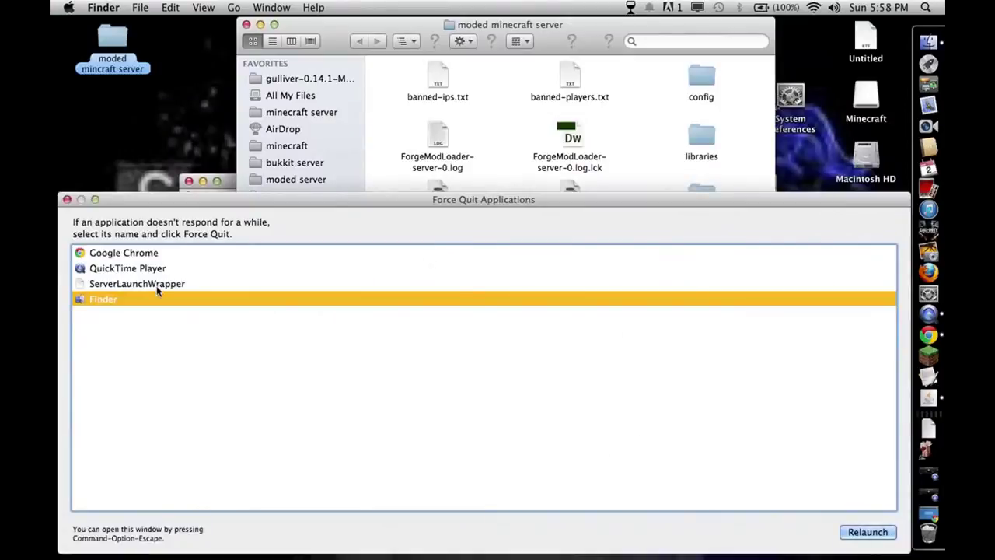
pyautogui.click(146, 284)
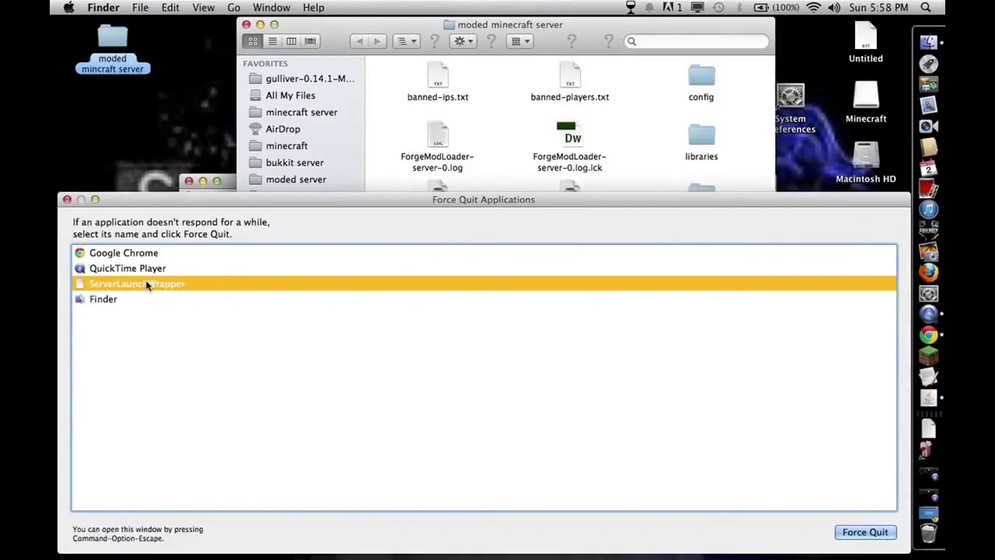
pyautogui.press('Return')
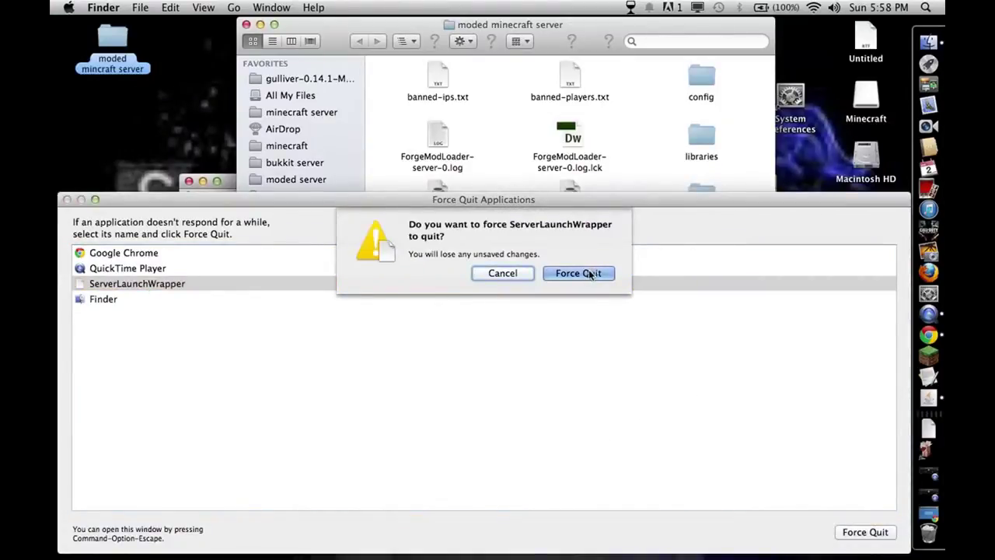
pyautogui.click(590, 275)
pyautogui.click(146, 285)
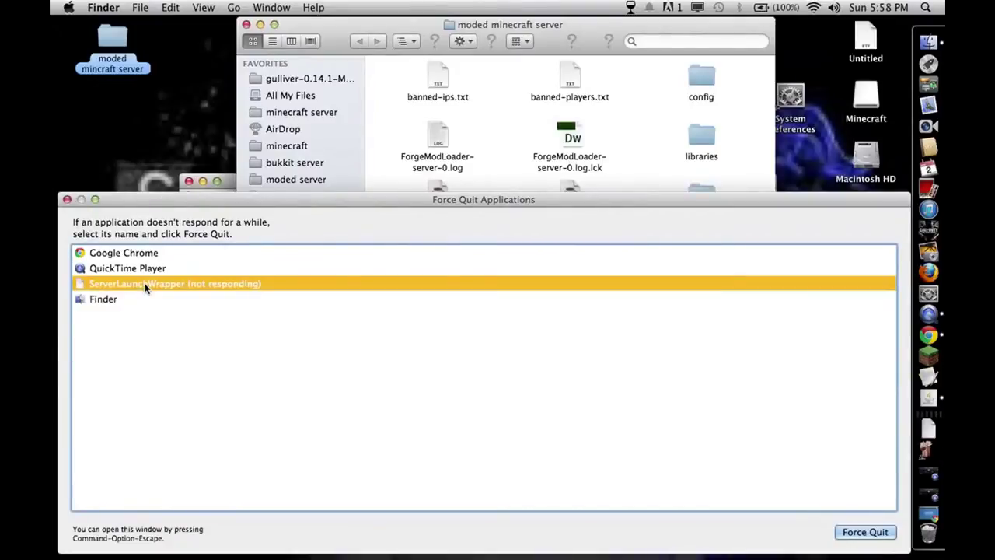
pyautogui.press('Return')
pyautogui.click(595, 274)
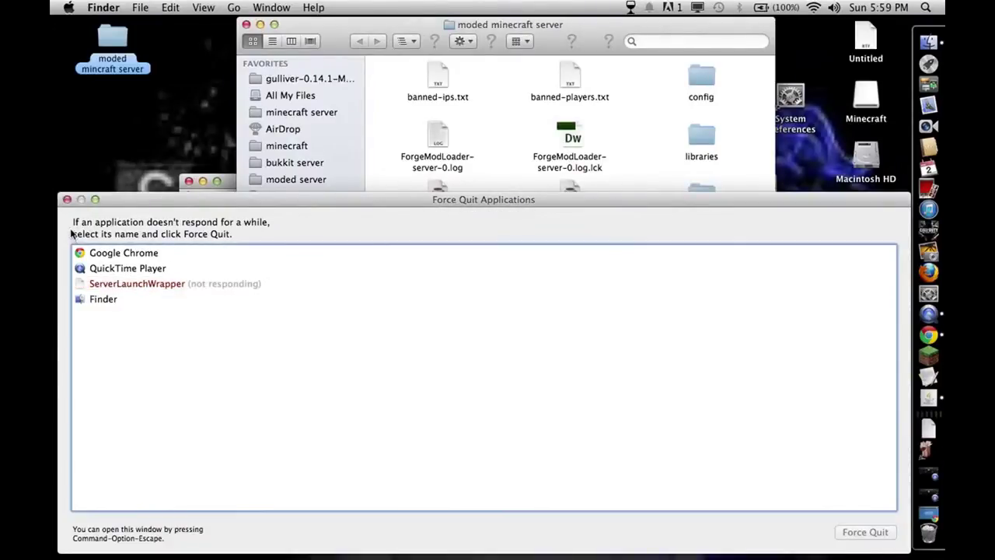
pyautogui.click(67, 199)
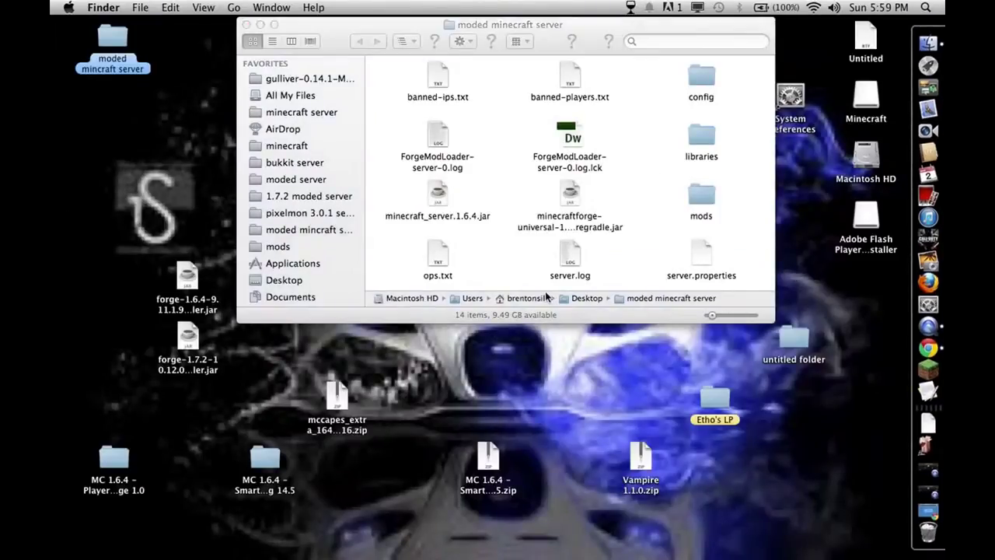
# Open TextEdit and convert its new untitled document to plain text
pyautogui.scroll(-4, 536, 268)
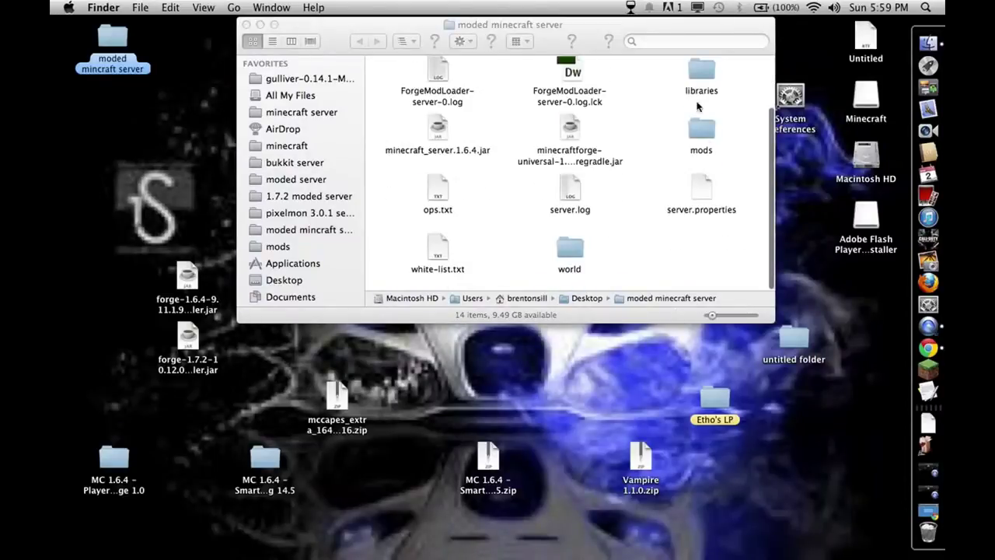
pyautogui.click(675, 39)
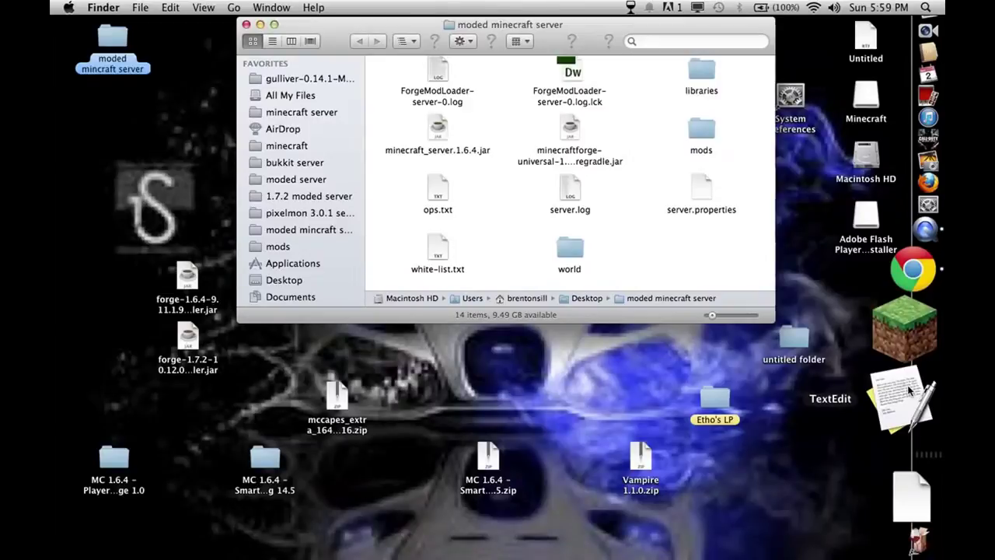
pyautogui.click(908, 393)
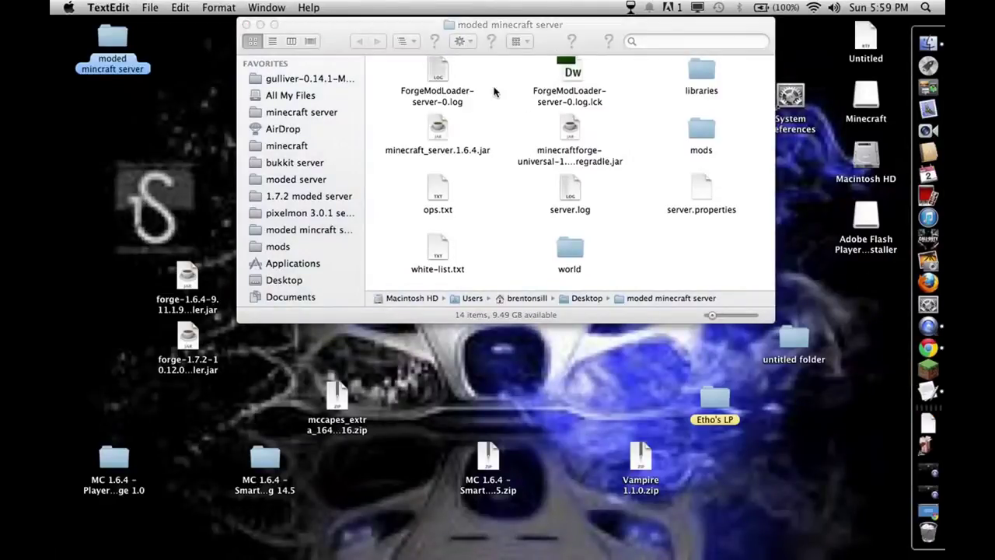
pyautogui.click(219, 7)
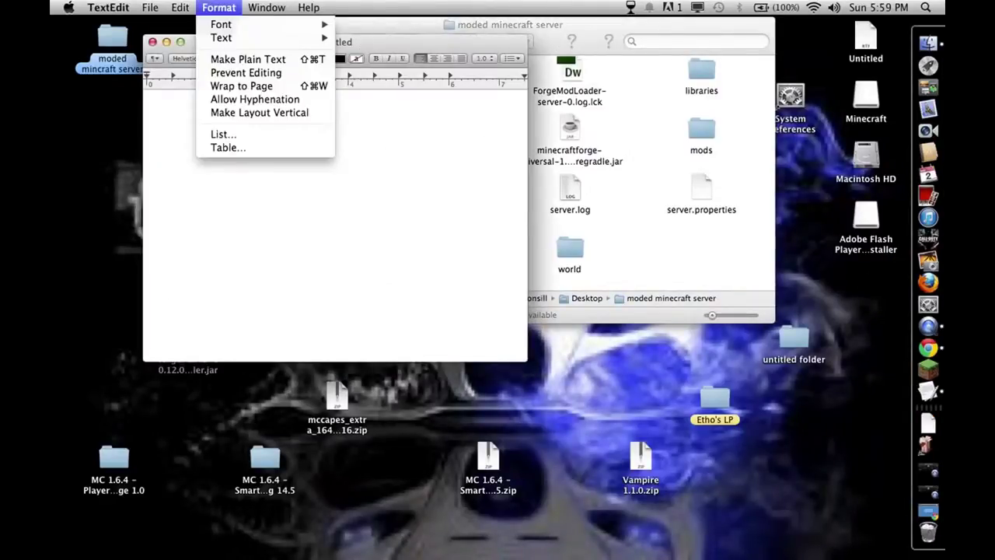
pyautogui.click(254, 59)
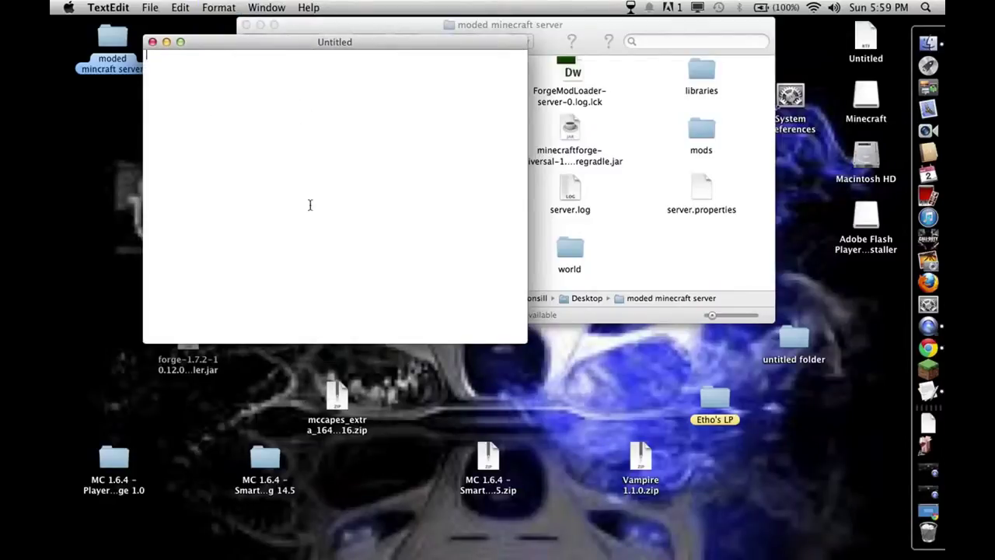
# Open the existing moded mincraft server folder on the desktop and open its start.command file in TextEdit
pyautogui.click(119, 37)
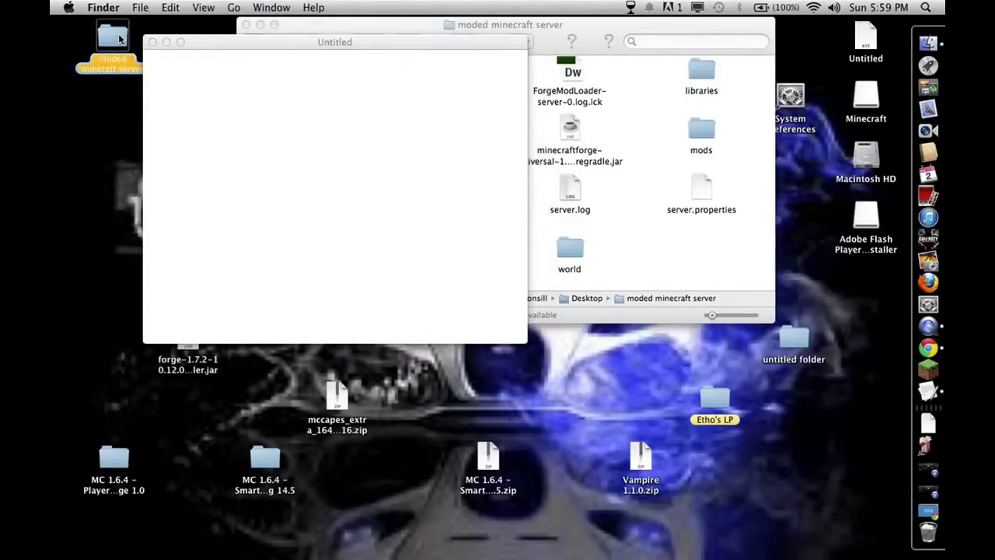
pyautogui.doubleClick(119, 37)
pyautogui.scroll(-2, 512, 302)
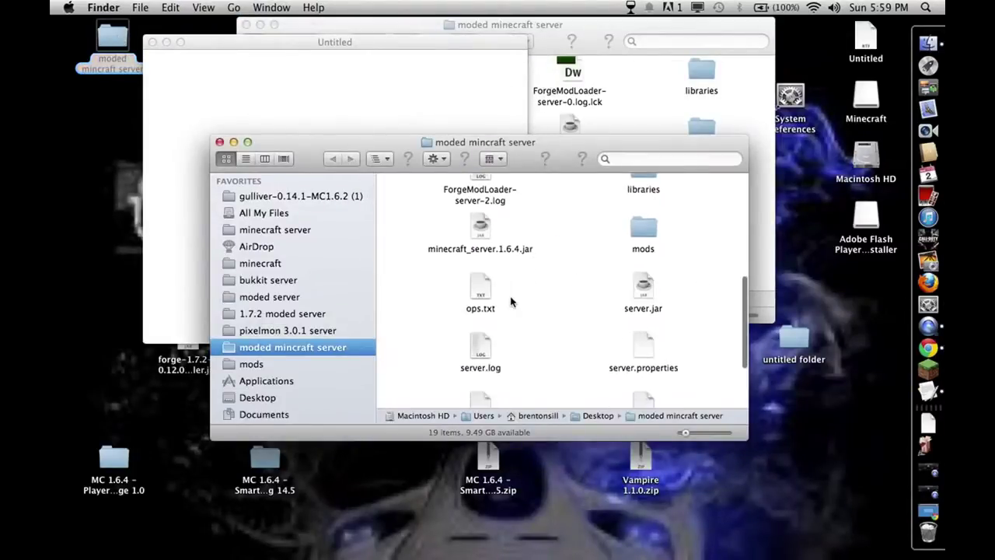
pyautogui.scroll(-4, 512, 301)
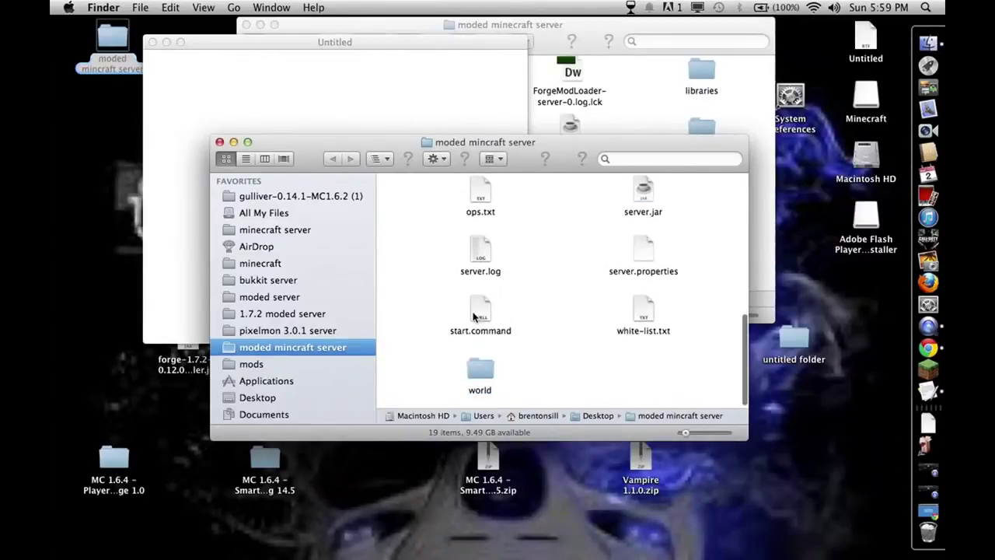
pyautogui.rightClick(485, 307)
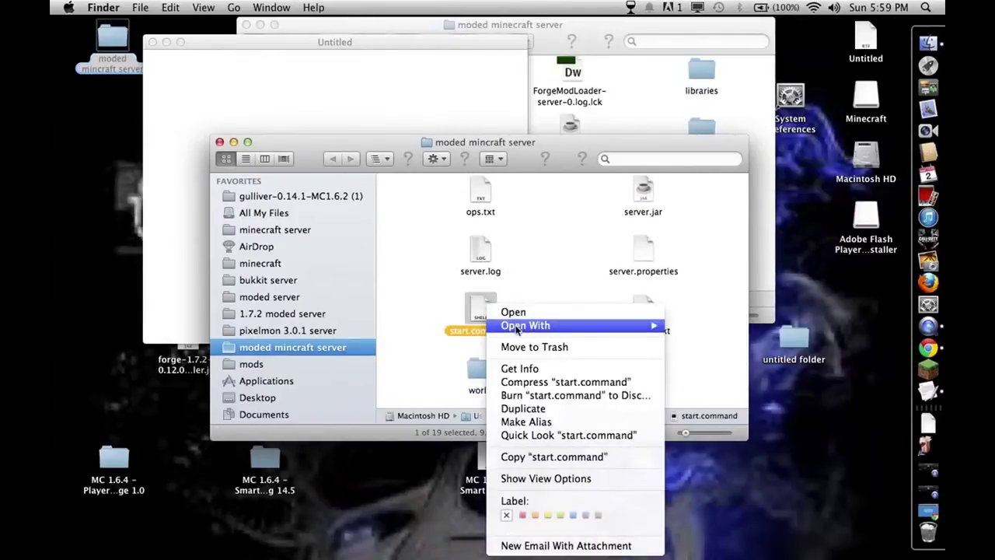
pyautogui.moveTo(605, 327)
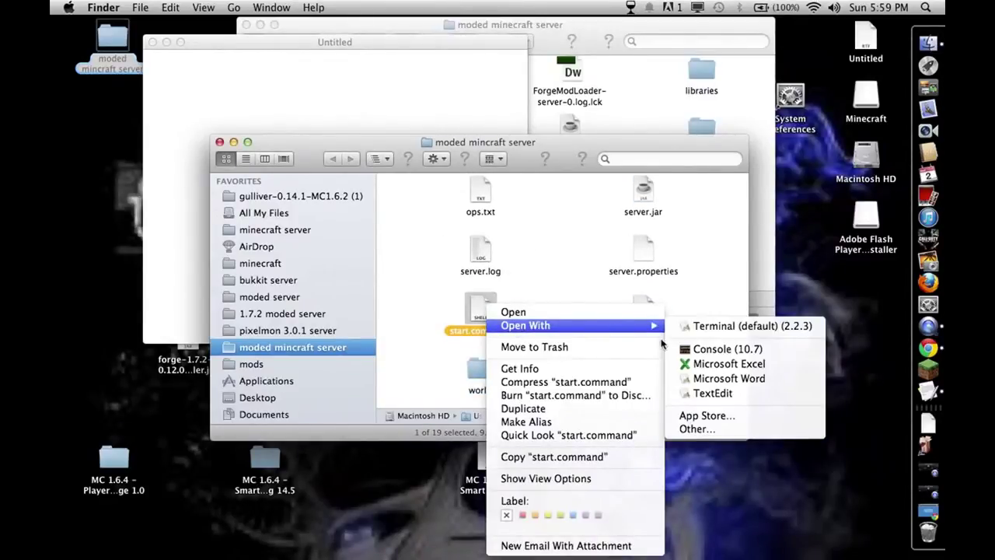
pyautogui.click(713, 394)
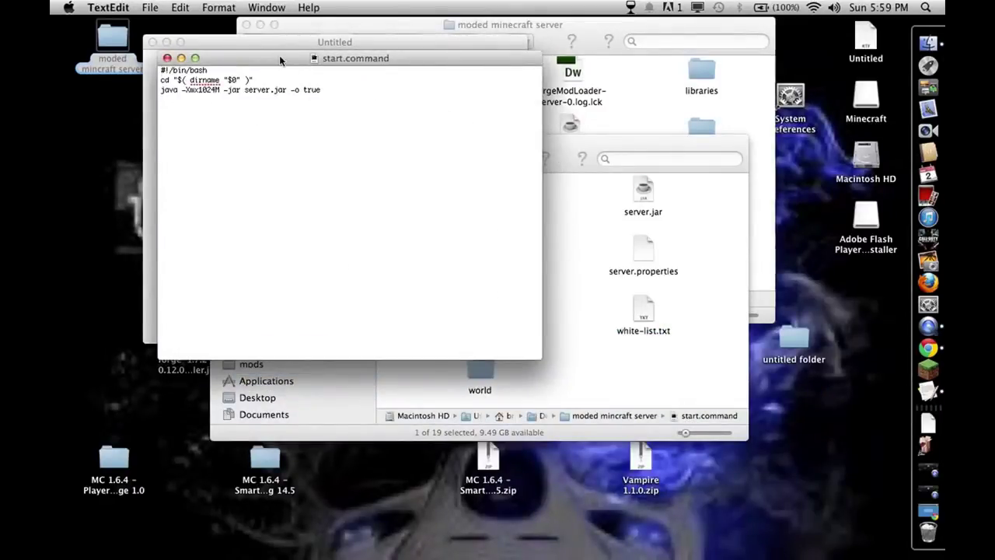
# Rename the minecraftforge-universal jar in the moded minecraft server folder to server.jar
pyautogui.click(611, 133)
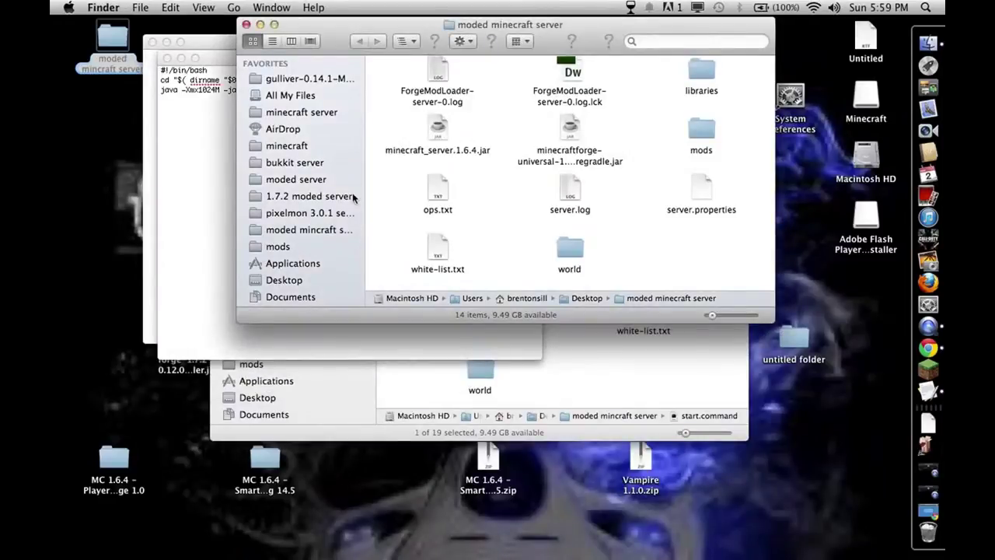
pyautogui.click(684, 389)
pyautogui.scroll(2, 501, 212)
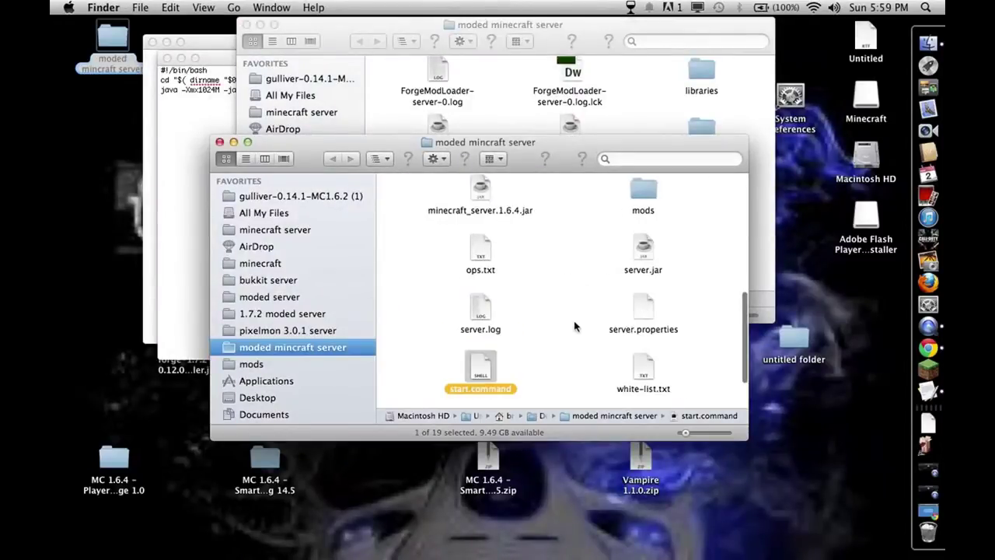
pyautogui.click(610, 107)
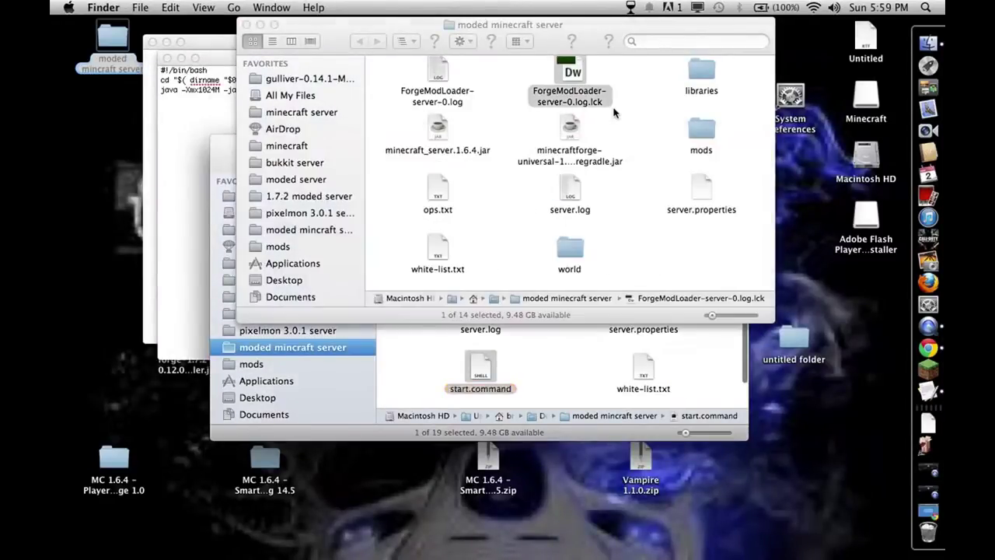
pyautogui.click(573, 161)
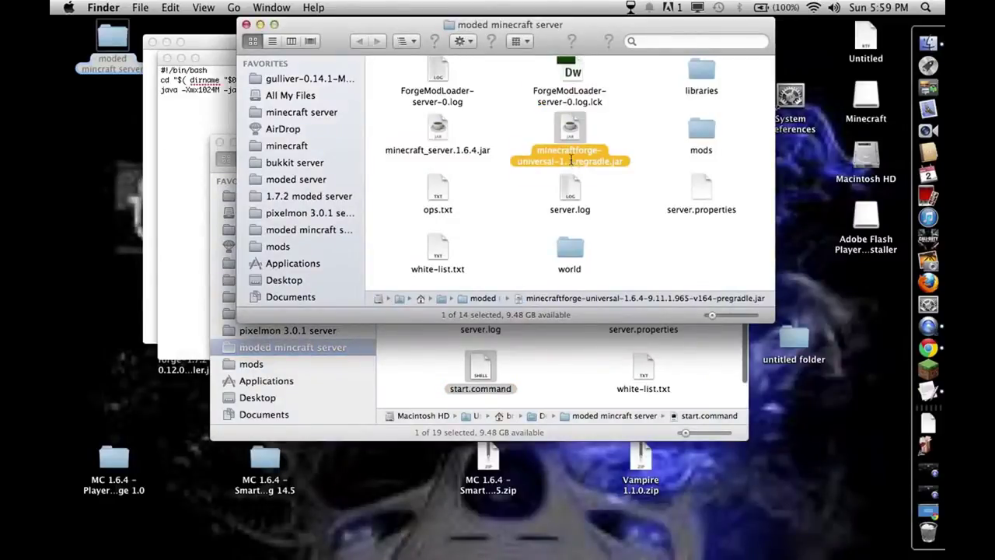
pyautogui.click(571, 160)
pyautogui.press('BackSpace')
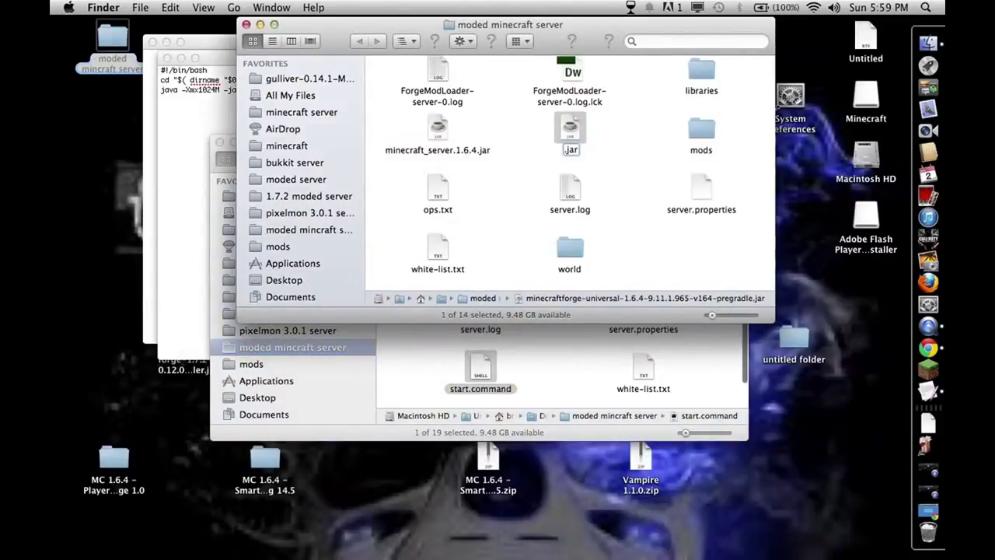
pyautogui.write('server')
pyautogui.press('Return')
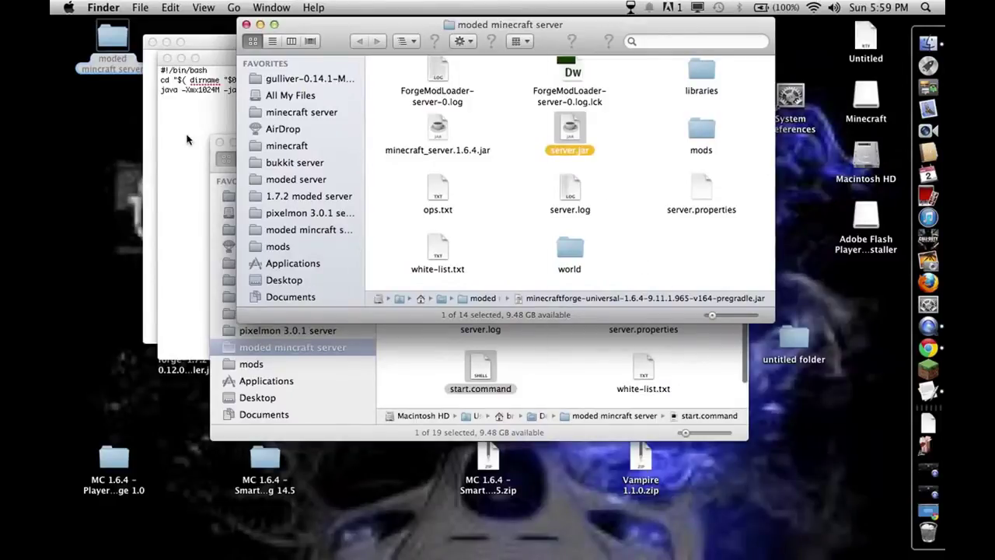
# Copy the entire script from start.command and paste it into the empty untitled plain-text document
pyautogui.click(190, 140)
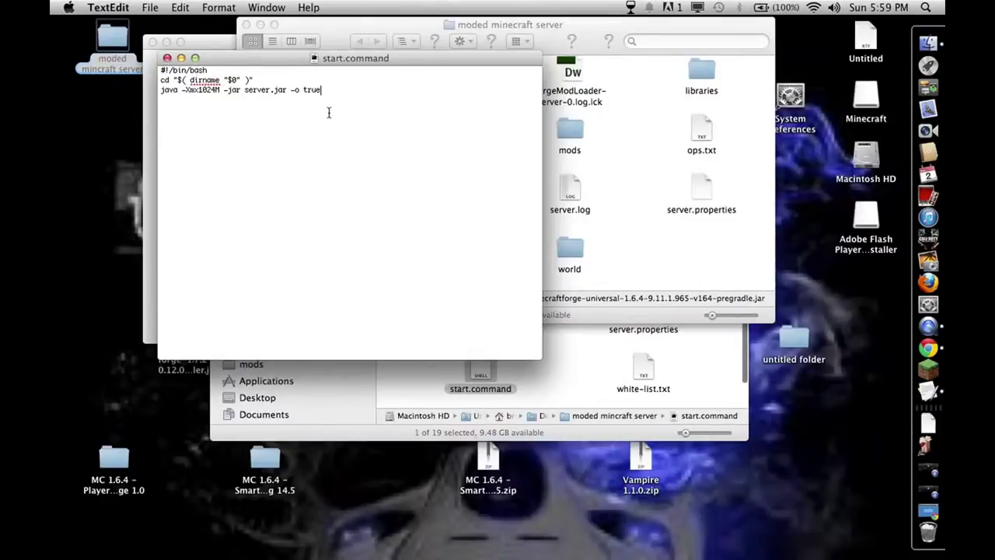
pyautogui.press('super+a')
pyautogui.press('super+c')
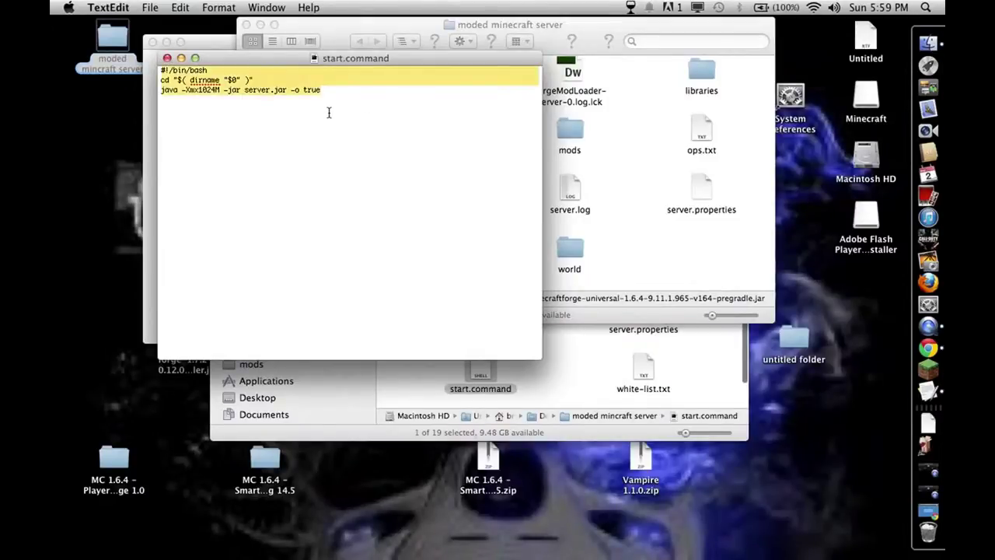
pyautogui.press('super+n')
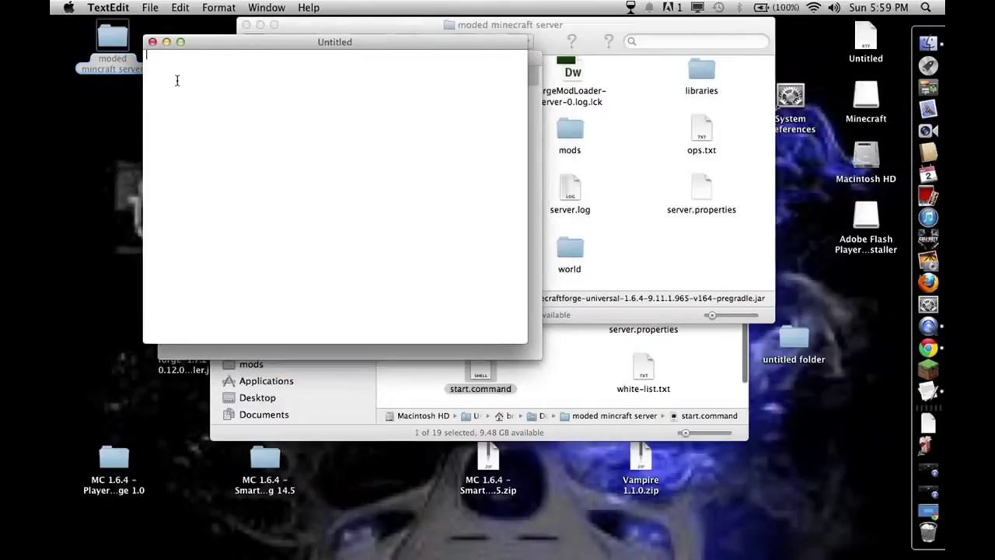
pyautogui.press('super+v')
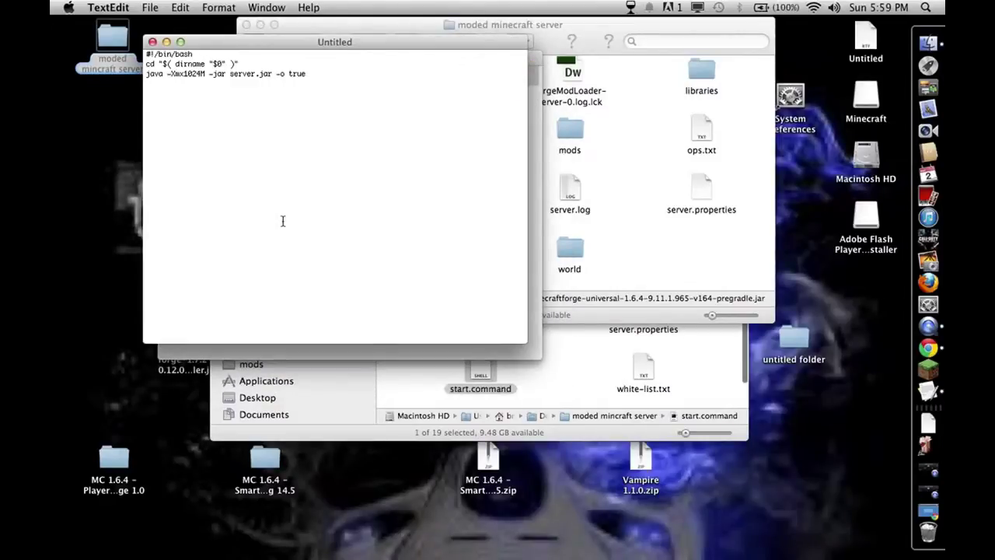
# Close the original start.command document and the Finder window of the moded mincraft server folder
pyautogui.click(254, 347)
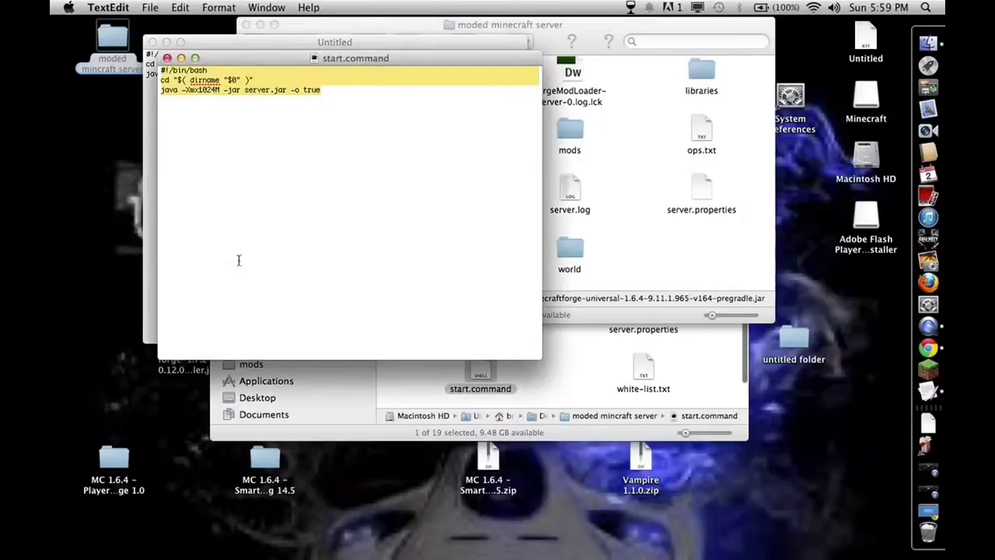
pyautogui.click(163, 66)
pyautogui.click(559, 43)
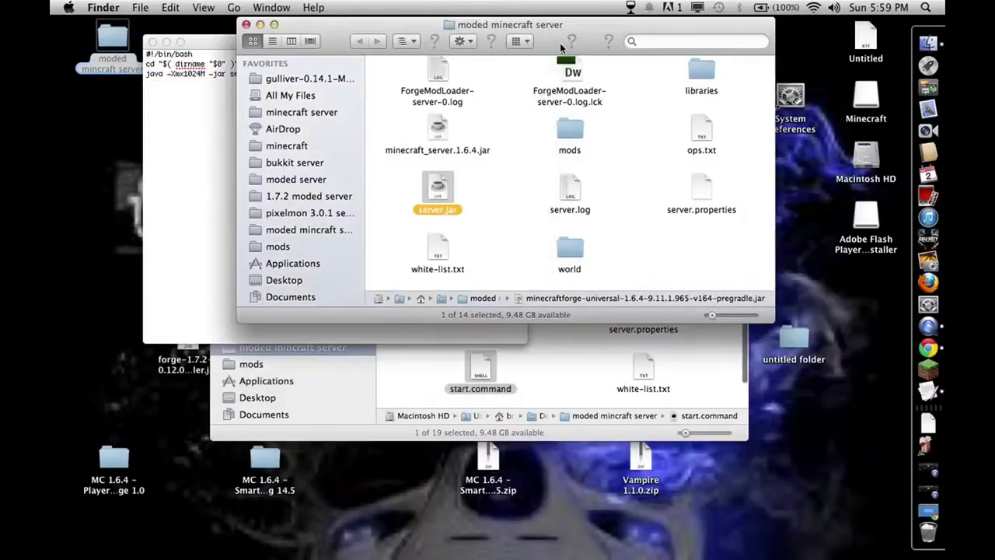
pyautogui.click(481, 365)
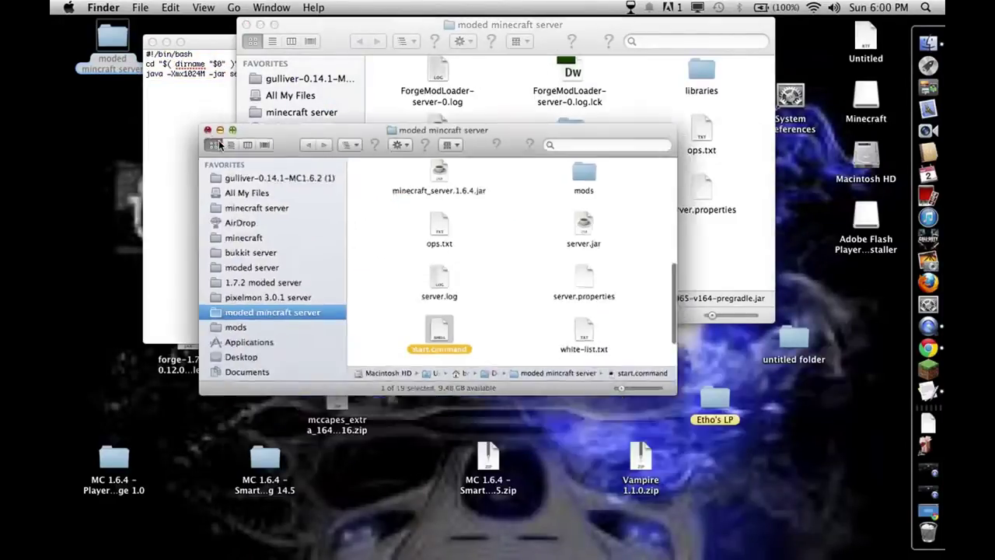
pyautogui.click(219, 142)
# Start saving the untitled script document and show the available save locations
pyautogui.click(231, 74)
pyautogui.click(155, 7)
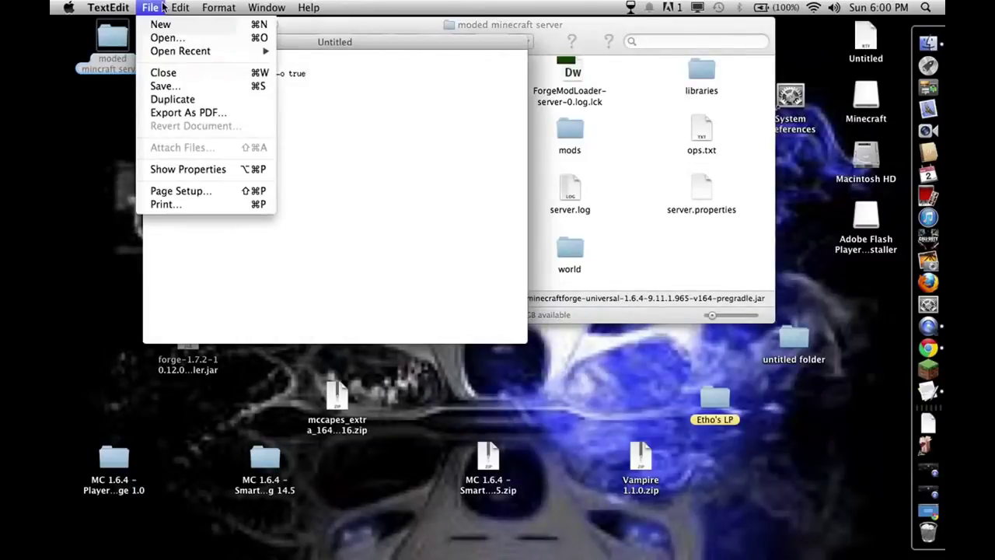
pyautogui.press('Escape')
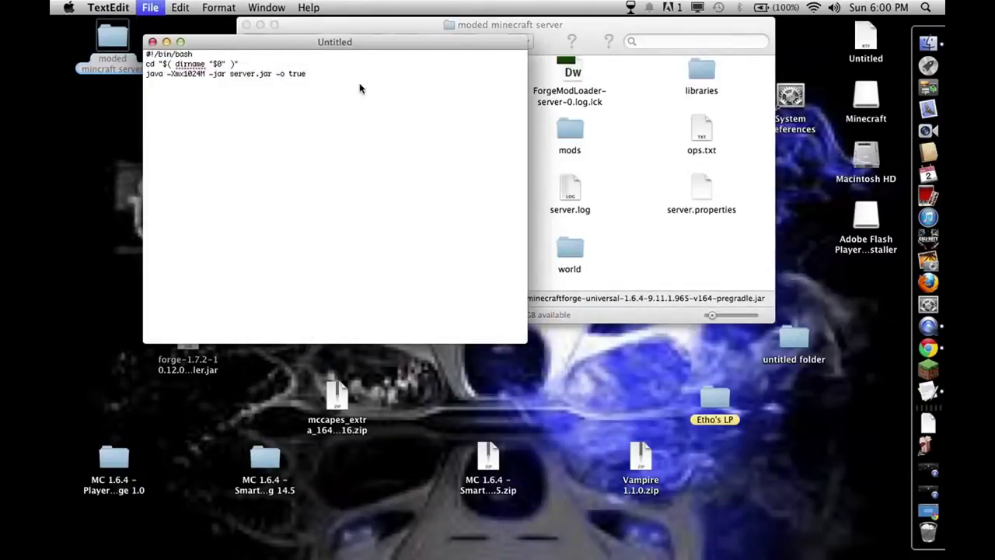
pyautogui.press('super+s')
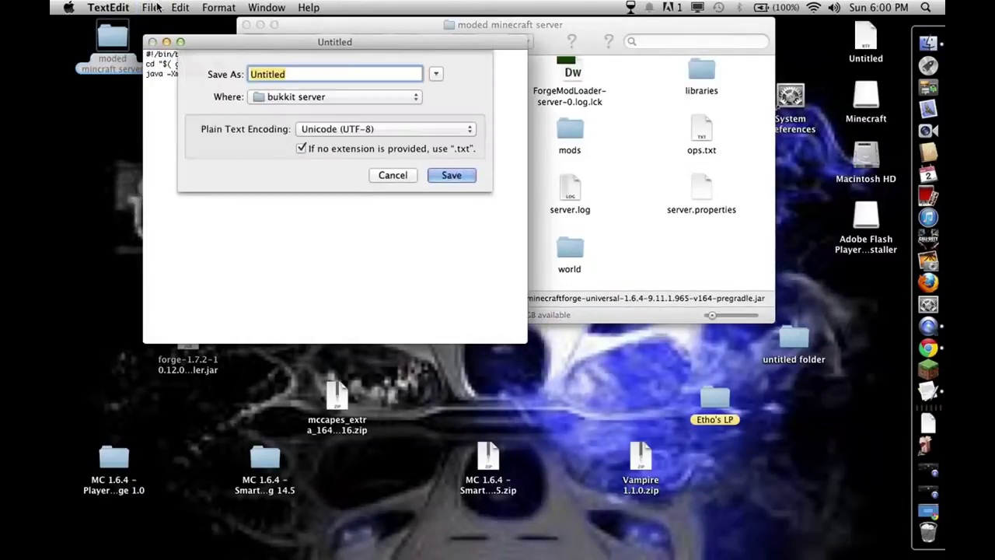
pyautogui.click(314, 98)
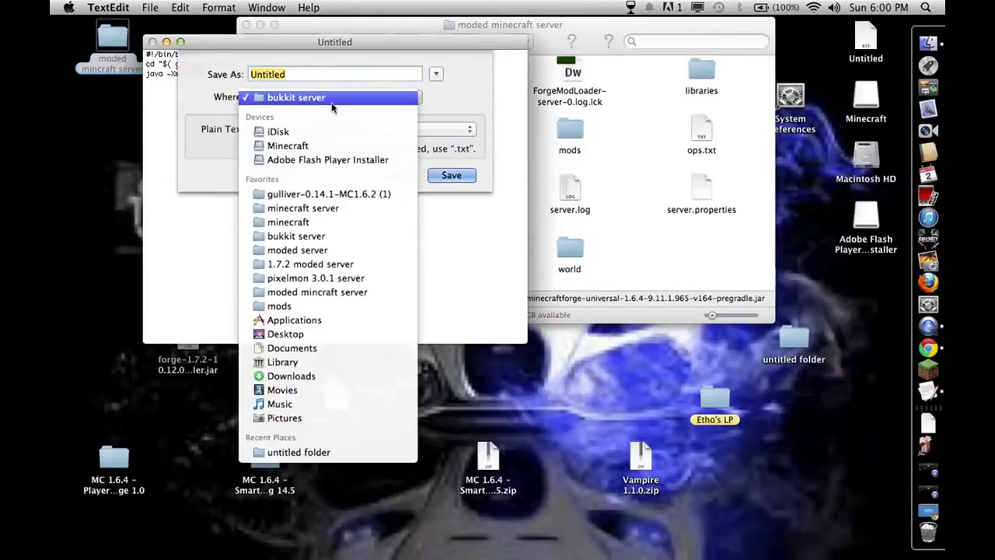
# Rearrange the windows to uncover the desktop and add the moded minecraft server folder to Finder's sidebar favorites
pyautogui.click(594, 215)
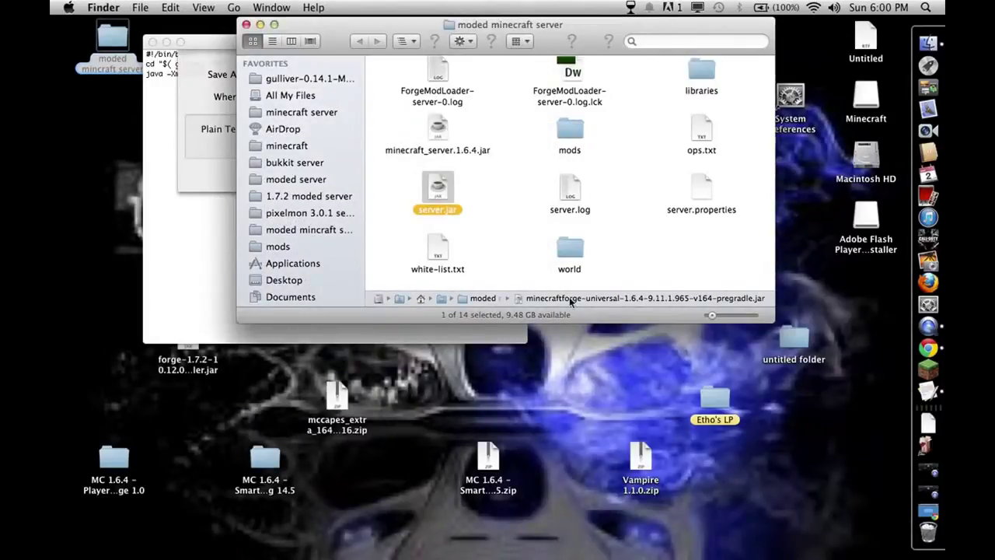
pyautogui.moveTo(649, 36); pyautogui.dragTo(479, 296)
pyautogui.click(532, 192)
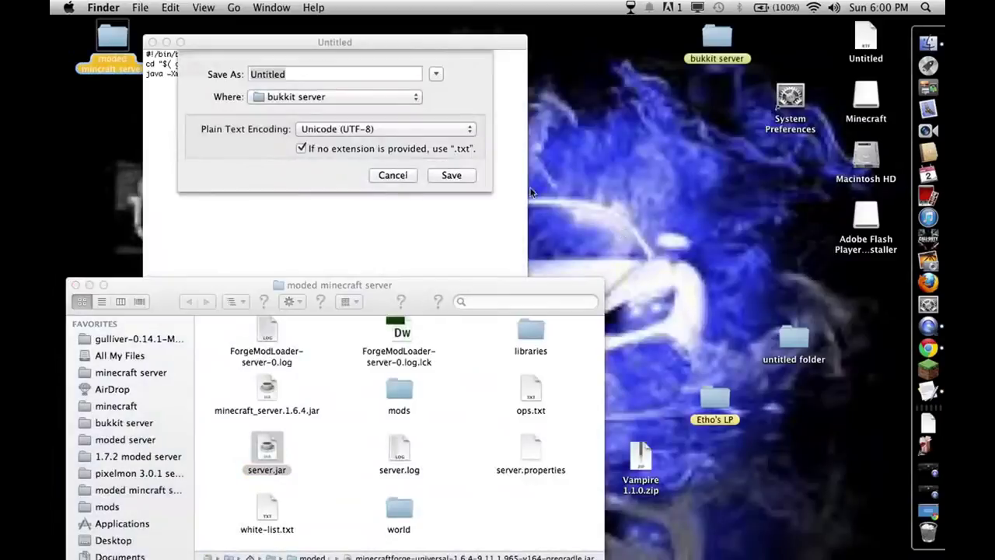
pyautogui.moveTo(563, 277); pyautogui.dragTo(429, 274)
pyautogui.moveTo(513, 44); pyautogui.dragTo(956, 72)
pyautogui.click(350, 283)
pyautogui.moveTo(351, 283); pyautogui.dragTo(851, 201)
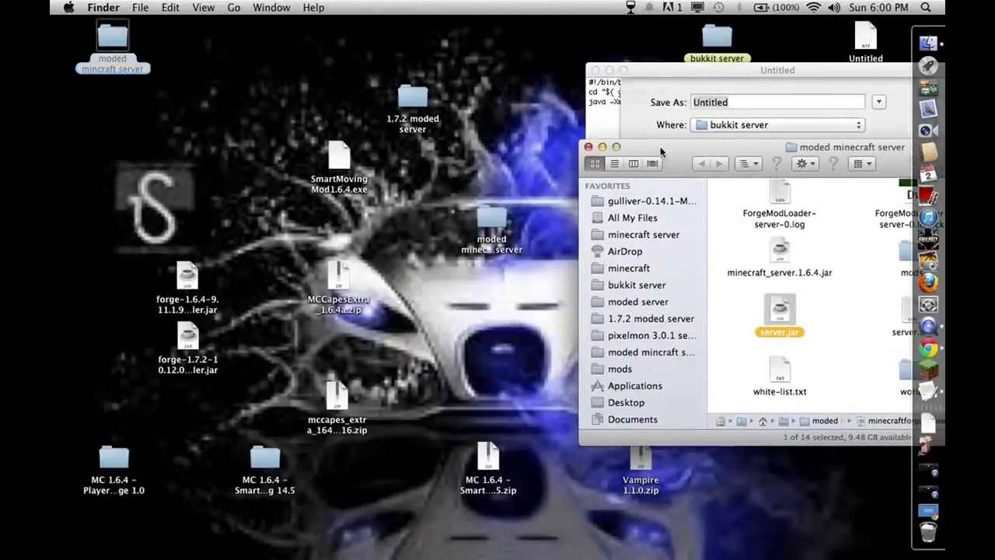
pyautogui.moveTo(497, 211); pyautogui.dragTo(463, 280)
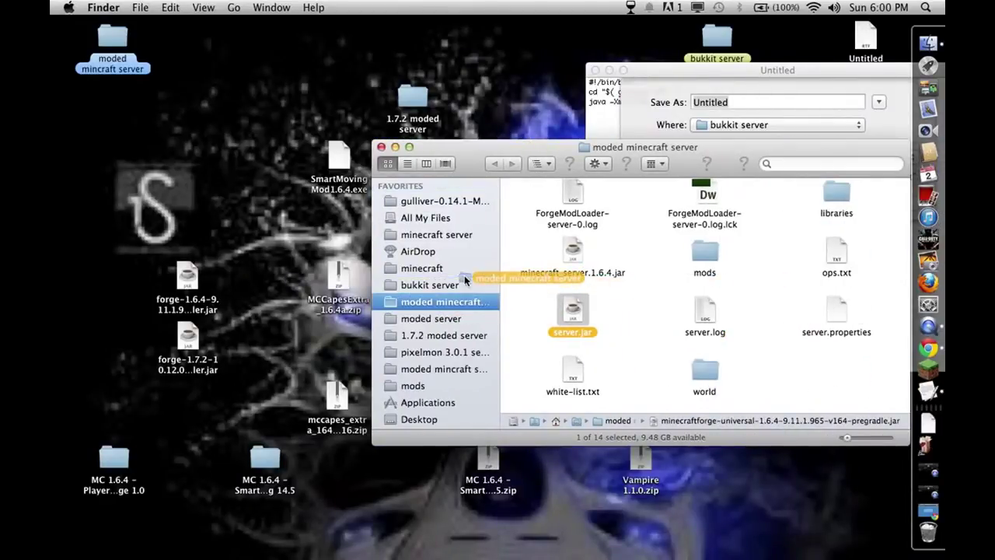
# Close the moded minecraft server window, move the untitled document aside, and reopen the folder from the desktop
pyautogui.click(380, 146)
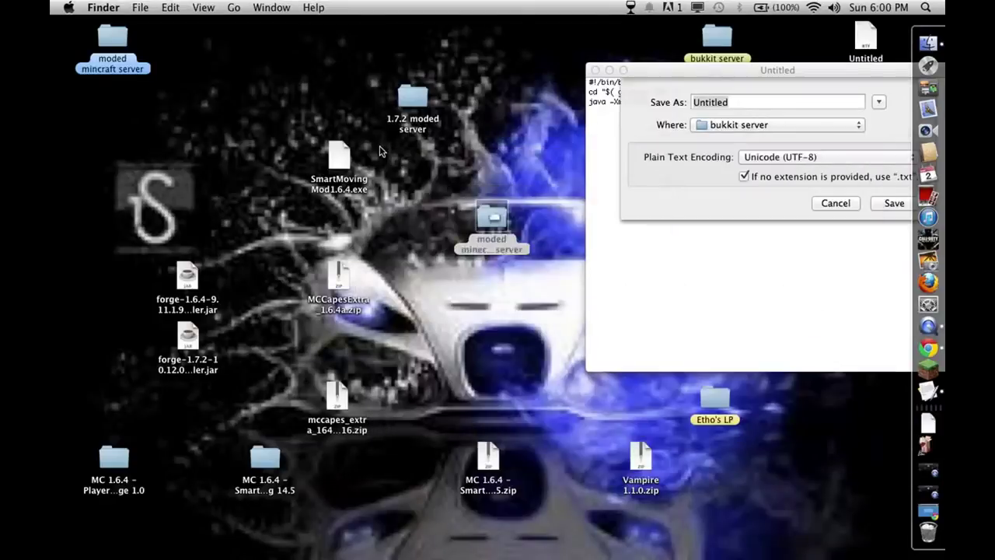
pyautogui.click(614, 263)
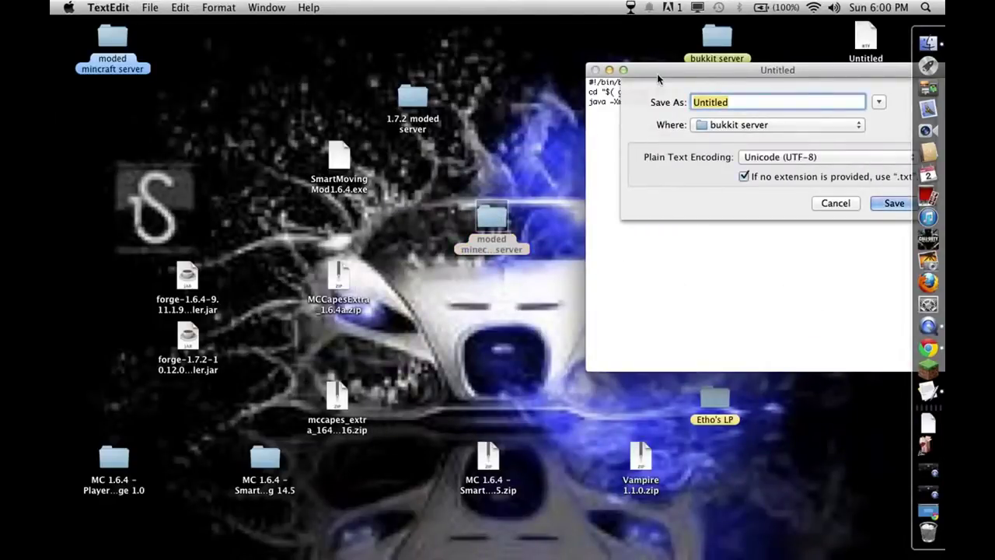
pyautogui.moveTo(657, 73); pyautogui.dragTo(512, 74)
pyautogui.moveTo(578, 73); pyautogui.dragTo(564, 324)
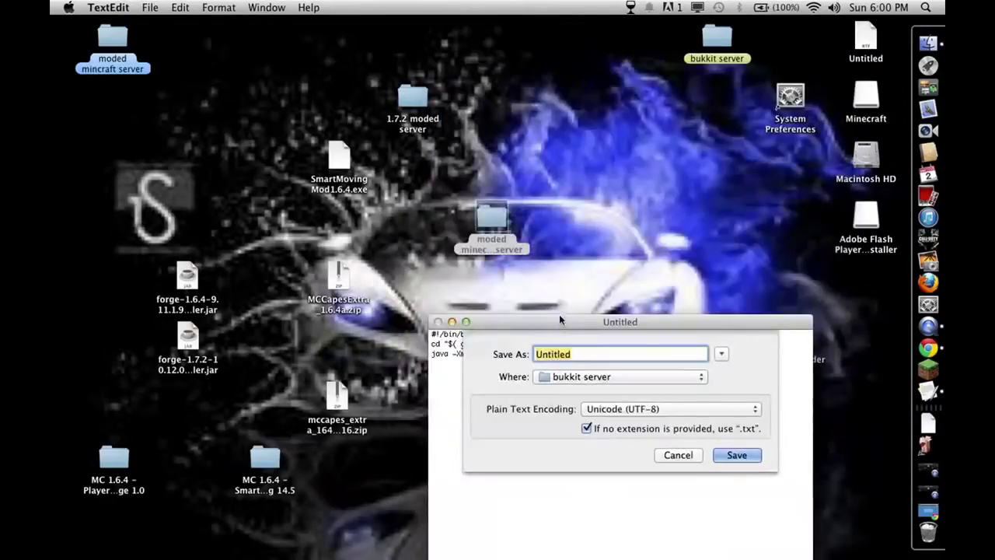
pyautogui.moveTo(112, 36); pyautogui.dragTo(487, 218)
pyautogui.click(487, 218)
pyautogui.doubleClick(487, 217)
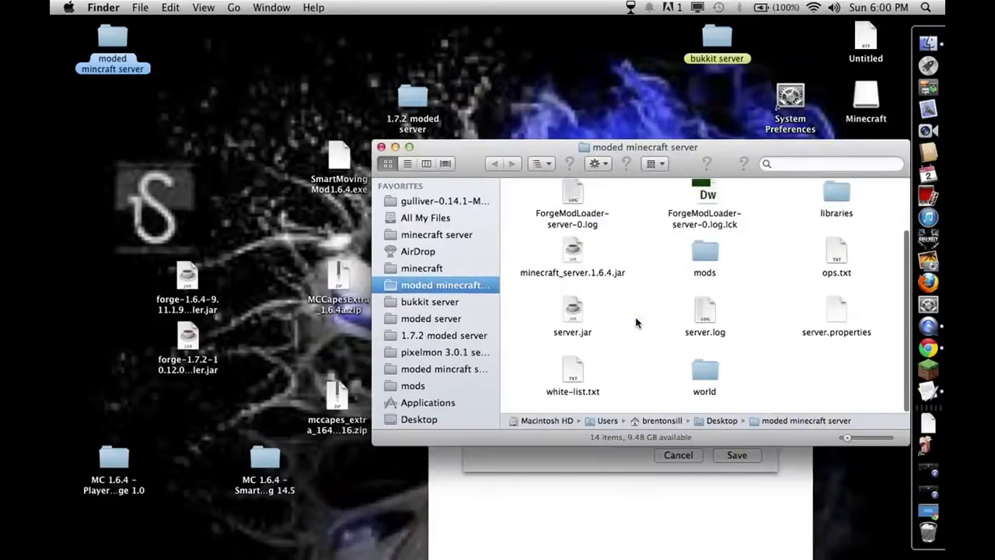
# Return to the untitled document's save dialog and set the save location to the moded mincraft server folder
pyautogui.click(517, 546)
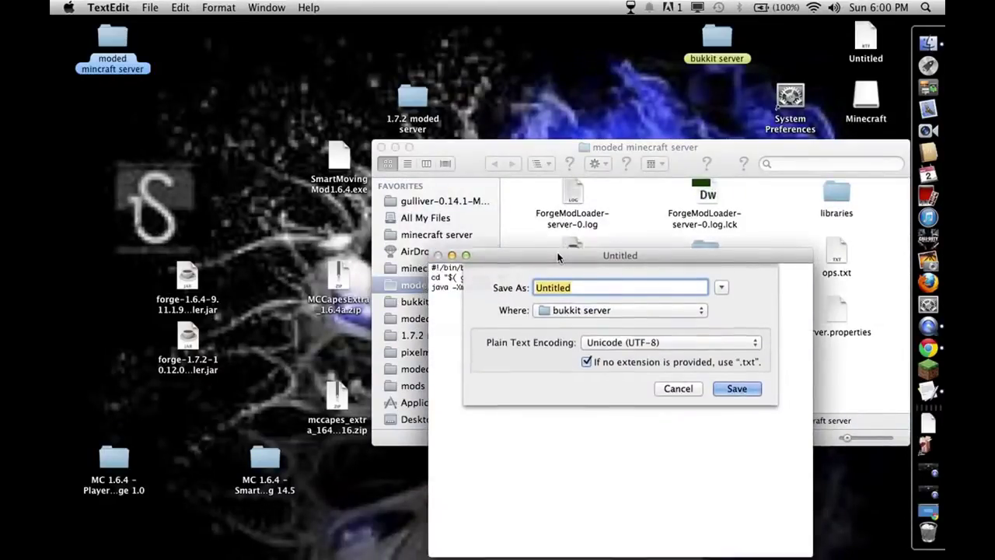
pyautogui.moveTo(559, 318); pyautogui.dragTo(545, 153)
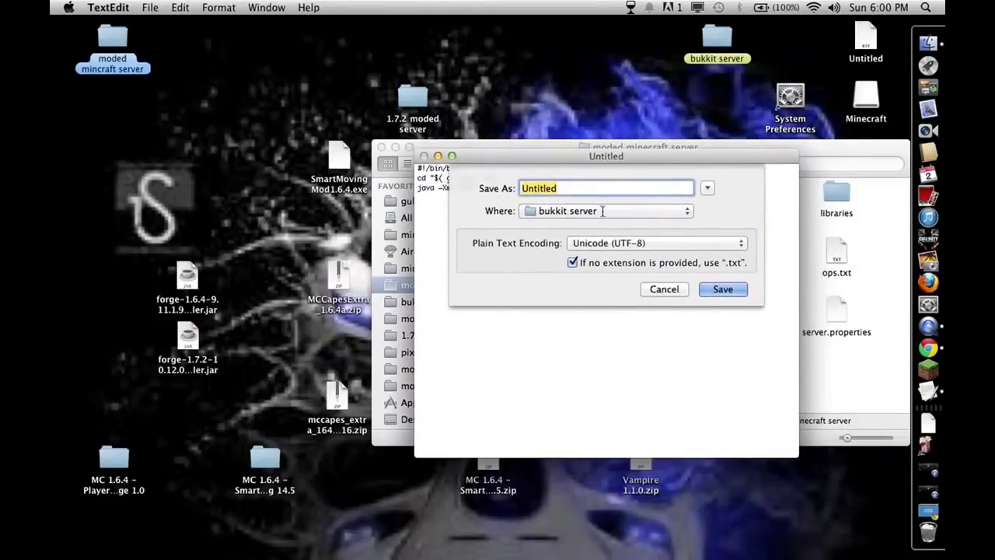
pyautogui.click(602, 210)
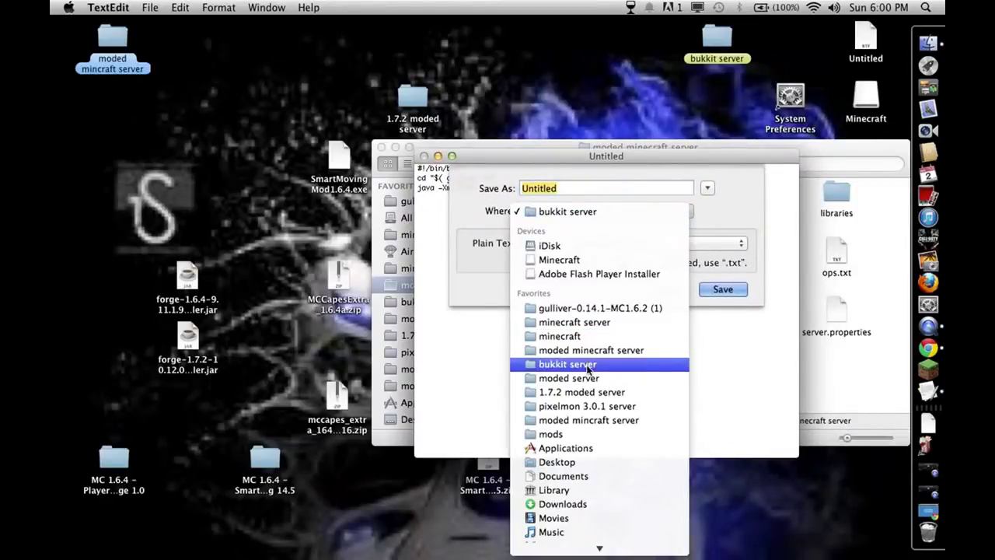
pyautogui.click(566, 420)
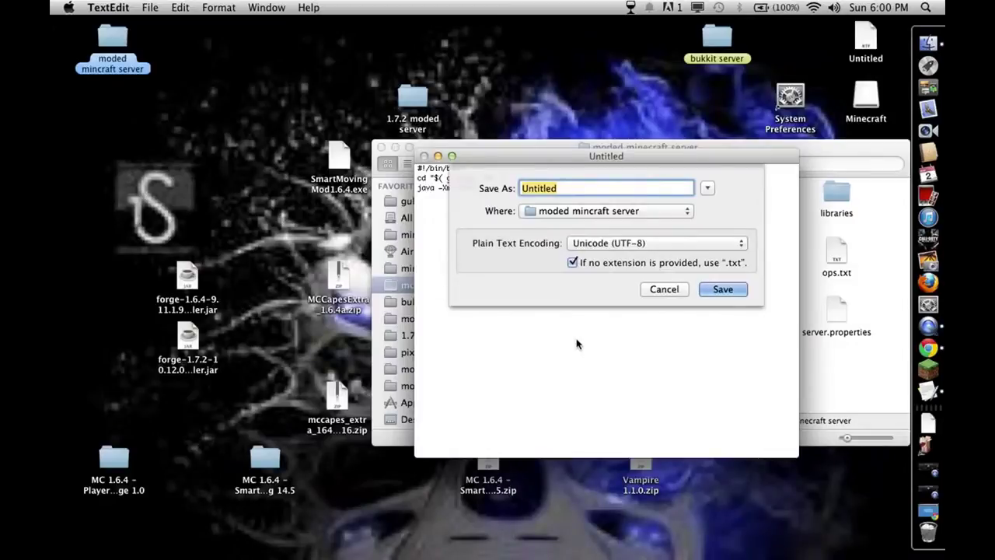
# Minimize the Finder window and set the script's save location to the moded minecraft server folder
pyautogui.click(577, 215)
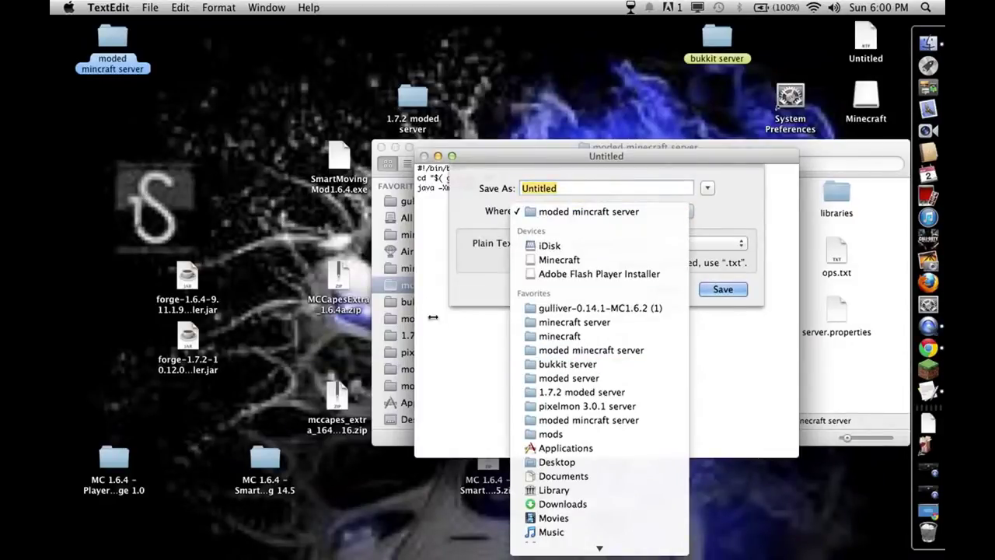
pyautogui.click(388, 326)
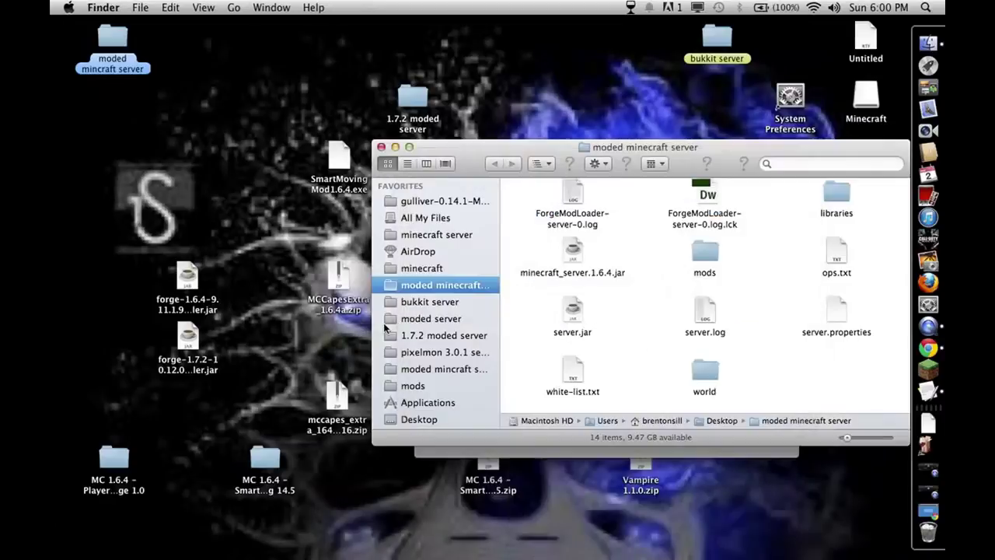
pyautogui.click(395, 147)
pyautogui.click(575, 211)
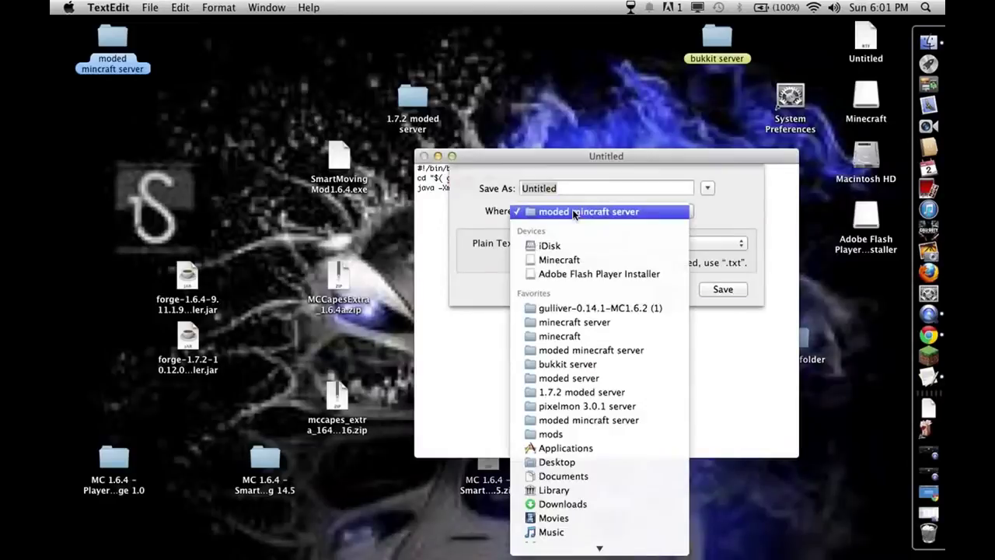
pyautogui.click(571, 356)
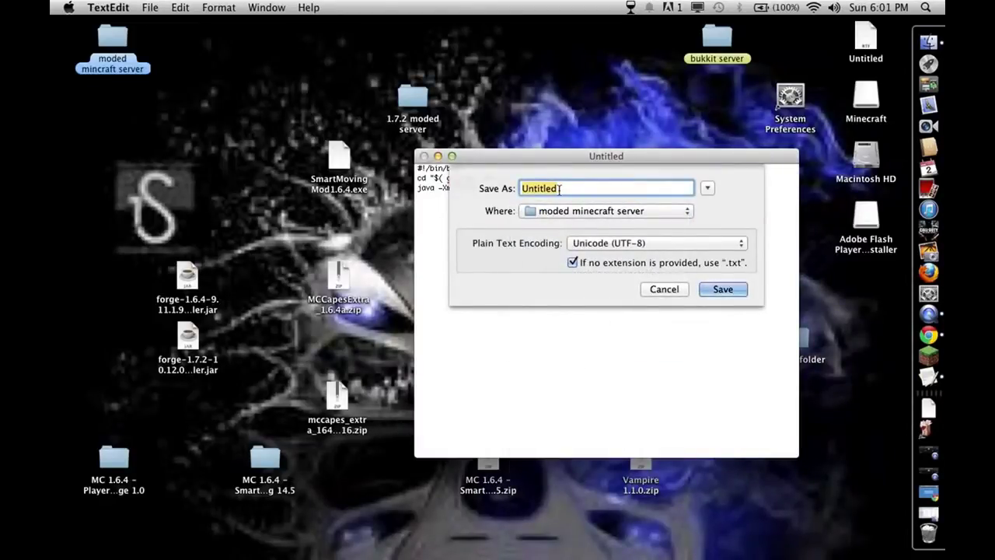
# Save the script as start.command with the automatic .txt extension option turned off, and close the document
pyautogui.press('BackSpace')
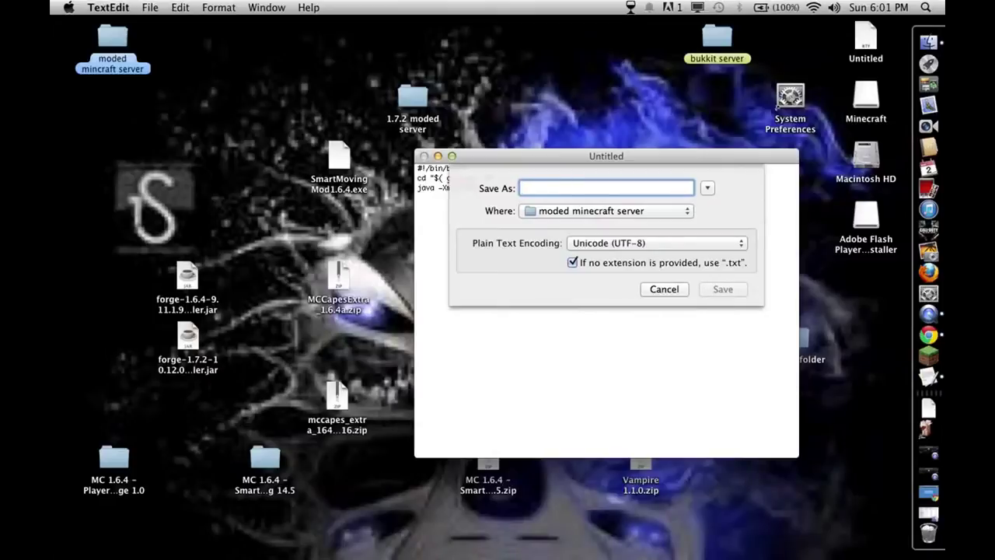
pyautogui.write('st')
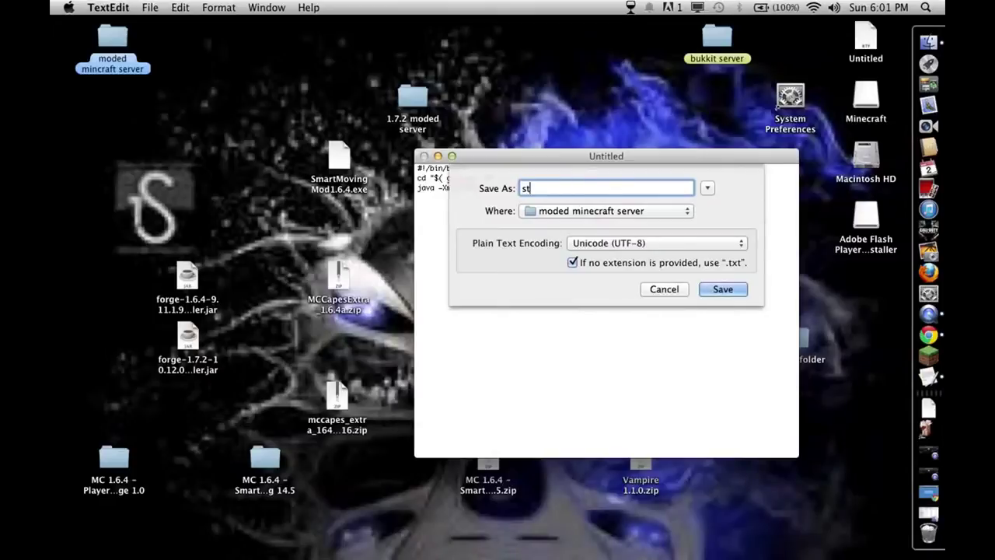
pyautogui.write('art.command')
pyautogui.click(573, 262)
pyautogui.click(722, 291)
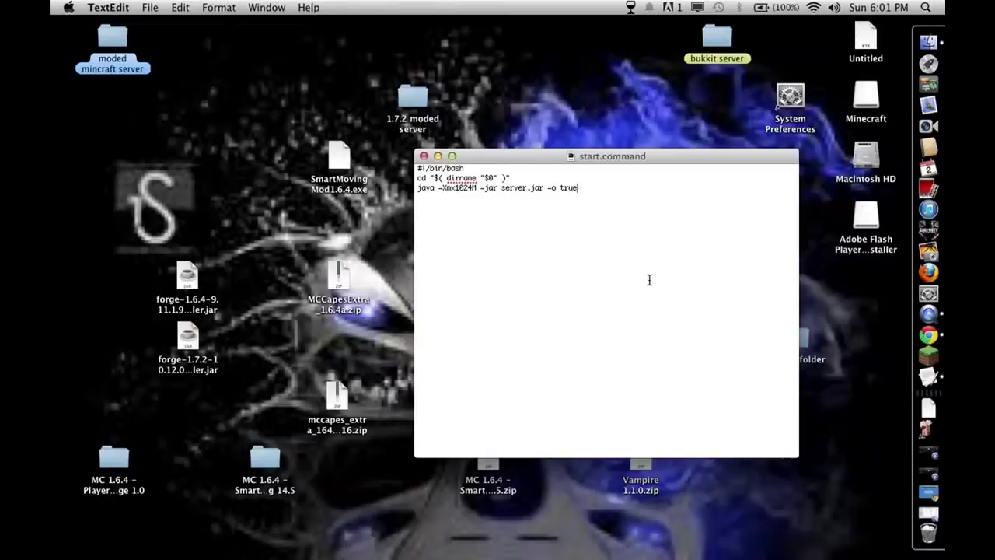
pyautogui.click(425, 156)
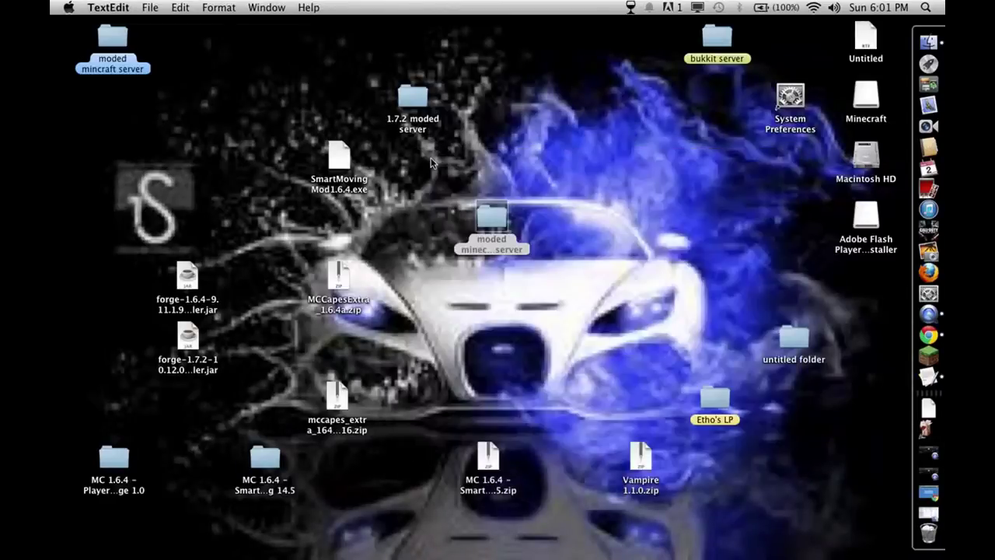
# Open Terminal through a Spotlight search, move its window clear of the moded minecraft server folder, and begin the command chmod a+x
pyautogui.click(489, 215)
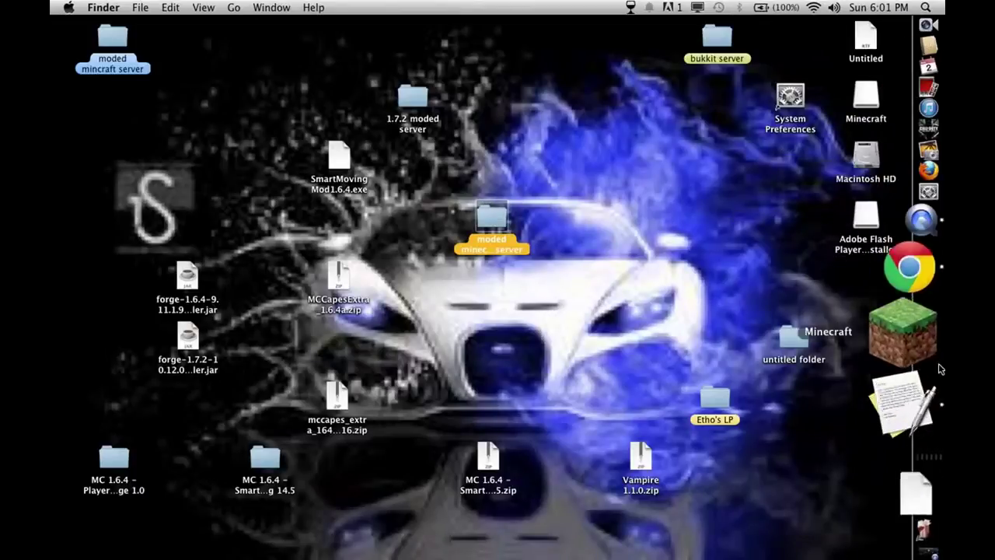
pyautogui.click(928, 7)
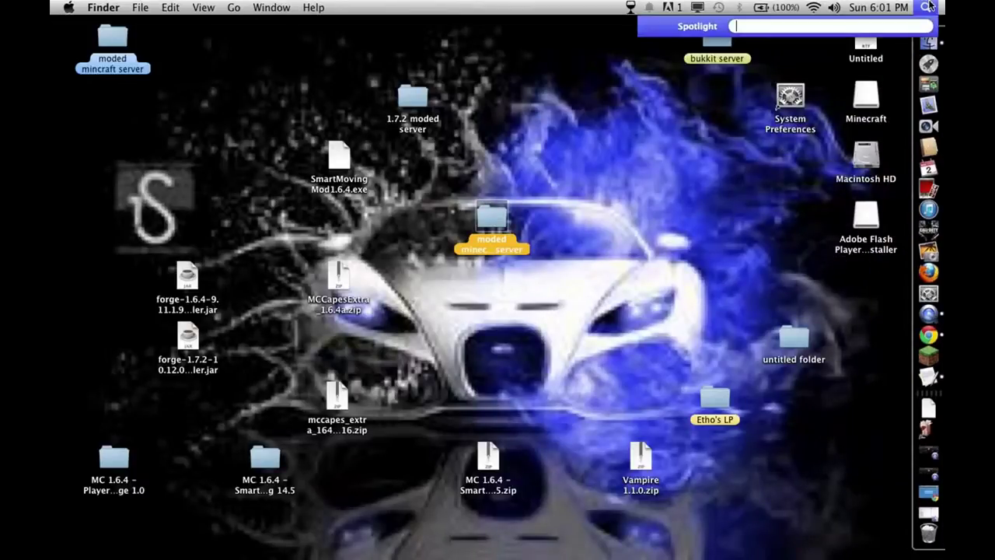
pyautogui.write('terma')
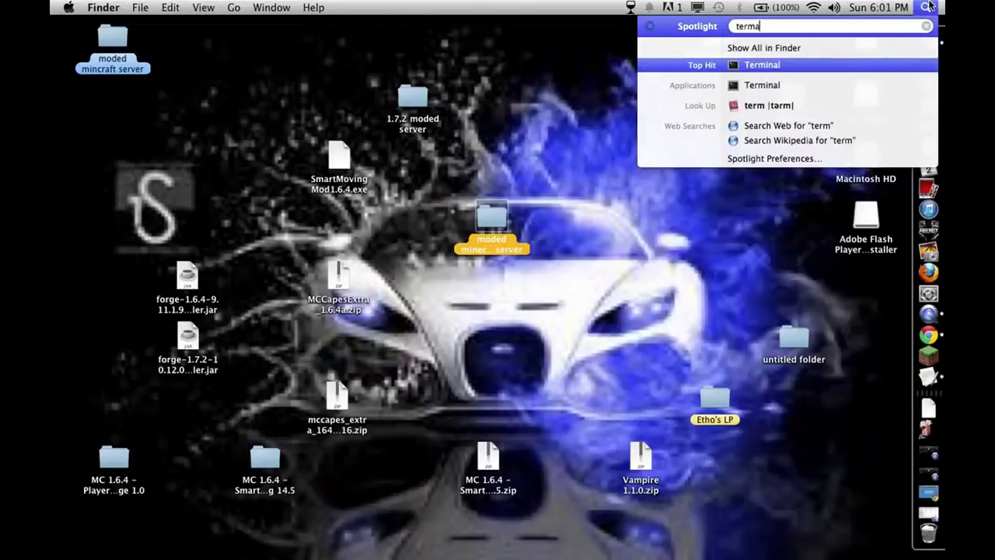
pyautogui.press('Return')
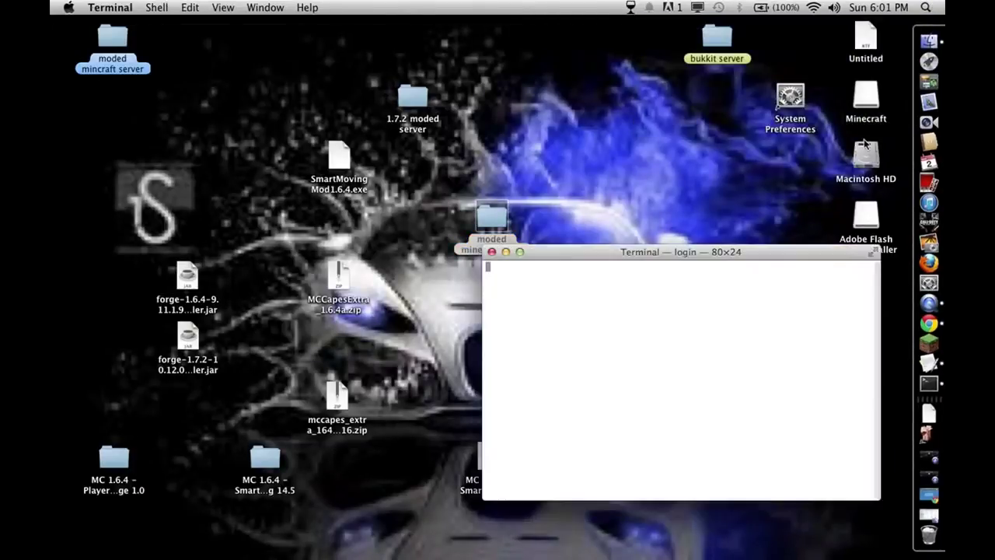
pyautogui.moveTo(576, 260); pyautogui.dragTo(636, 142)
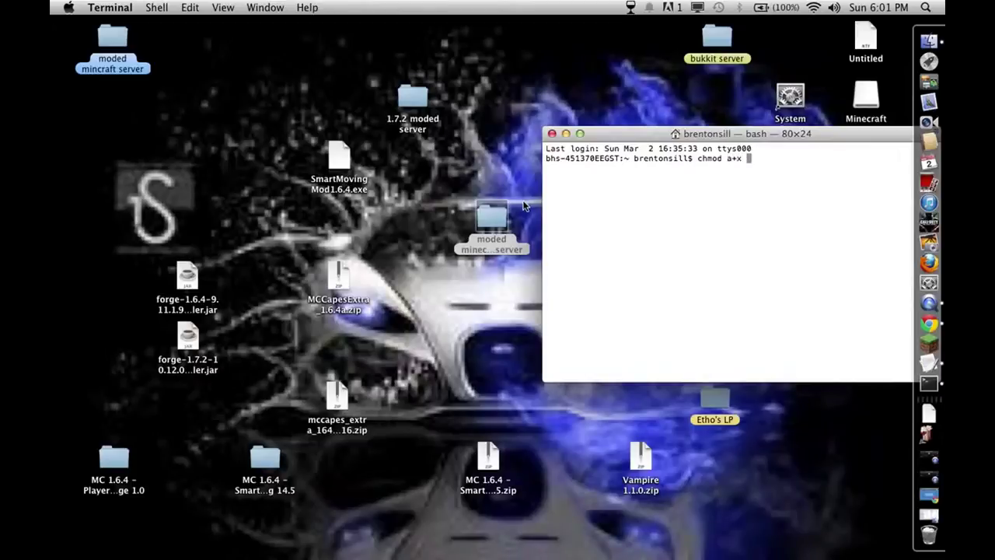
# Complete the chmod a+x command with the path of start.command from the moded minecraft server folder, run it, and close the Terminal window
pyautogui.doubleClick(495, 207)
pyautogui.moveTo(531, 148); pyautogui.dragTo(282, 132)
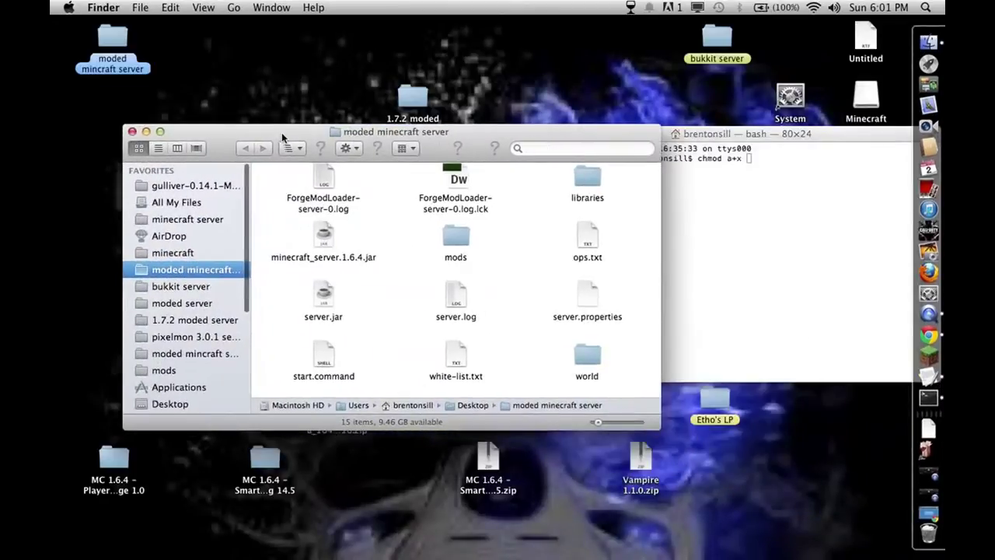
pyautogui.moveTo(318, 354); pyautogui.dragTo(733, 254)
pyautogui.click(131, 131)
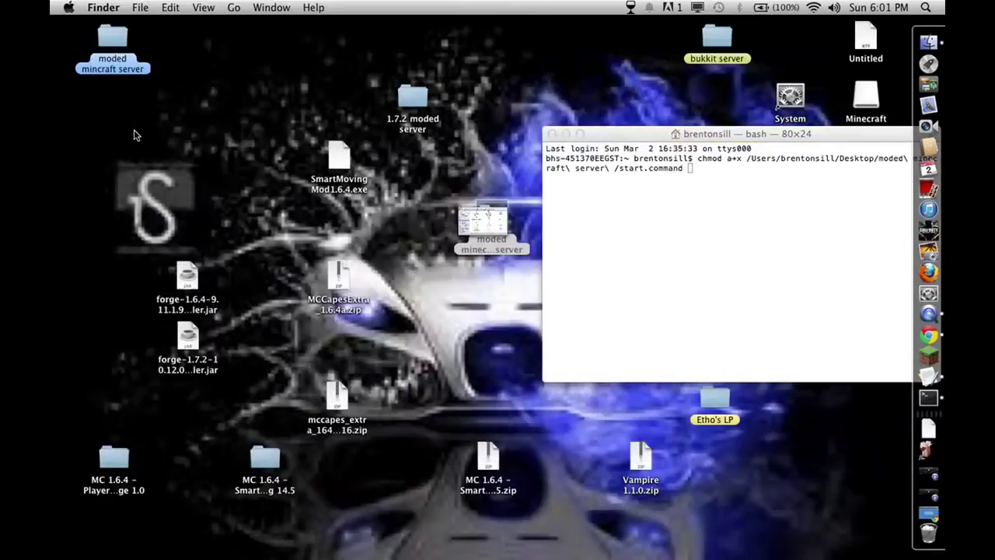
pyautogui.click(613, 199)
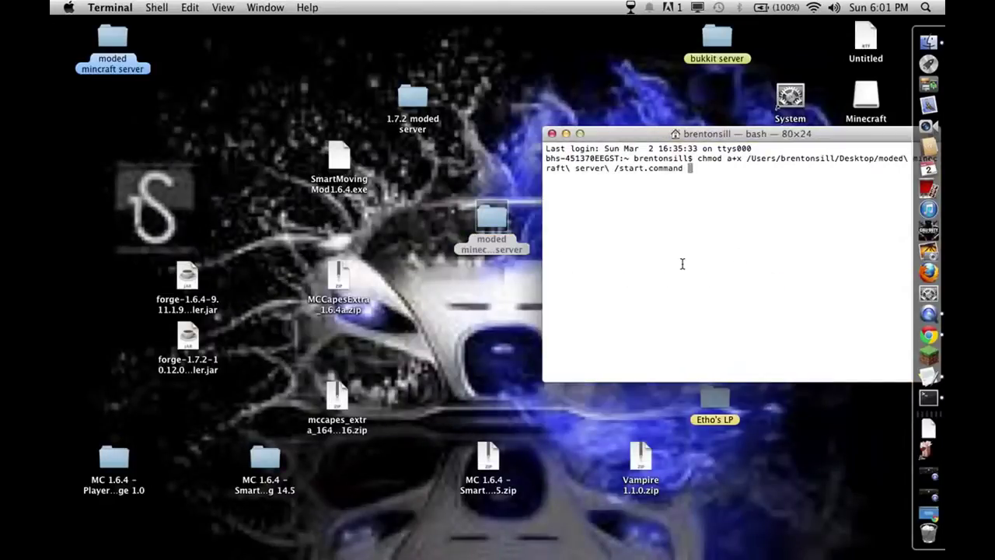
pyautogui.press('Return')
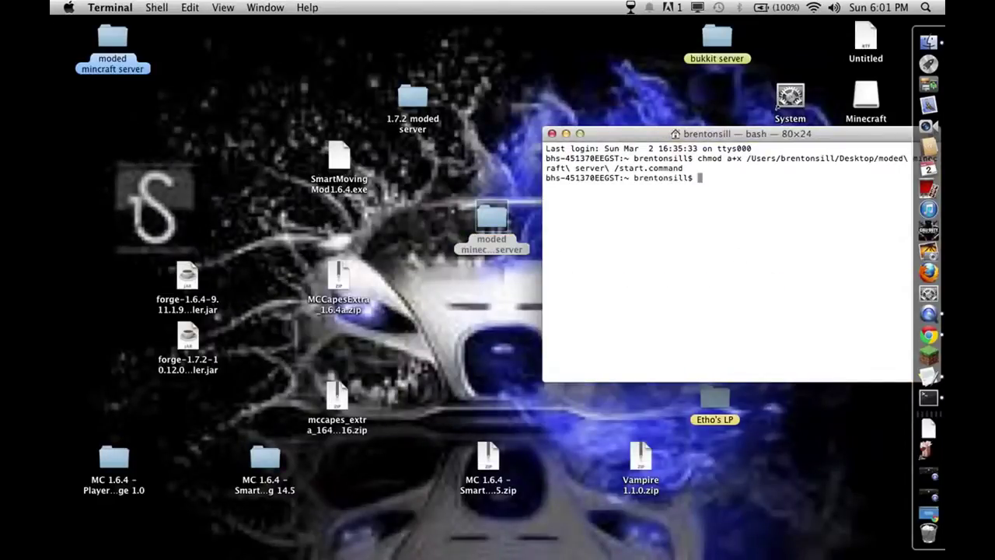
pyautogui.click(552, 133)
# Launch start.command from the moded minecraft server folder, allow it to open, and close the folder window
pyautogui.click(491, 222)
pyautogui.doubleClick(482, 220)
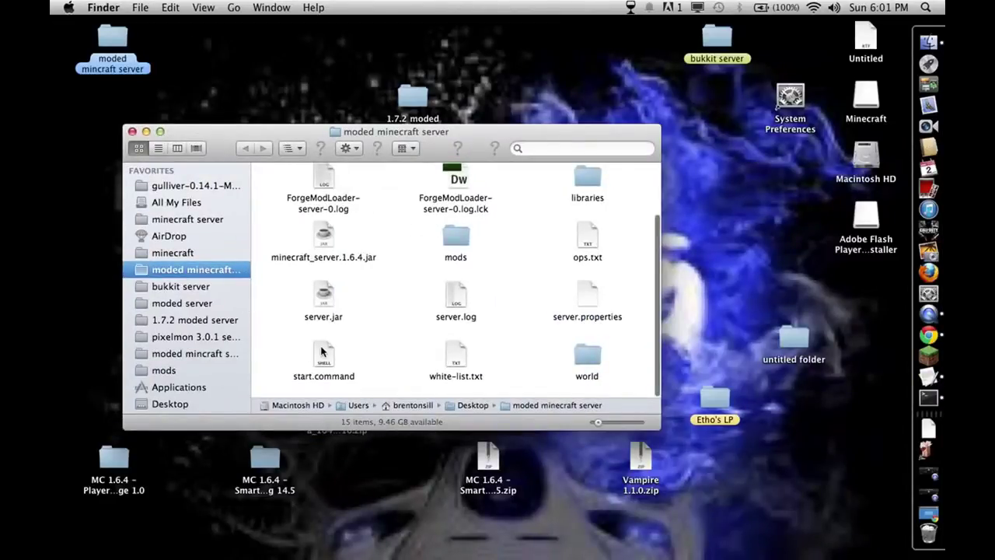
pyautogui.doubleClick(321, 351)
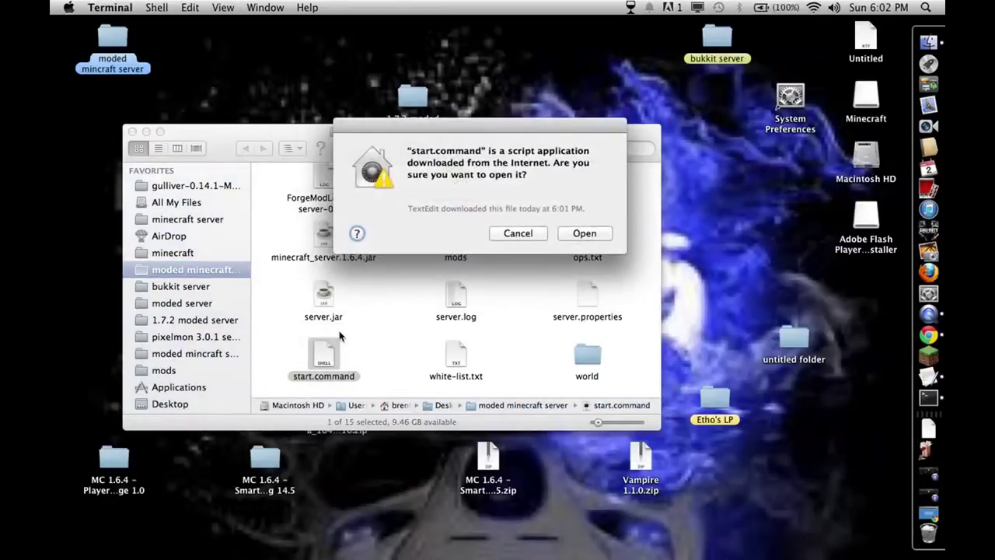
pyautogui.press('Return')
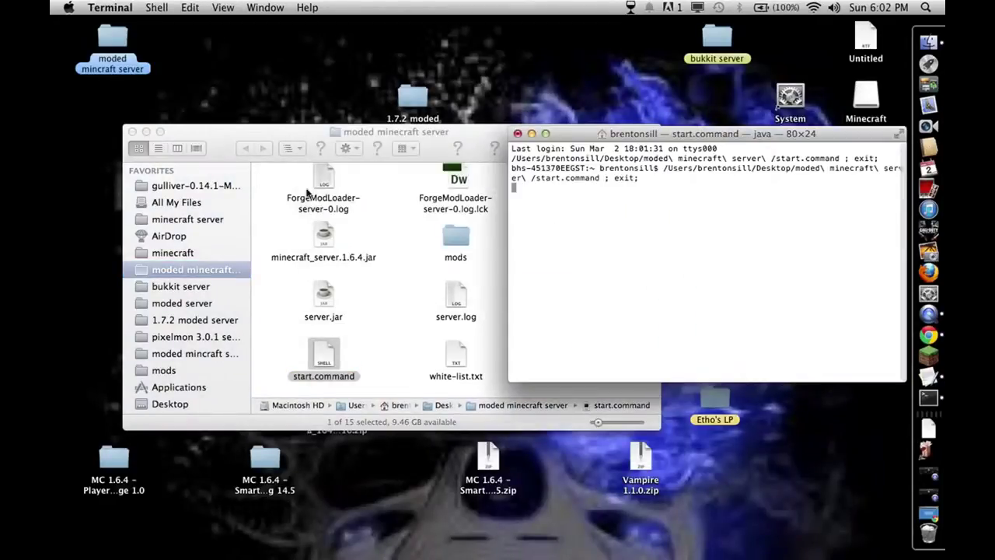
pyautogui.click(133, 131)
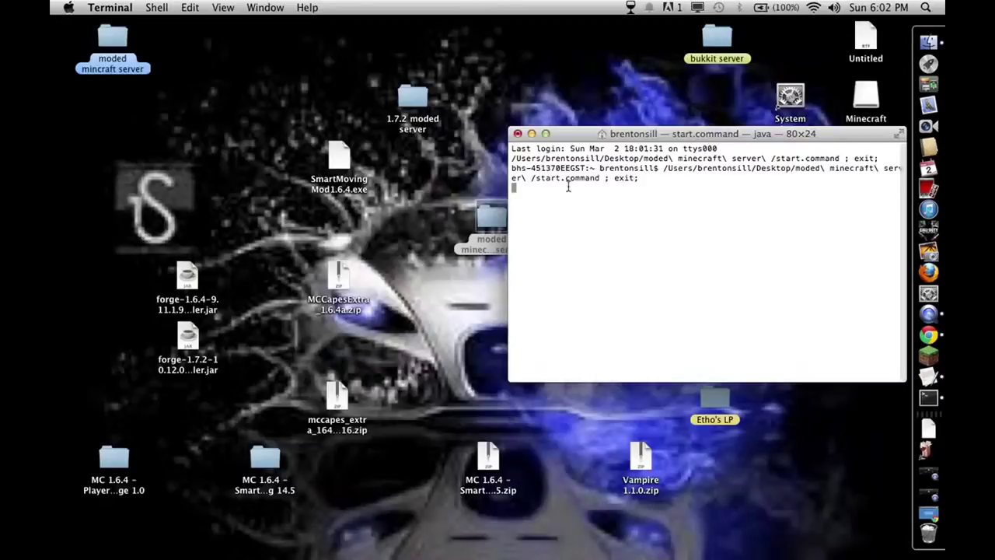
# Move the running script's Terminal window aside and minimize it, keeping the Minecraft server window in front
pyautogui.moveTo(631, 134); pyautogui.dragTo(509, 42)
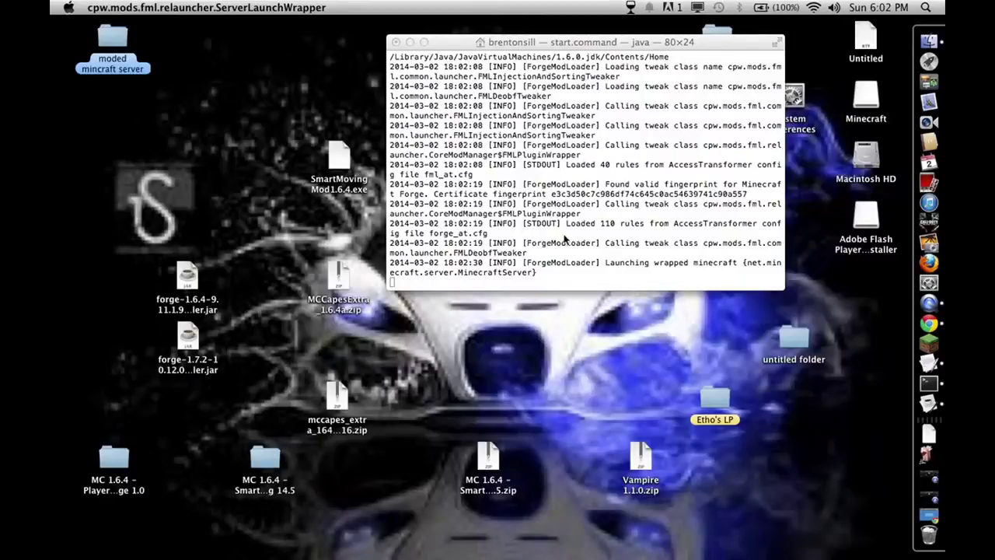
pyautogui.click(554, 256)
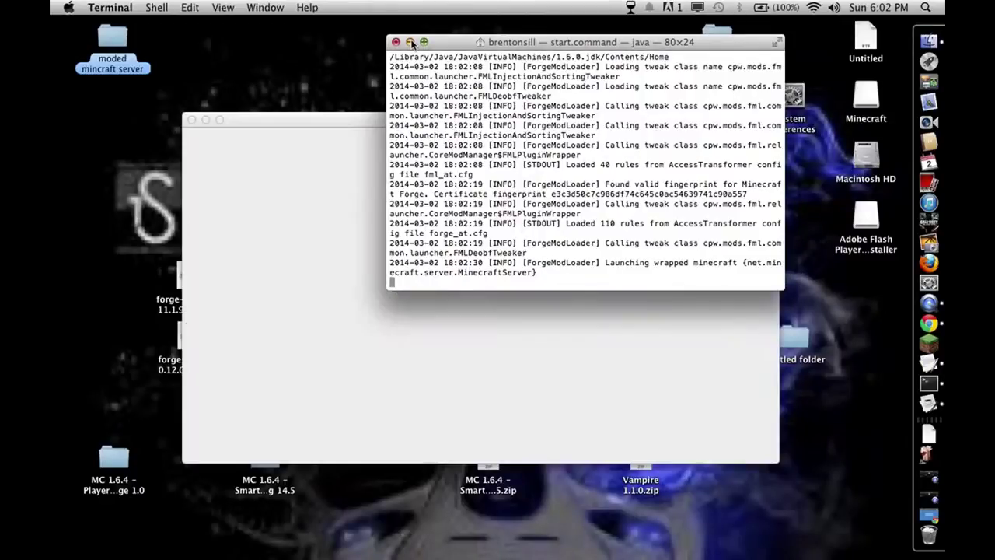
pyautogui.click(282, 285)
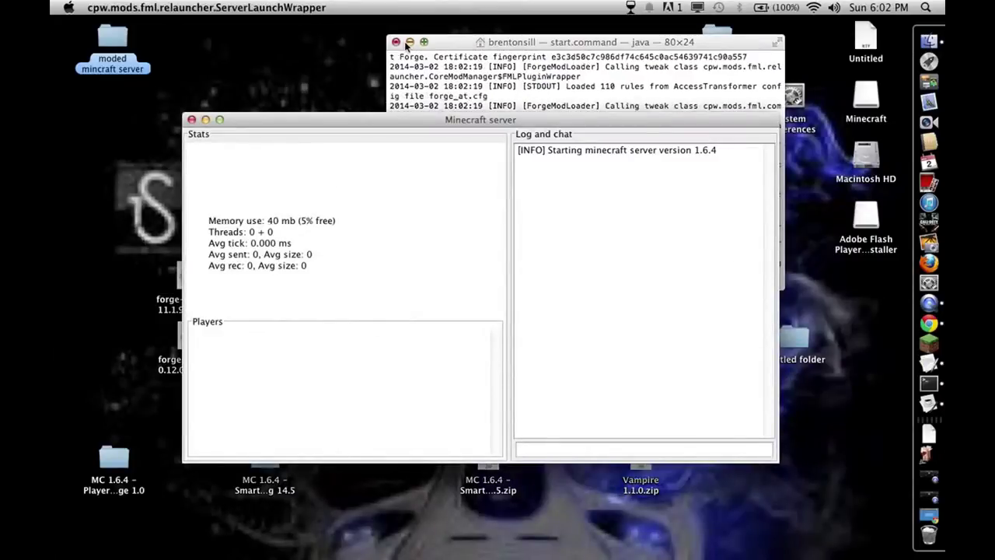
pyautogui.click(409, 42)
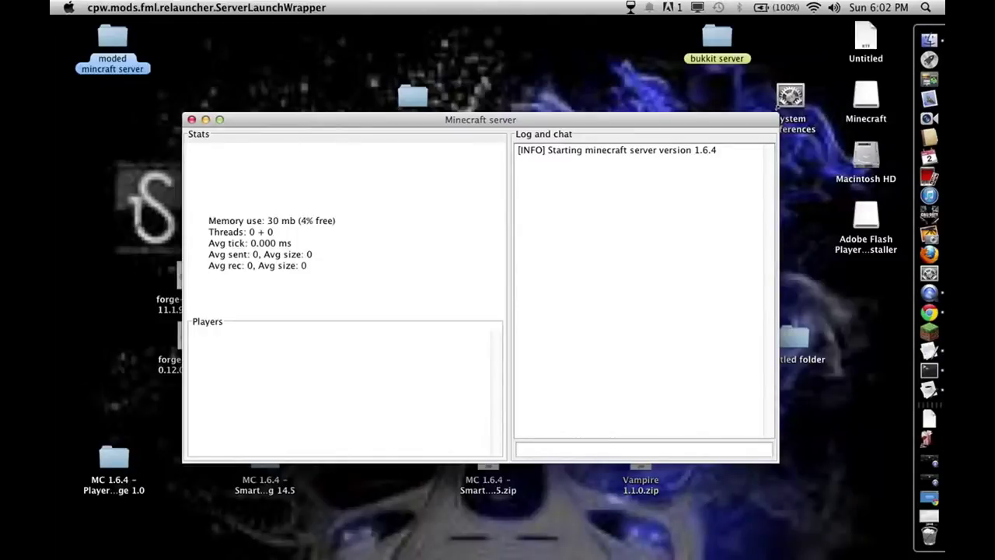
# Open the Network preferences from the Wi-Fi status options
pyautogui.click(813, 7)
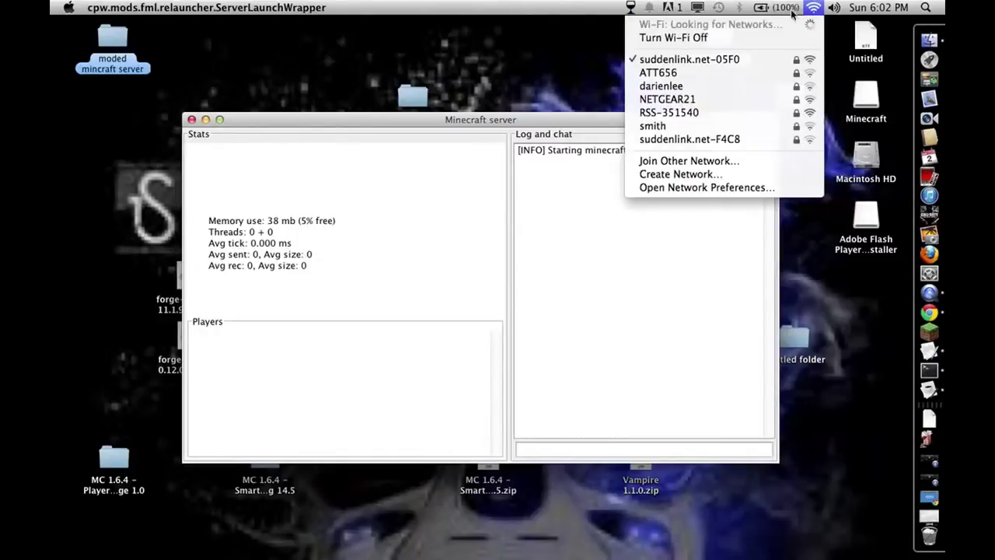
pyautogui.click(833, 7)
pyautogui.click(813, 7)
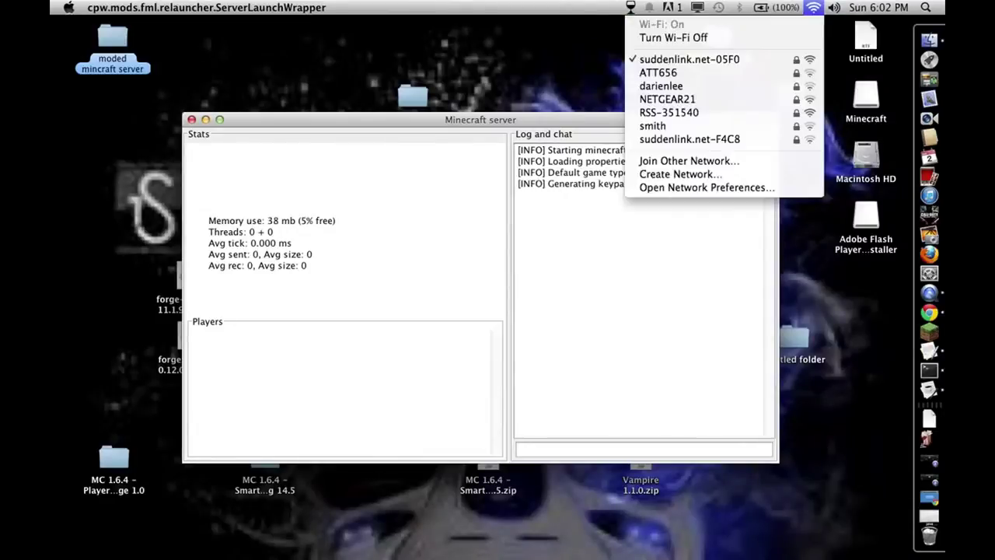
pyautogui.click(813, 7)
pyautogui.click(813, 7)
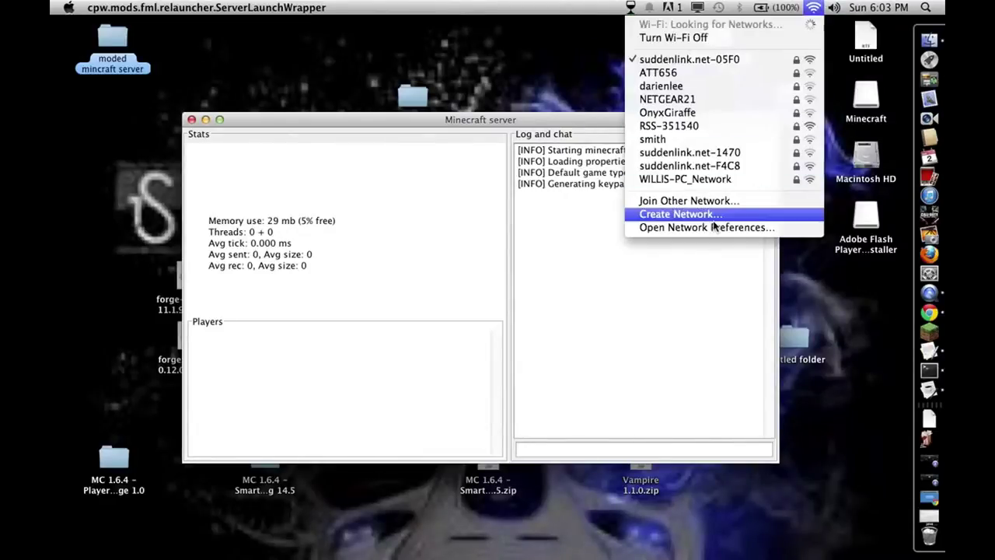
pyautogui.click(653, 227)
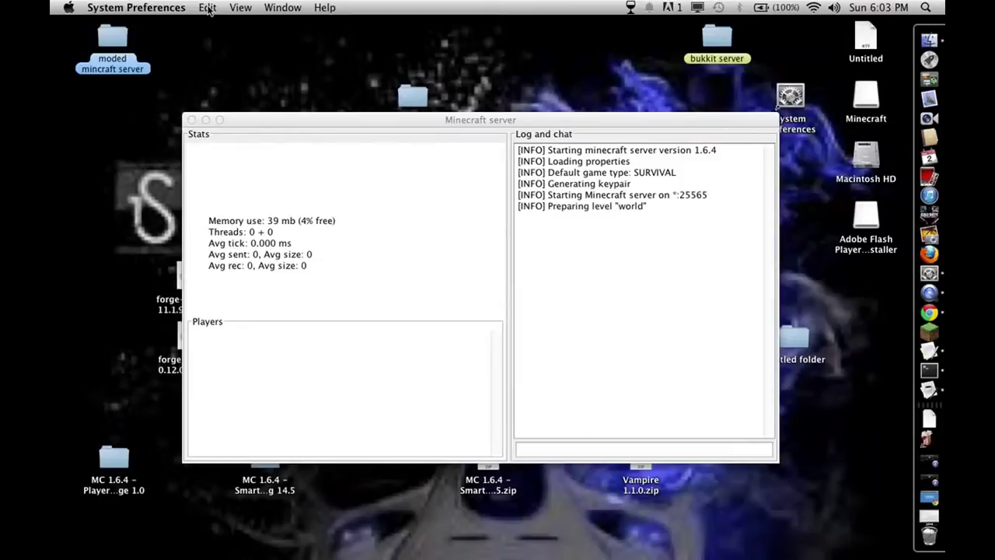
pyautogui.click(915, 268)
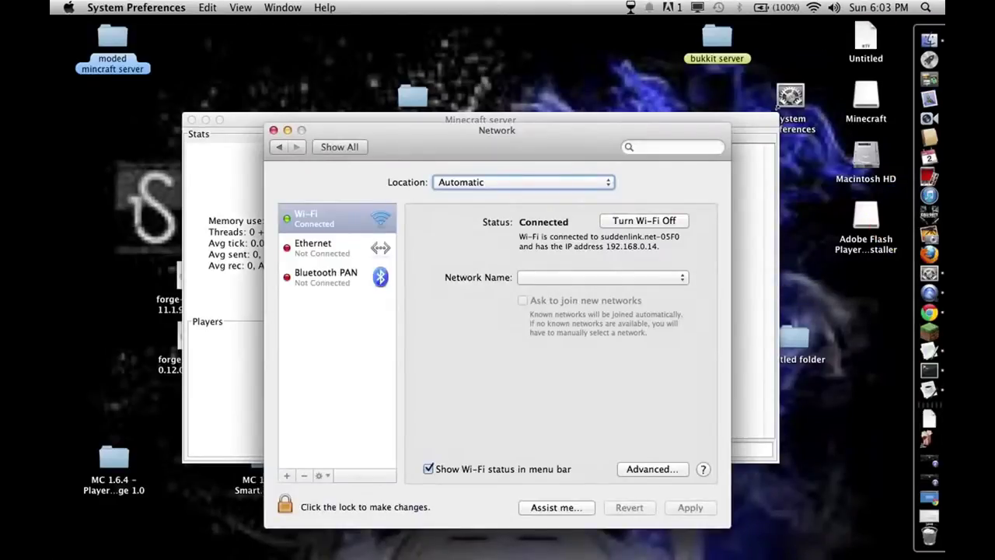
pyautogui.click(817, 6)
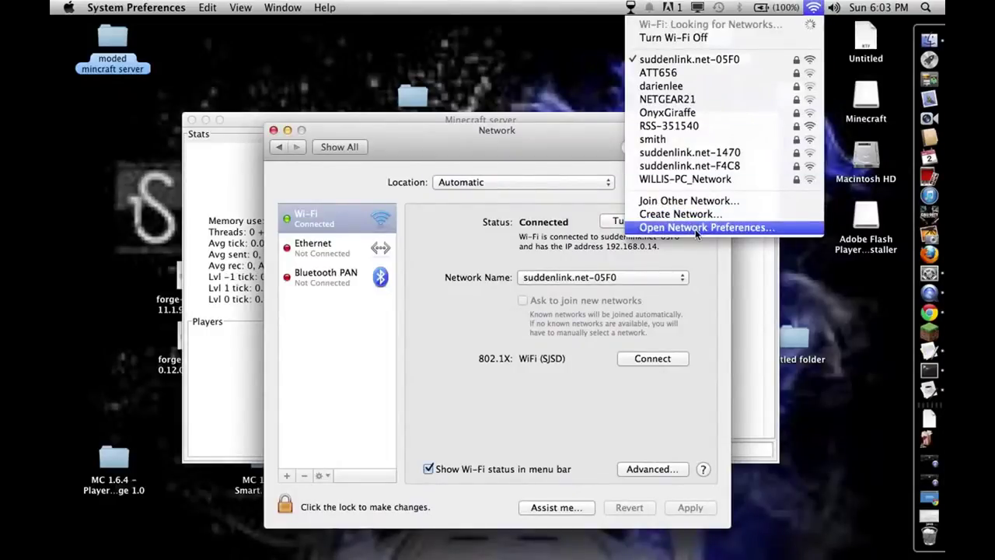
pyautogui.click(563, 430)
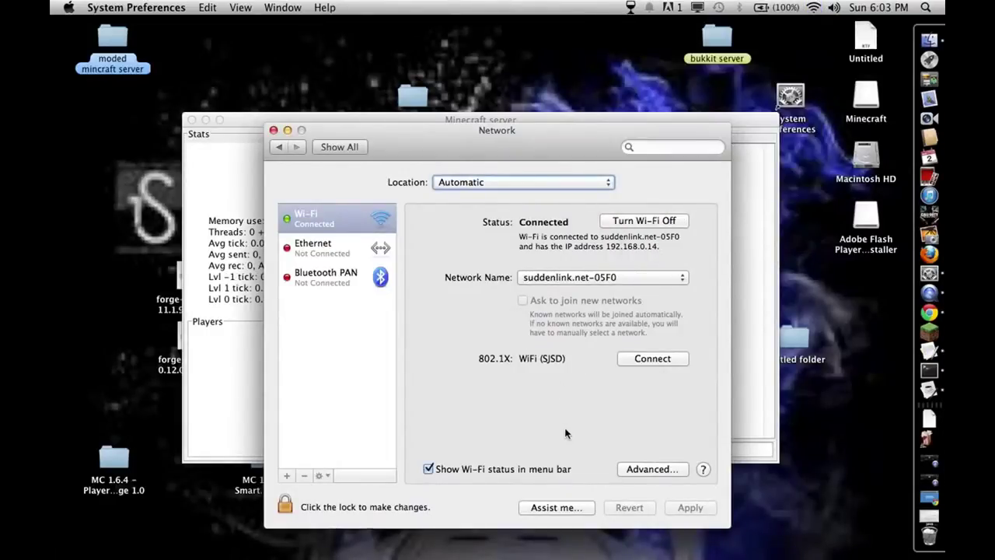
# View the Wi-Fi connection's TCP/IP details for the IPv4 address, cancel out, and close the Network preferences
pyautogui.click(638, 472)
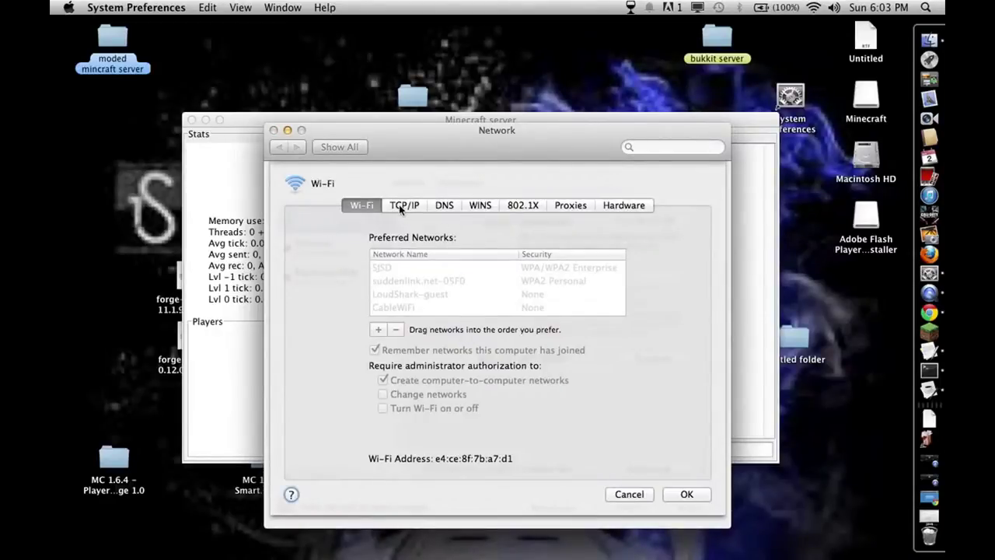
pyautogui.click(400, 207)
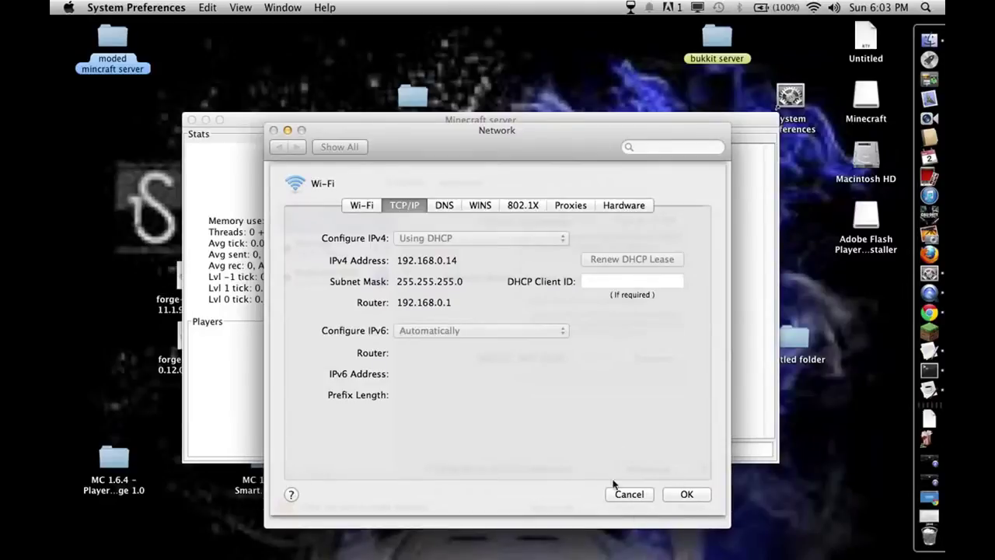
pyautogui.click(647, 495)
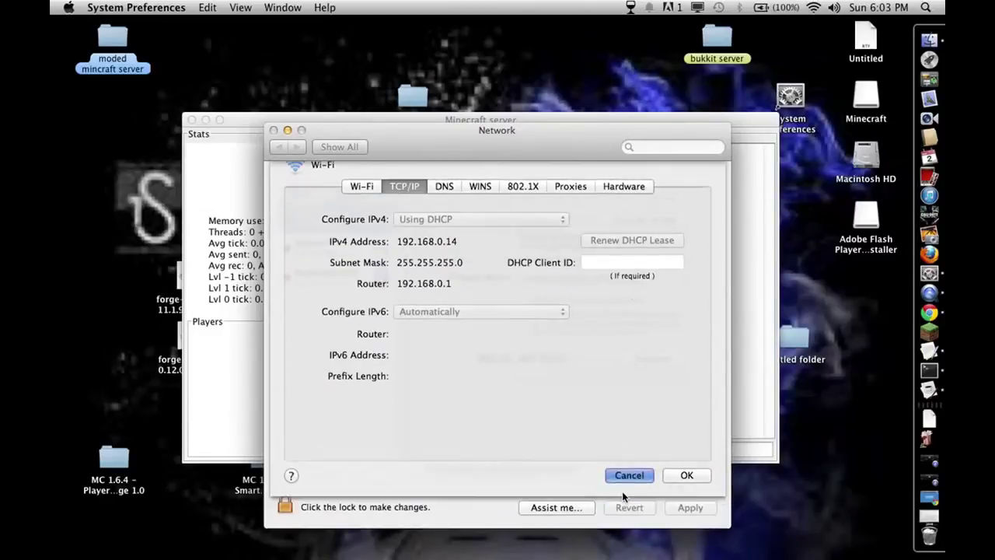
pyautogui.click(272, 130)
# Move the Minecraft server window aside to uncover the desktop and open the moded minecraft server folder
pyautogui.moveTo(483, 122); pyautogui.dragTo(481, 52)
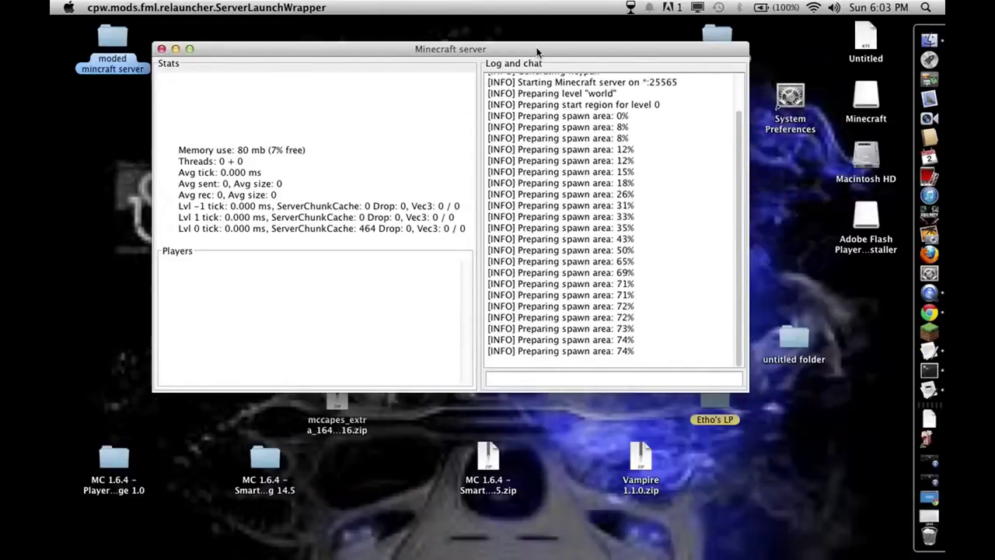
pyautogui.moveTo(565, 52); pyautogui.dragTo(320, 28)
pyautogui.click(560, 280)
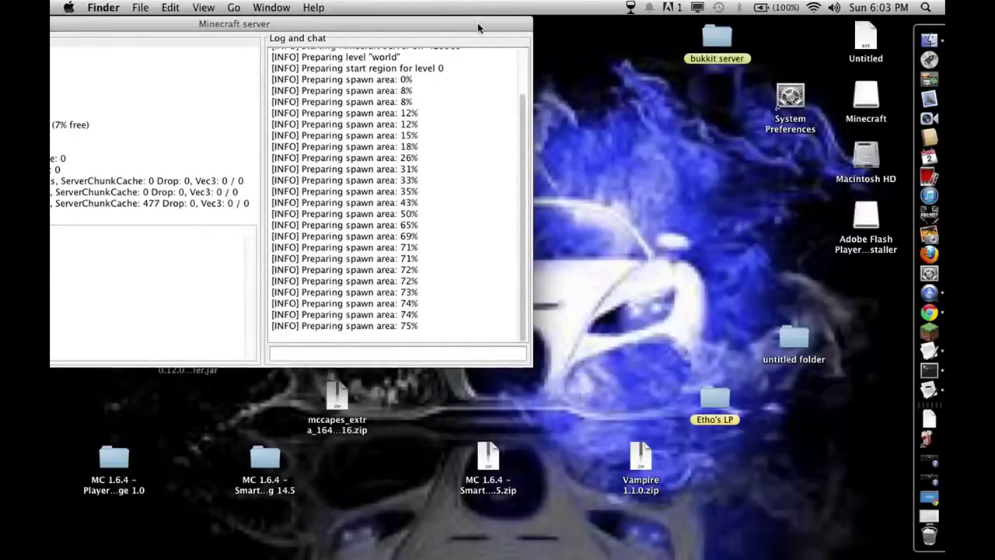
pyautogui.moveTo(477, 23); pyautogui.dragTo(358, 23)
pyautogui.click(491, 220)
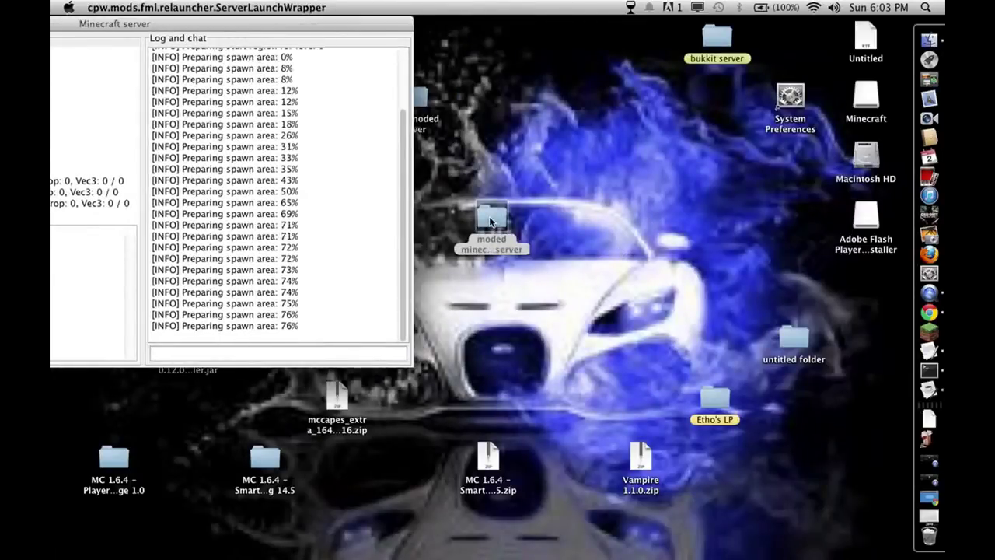
pyautogui.click(491, 222)
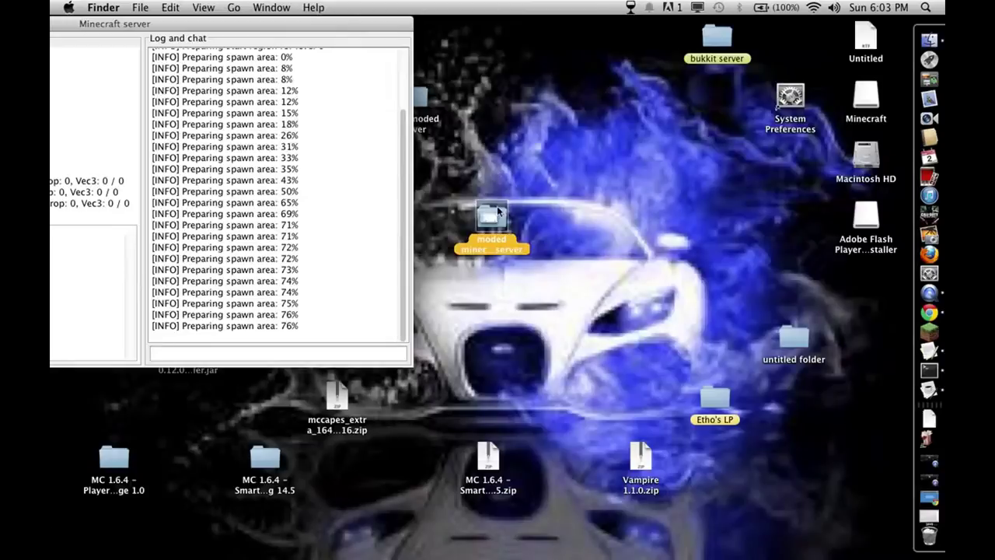
# Open the moded minecraft server folder and move its window clear of the Minecraft server log
pyautogui.doubleClick(491, 218)
pyautogui.click(360, 129)
pyautogui.click(434, 142)
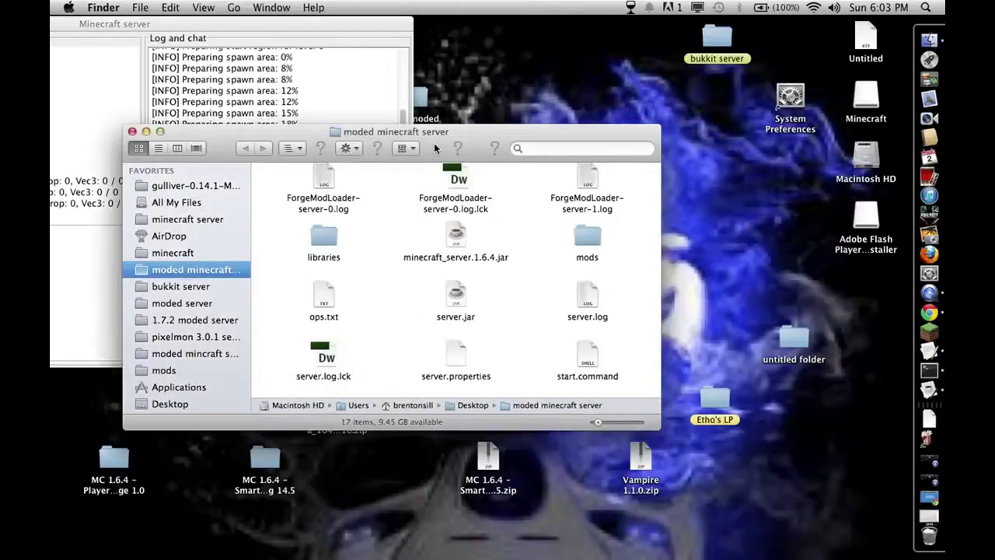
pyautogui.moveTo(429, 137); pyautogui.dragTo(595, 83)
pyautogui.click(583, 212)
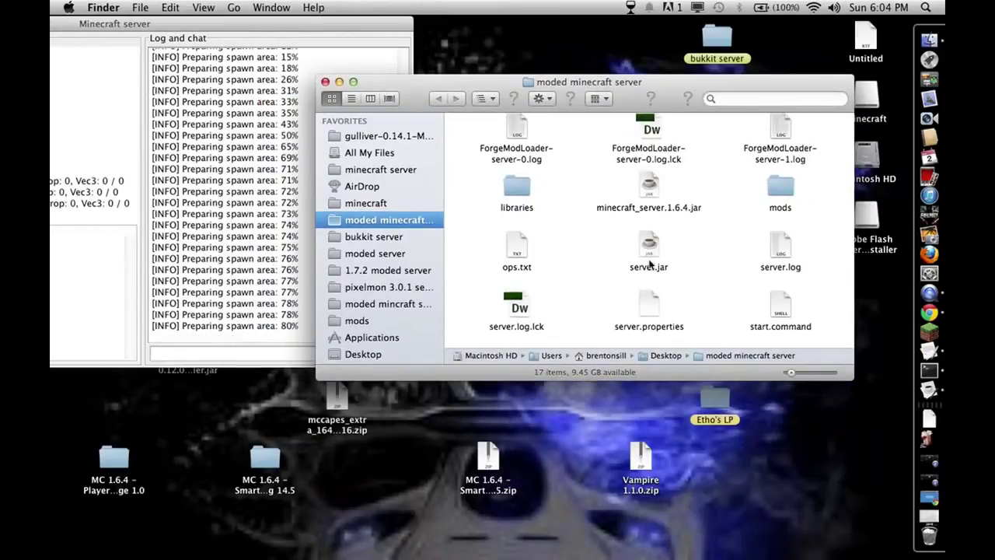
# Open the server.properties file to look over its settings, and close it again
pyautogui.scroll(-1, 649, 326)
pyautogui.click(651, 284)
pyautogui.doubleClick(651, 285)
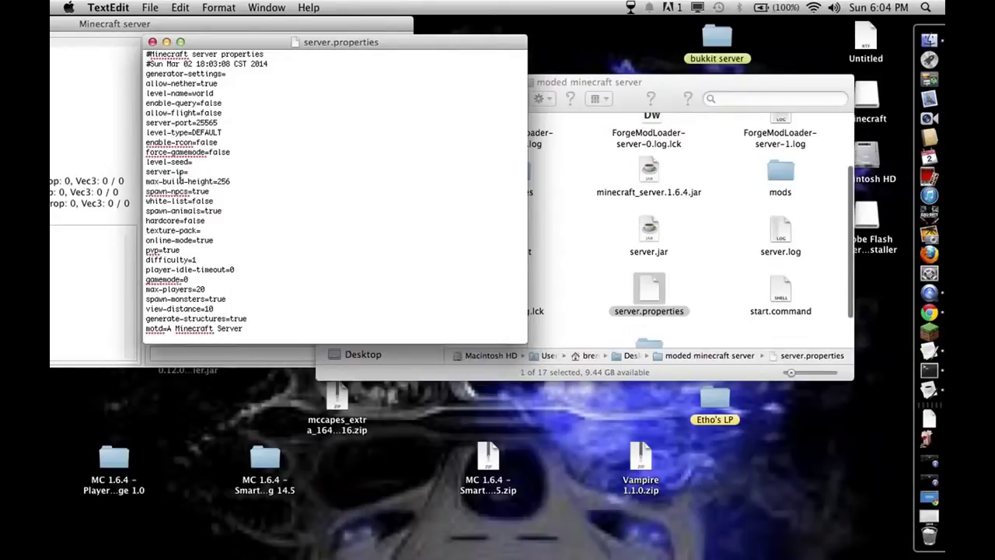
pyautogui.click(153, 42)
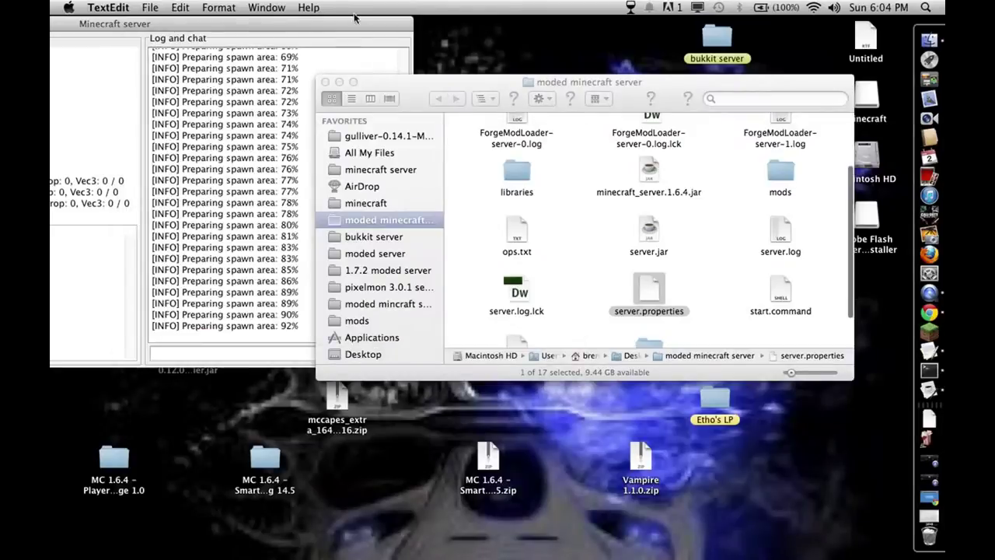
# Reopen server.properties, set server-ip to 192.168.0.14, and close the edited file
pyautogui.click(660, 315)
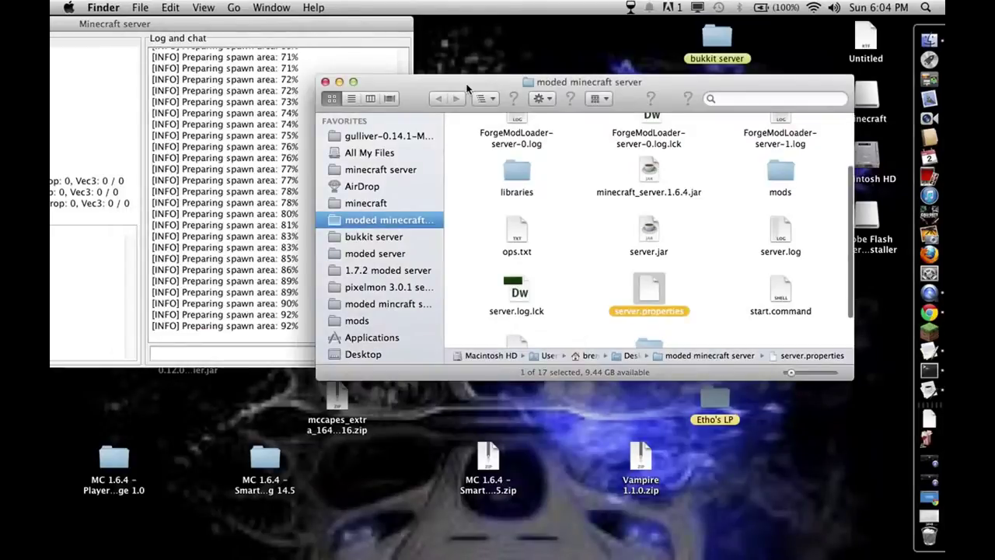
pyautogui.doubleClick(651, 307)
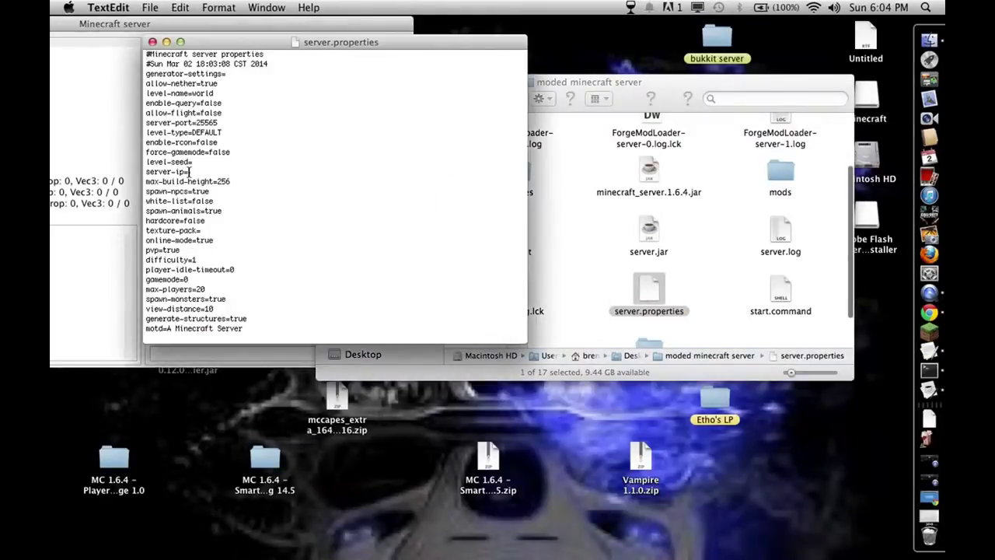
pyautogui.click(191, 171)
pyautogui.write('192')
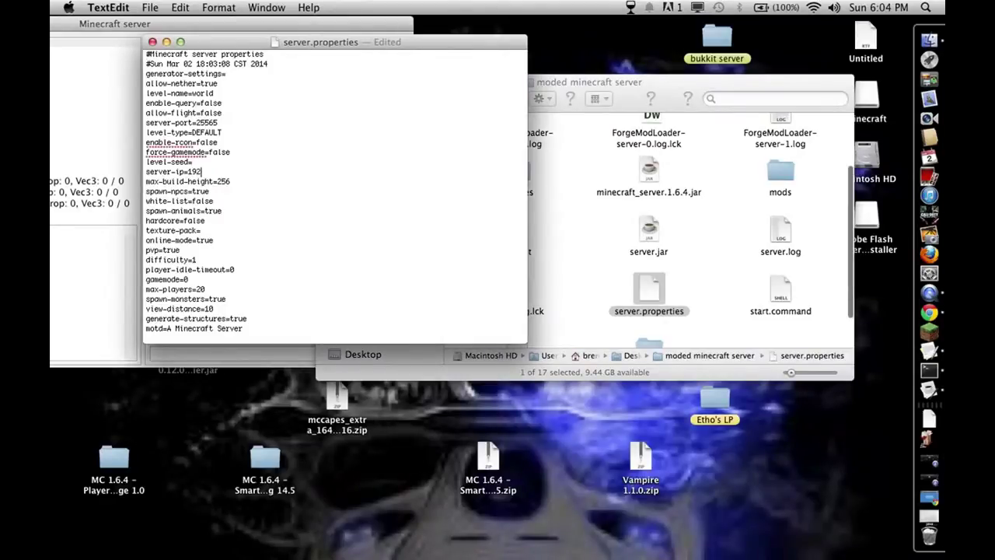
pyautogui.write('.168.0.14')
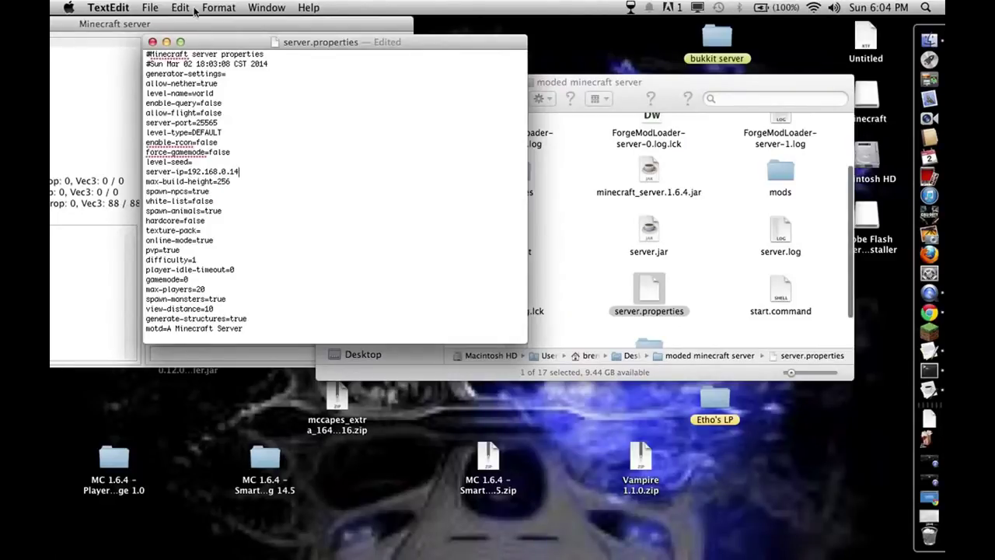
pyautogui.click(152, 8)
pyautogui.press('Escape')
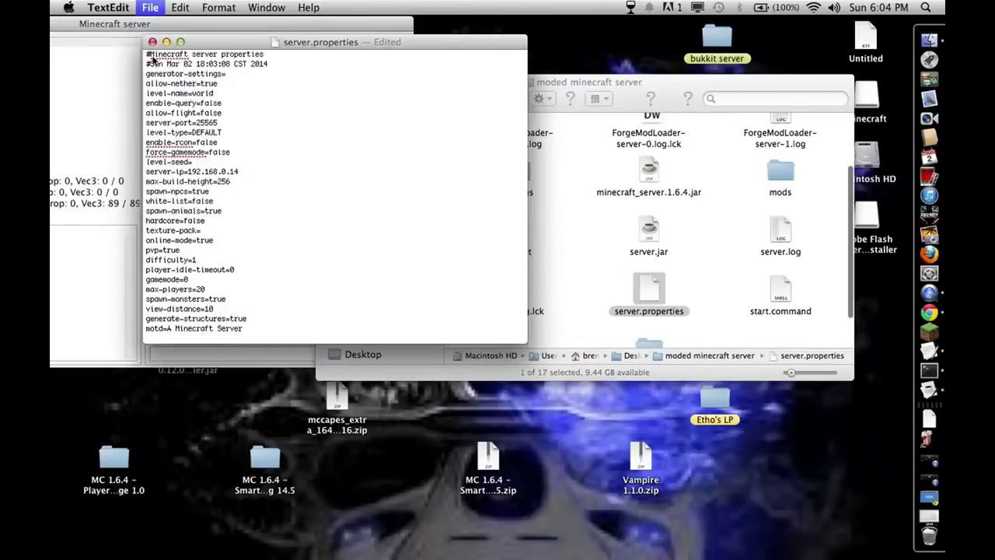
pyautogui.click(153, 42)
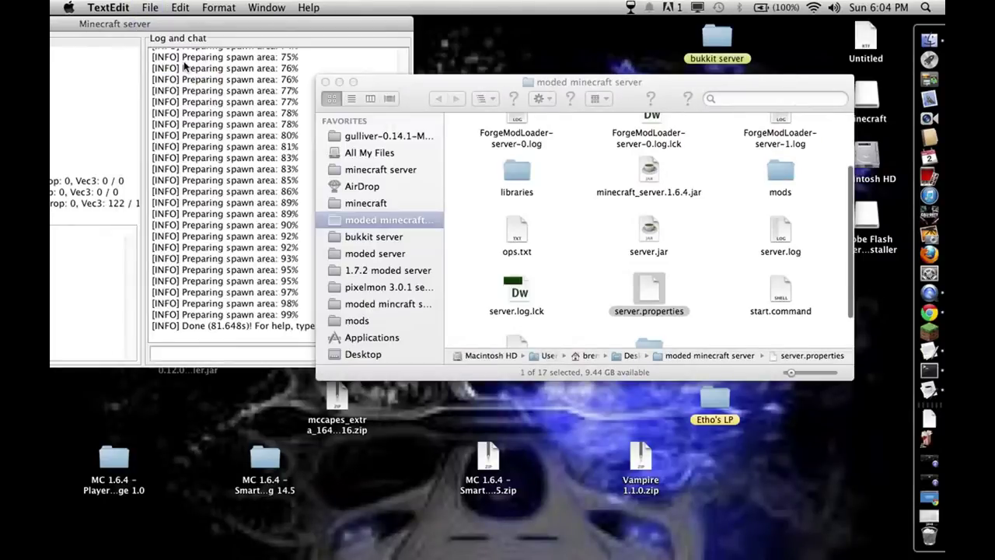
pyautogui.click(281, 195)
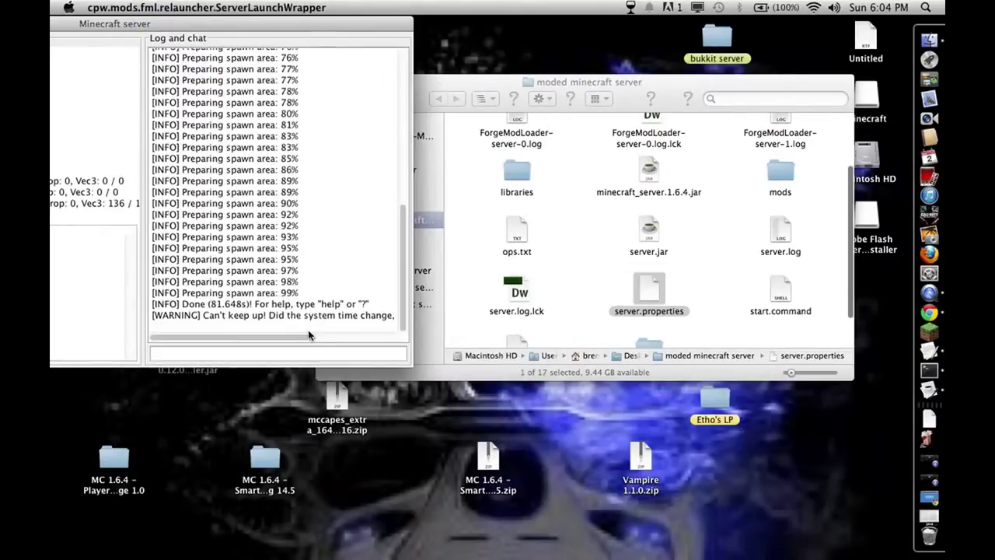
pyautogui.click(439, 82)
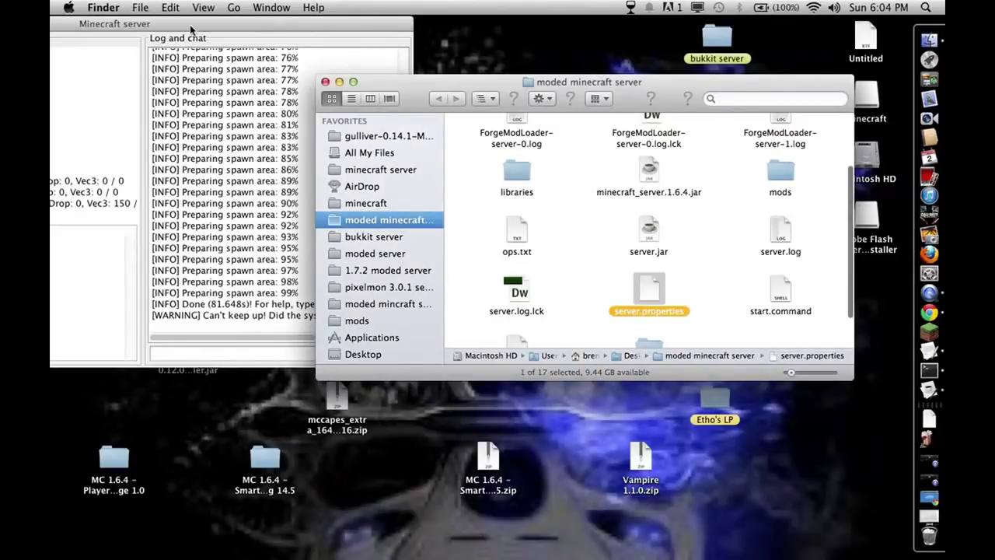
pyautogui.click(192, 28)
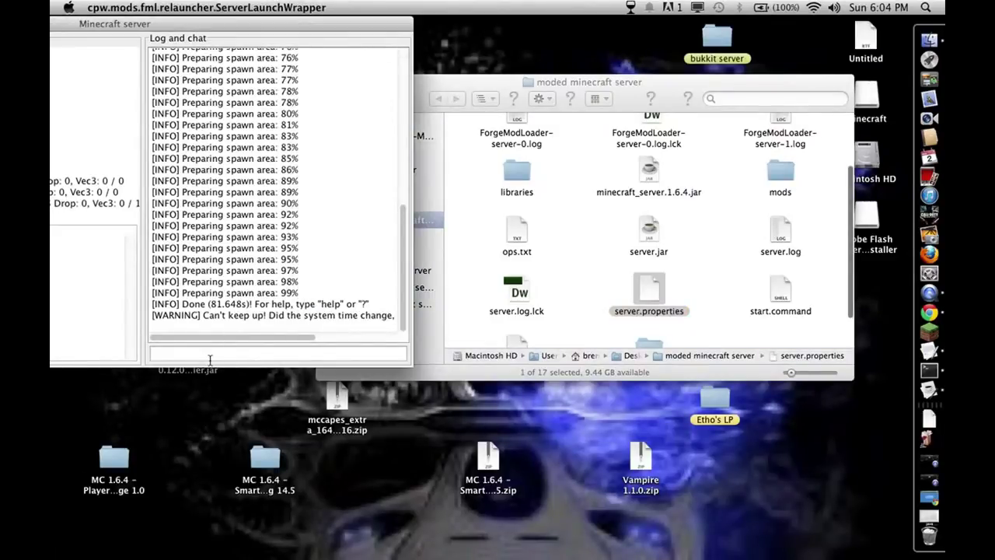
pyautogui.click(180, 355)
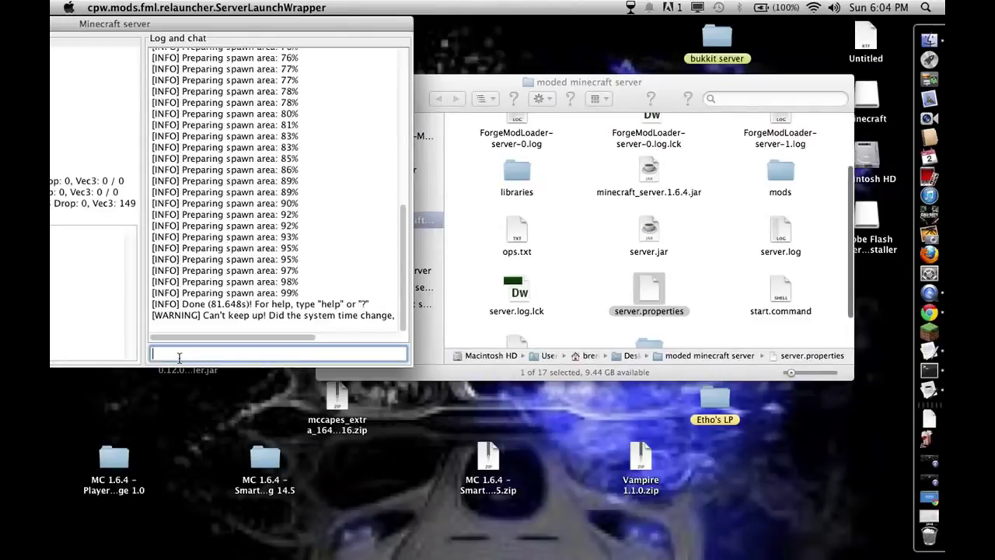
pyautogui.write('sto')
pyautogui.press('BackSpace')
pyautogui.press('BackSpace')
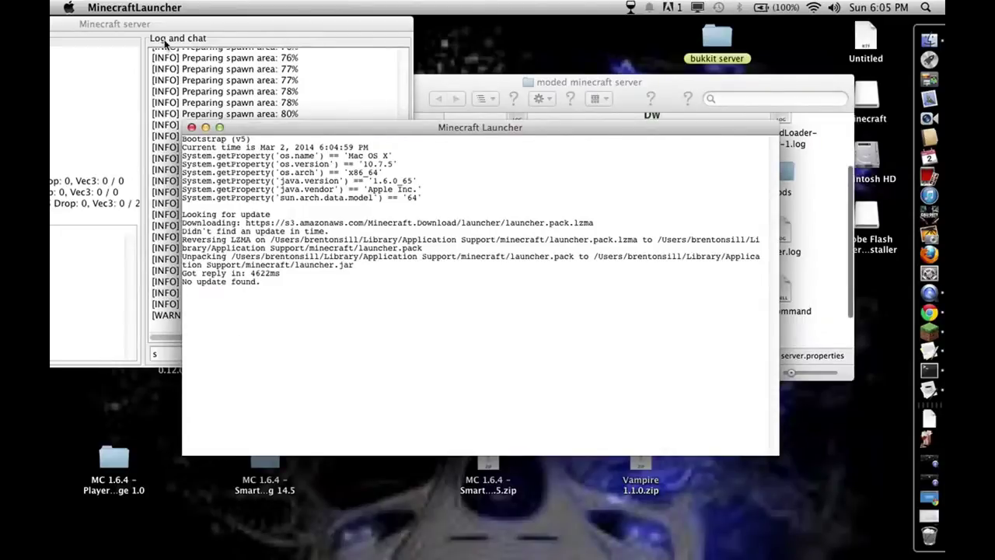
# Move the Minecraft server window until its title bar controls are reachable and minimize it, leaving the Minecraft Launcher uncovered
pyautogui.moveTo(168, 24); pyautogui.dragTo(344, 23)
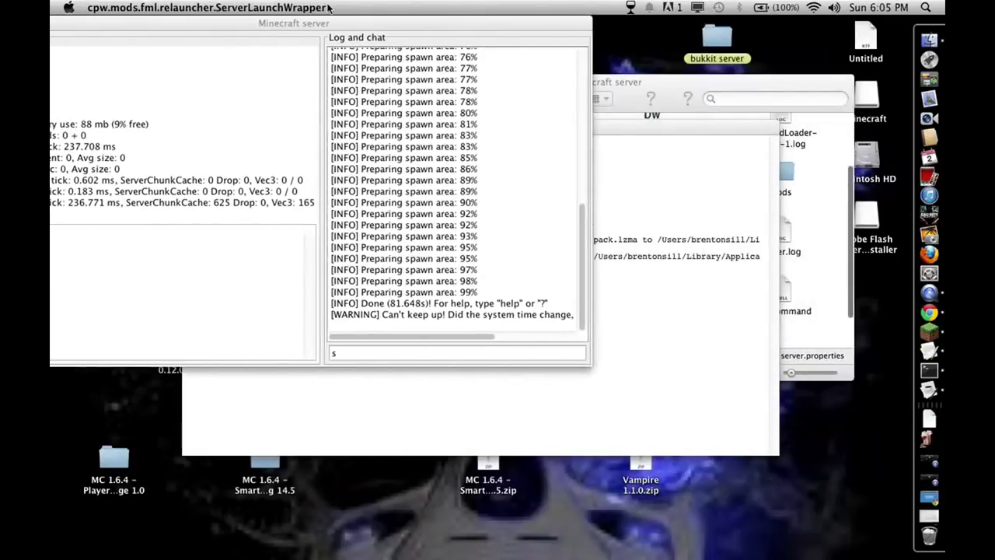
pyautogui.click(625, 136)
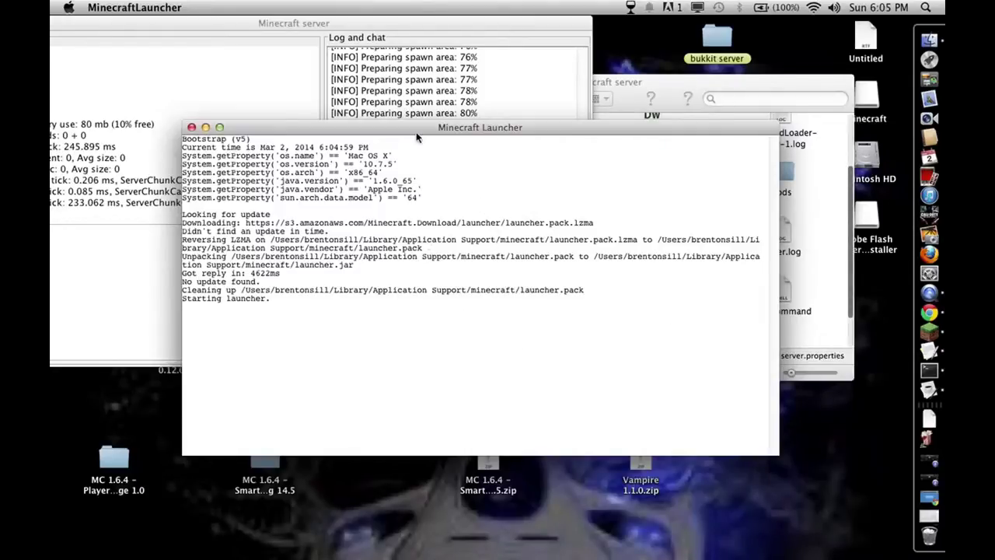
pyautogui.moveTo(415, 131); pyautogui.dragTo(414, 90)
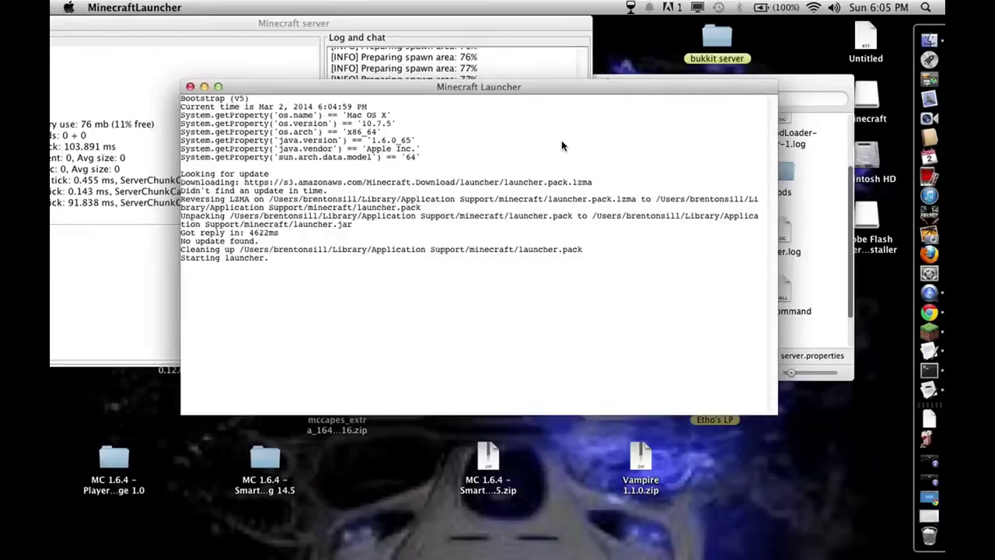
pyautogui.click(386, 49)
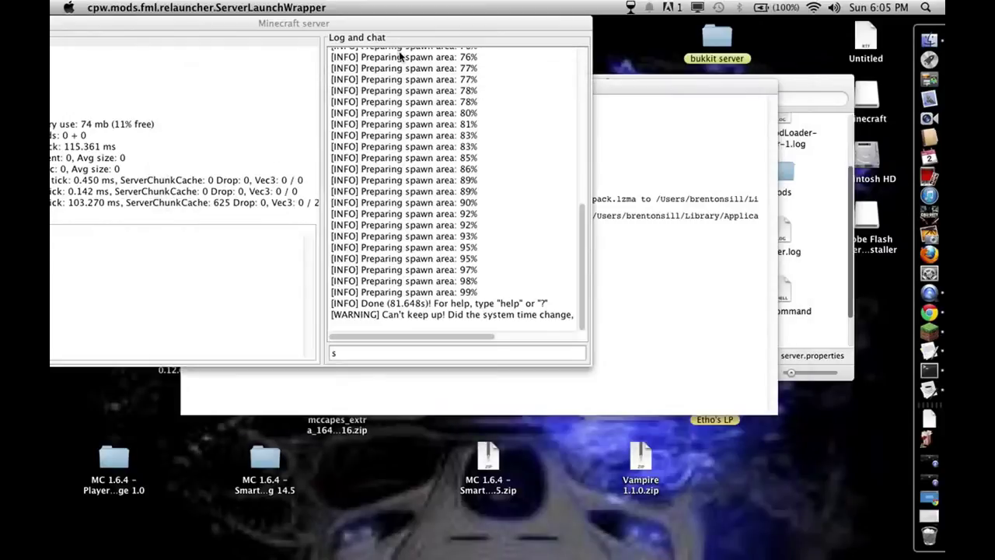
pyautogui.write('s')
pyautogui.moveTo(102, 25); pyautogui.dragTo(362, 26)
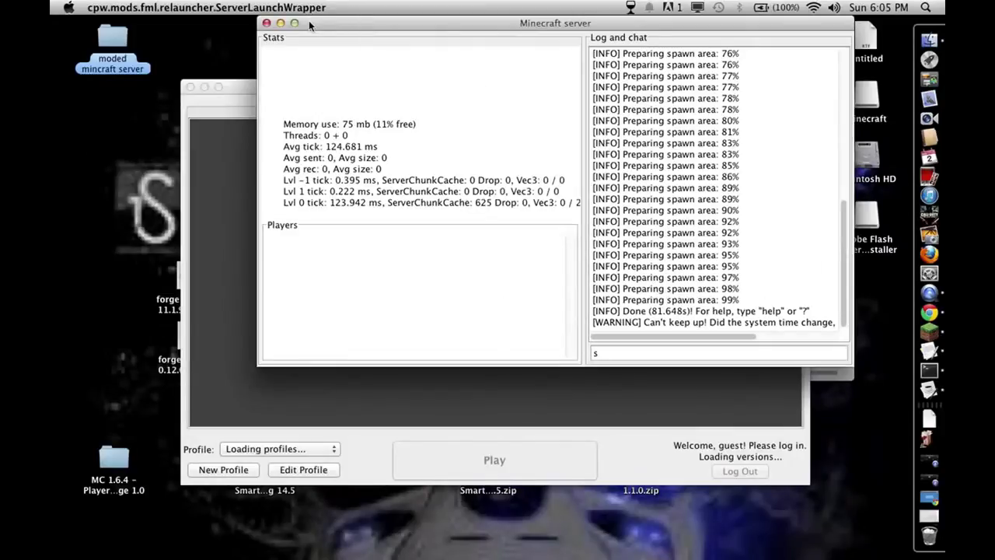
pyautogui.click(281, 22)
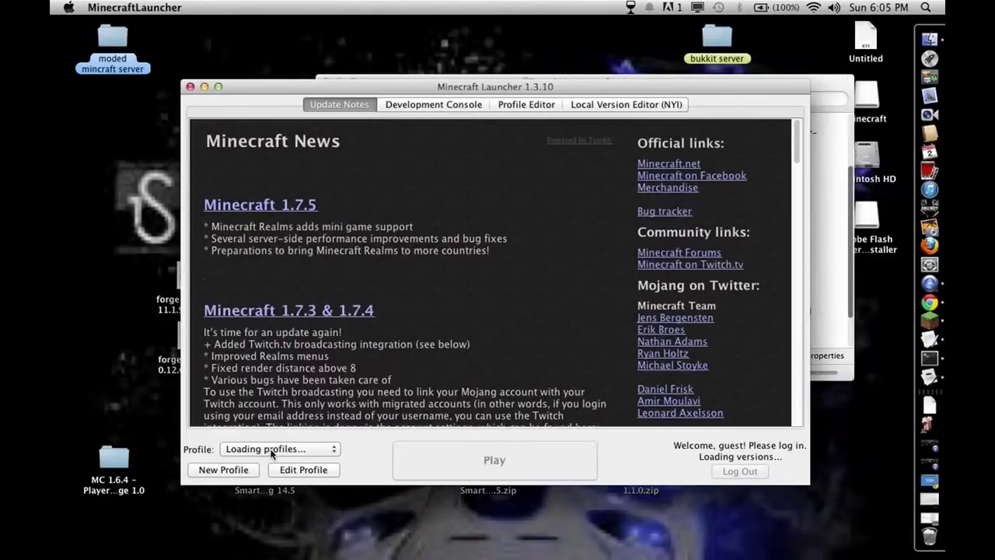
# Choose the Forge profile in the Minecraft Launcher and start the game
pyautogui.click(308, 449)
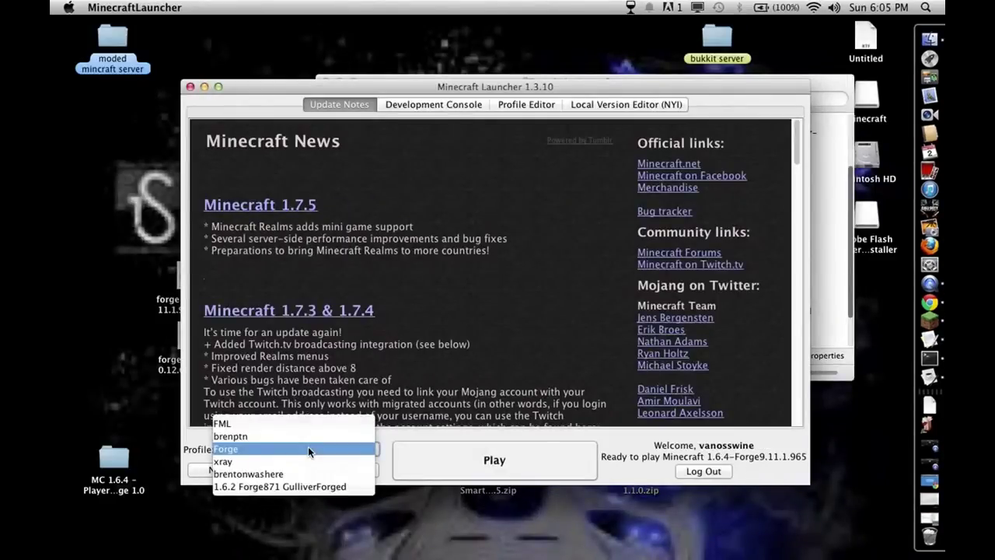
pyautogui.click(308, 449)
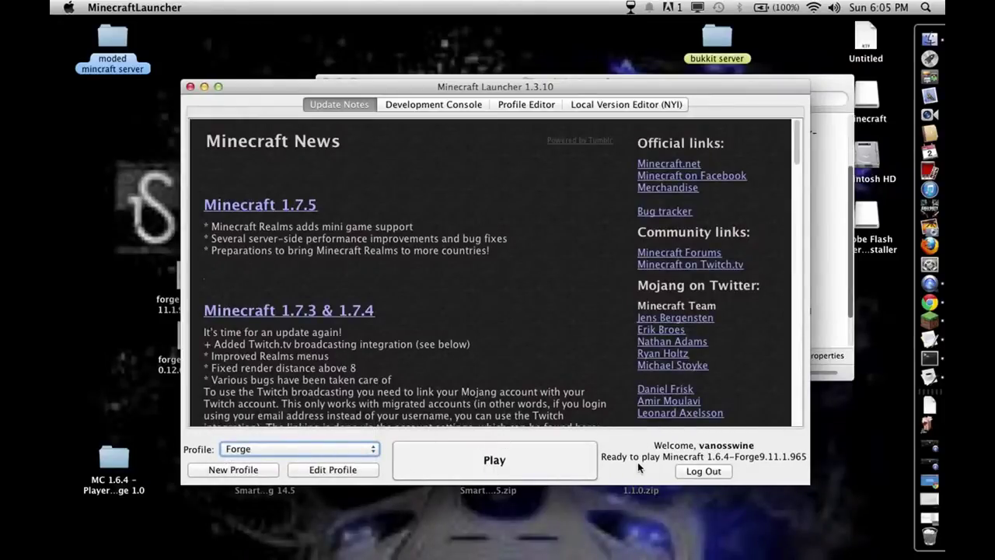
pyautogui.click(420, 459)
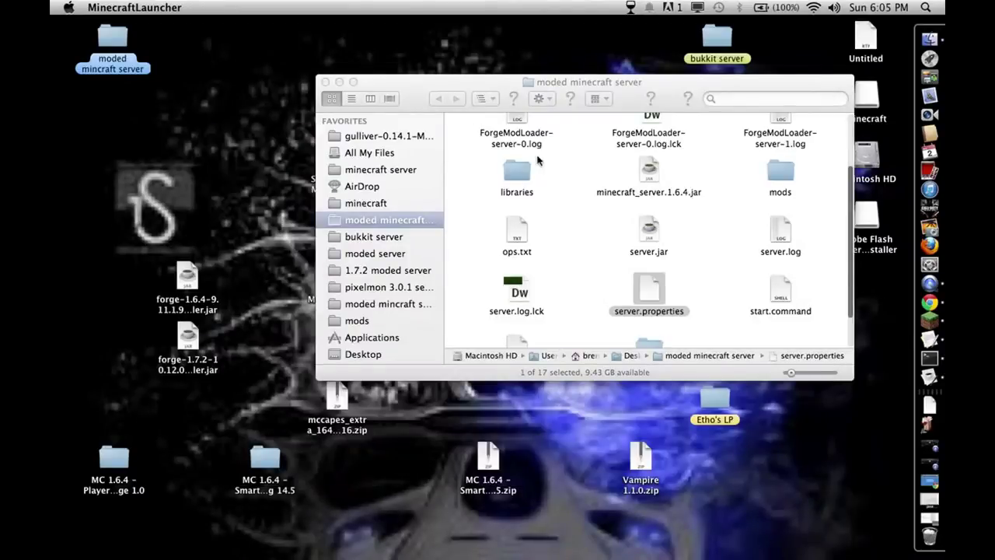
# Arrange the moded minecraft server folder window and the Minecraft 1.6.4 game window so the server files stay visible beside the game
pyautogui.moveTo(406, 80); pyautogui.dragTo(510, 22)
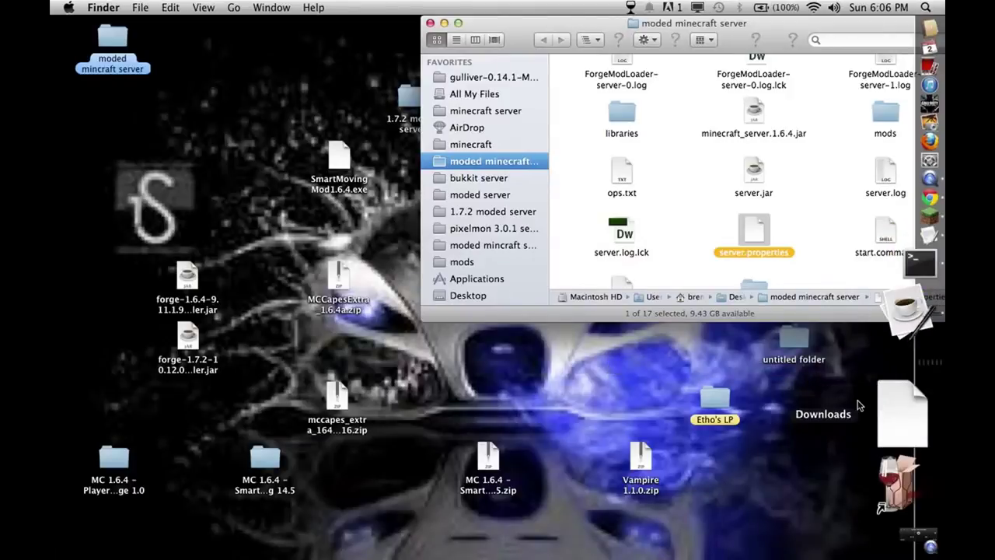
pyautogui.scroll(-2, 575, 216)
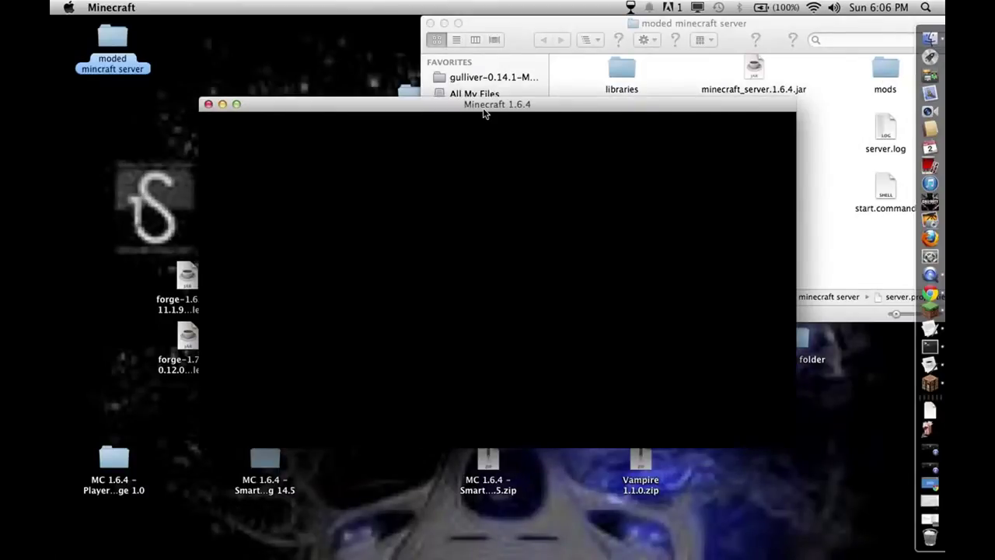
pyautogui.moveTo(484, 113); pyautogui.dragTo(381, 78)
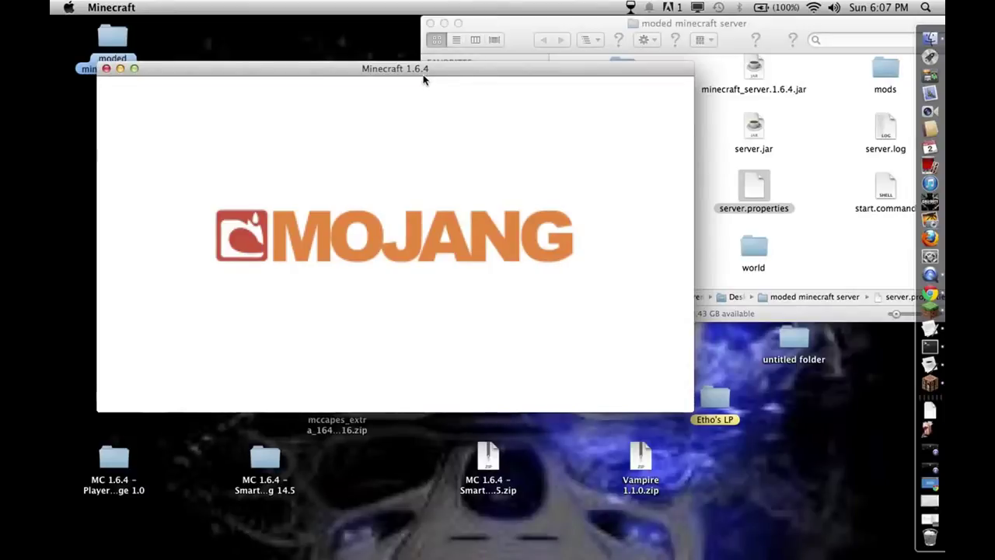
pyautogui.click(727, 64)
pyautogui.click(333, 89)
pyautogui.click(832, 20)
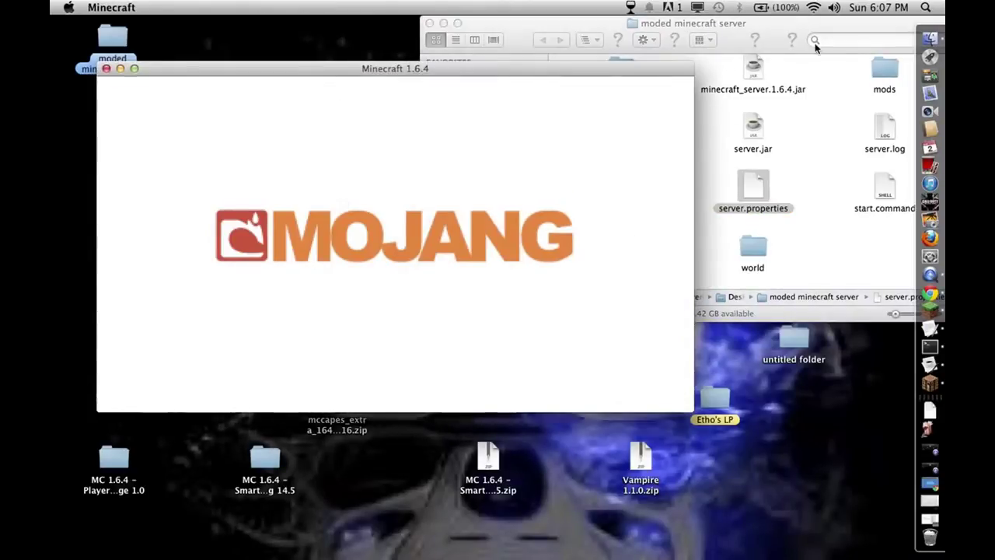
pyautogui.click(813, 7)
pyautogui.click(877, 36)
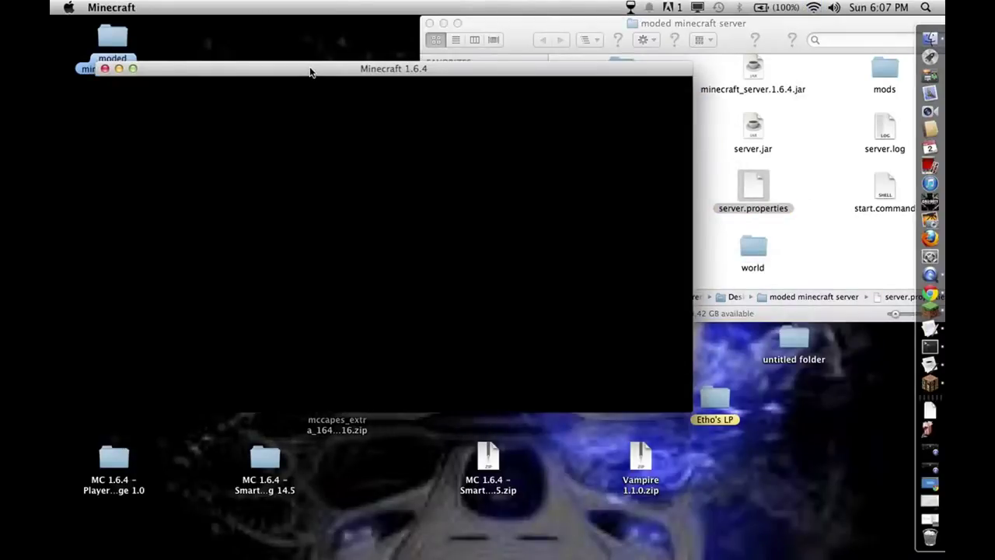
pyautogui.moveTo(309, 72); pyautogui.dragTo(334, 28)
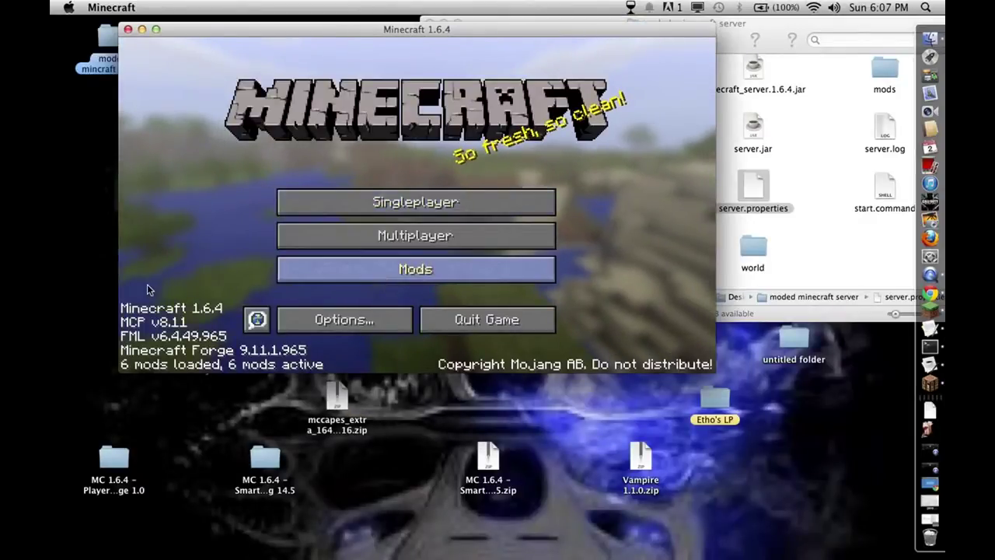
# Look through the game's installed mod list and return to the main menu
pyautogui.click(379, 272)
pyautogui.scroll(-3, 197, 233)
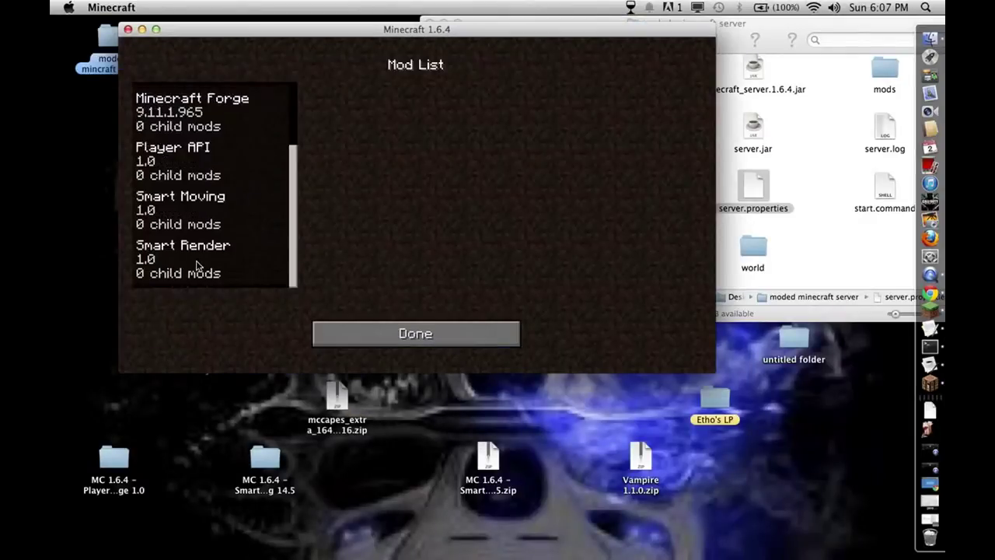
pyautogui.click(378, 334)
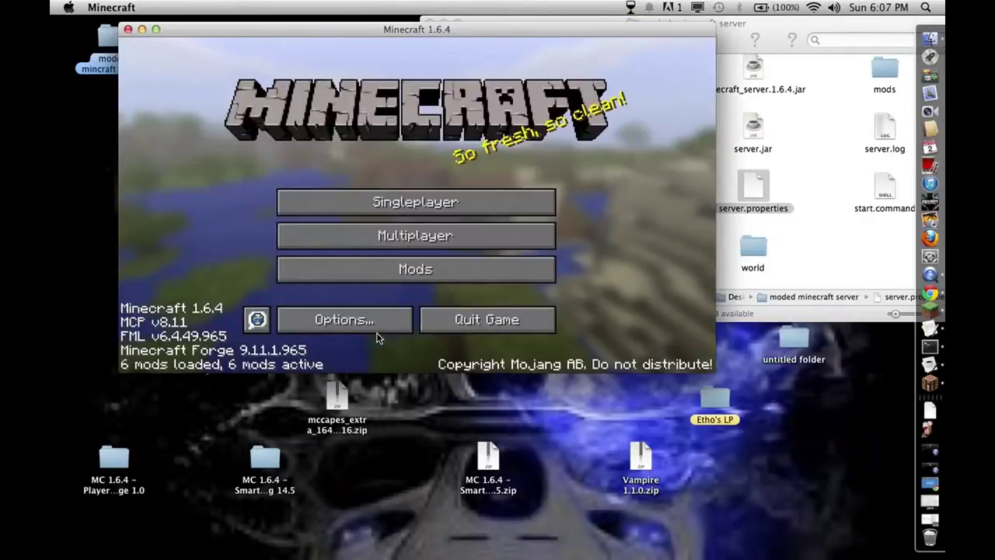
# Open the game's multiplayer server list
pyautogui.click(483, 241)
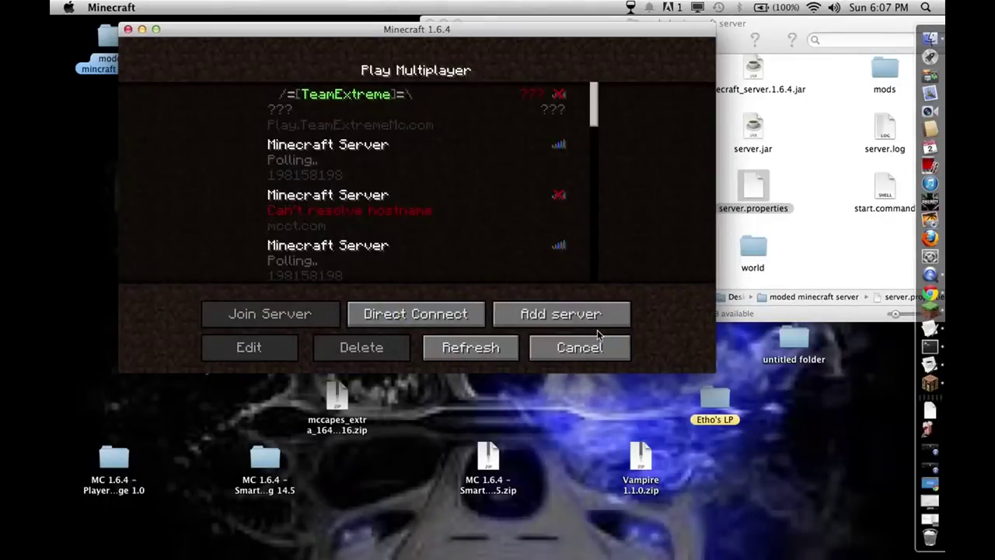
pyautogui.click(435, 316)
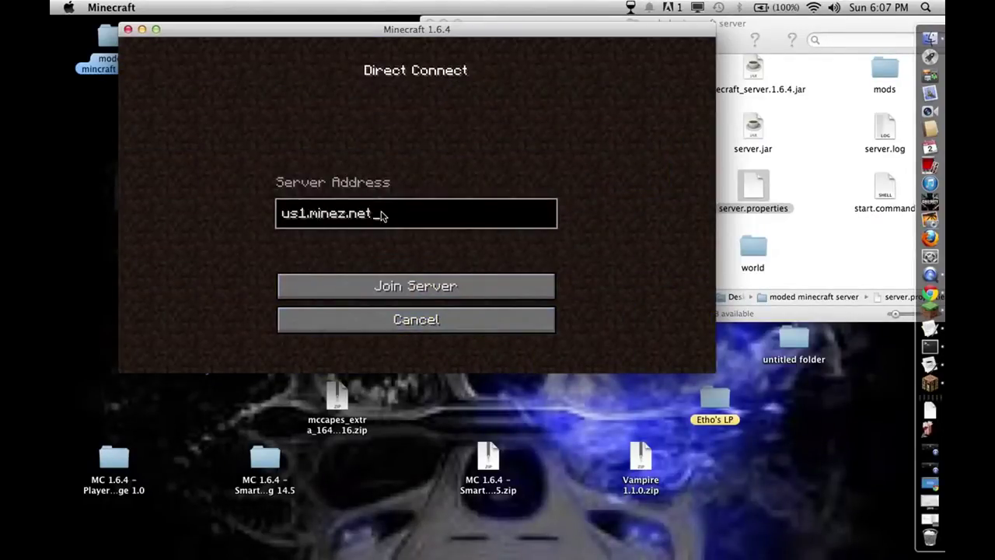
pyautogui.press('BackSpace')
pyautogui.press('BackSpace')
pyautogui.press('BackSpace')
pyautogui.press('BackSpace')
pyautogui.press('BackSpace')
pyautogui.press('BackSpace')
pyautogui.press('BackSpace')
pyautogui.press('BackSpace')
pyautogui.press('BackSpace')
pyautogui.press('BackSpace')
pyautogui.press('BackSpace')
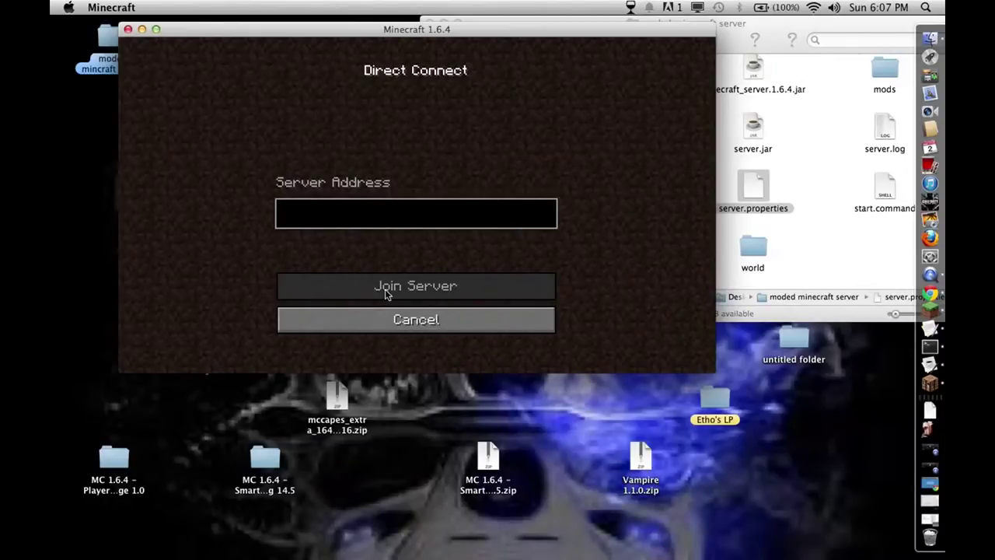
pyautogui.click(397, 320)
# Add a multiplayer server entry with the address 192.168.0.14, keeping the default server name
pyautogui.click(526, 319)
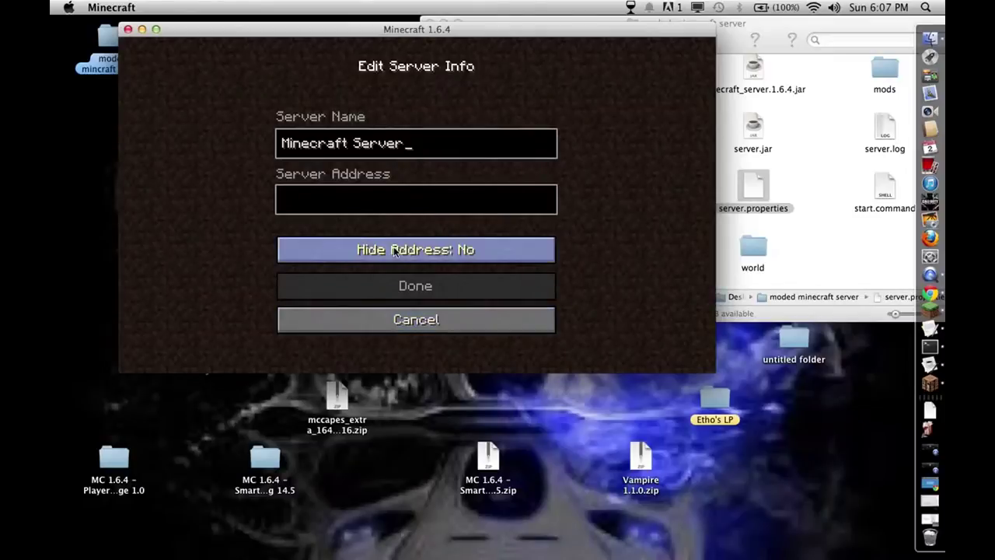
pyautogui.click(417, 202)
pyautogui.write('192.1')
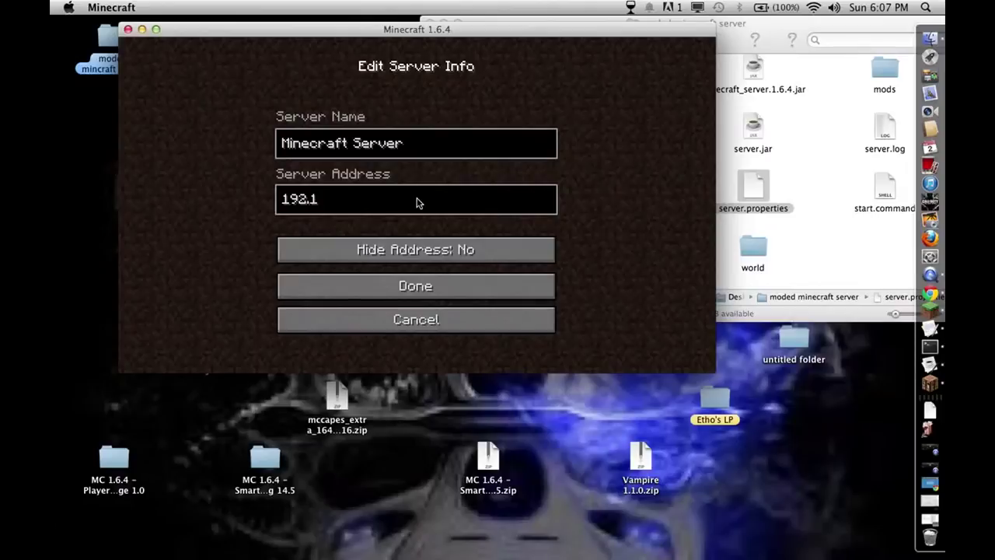
pyautogui.write('68.0.14')
pyautogui.click(406, 290)
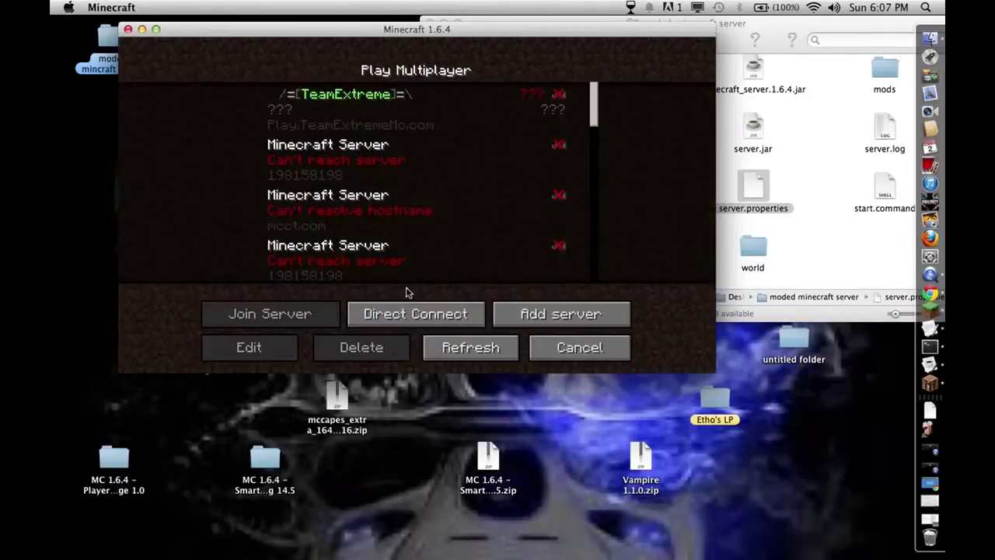
# Join the 192.168.0.14 server from the end of the multiplayer list and shift the game window slightly while it loads
pyautogui.scroll(-10, 391, 165)
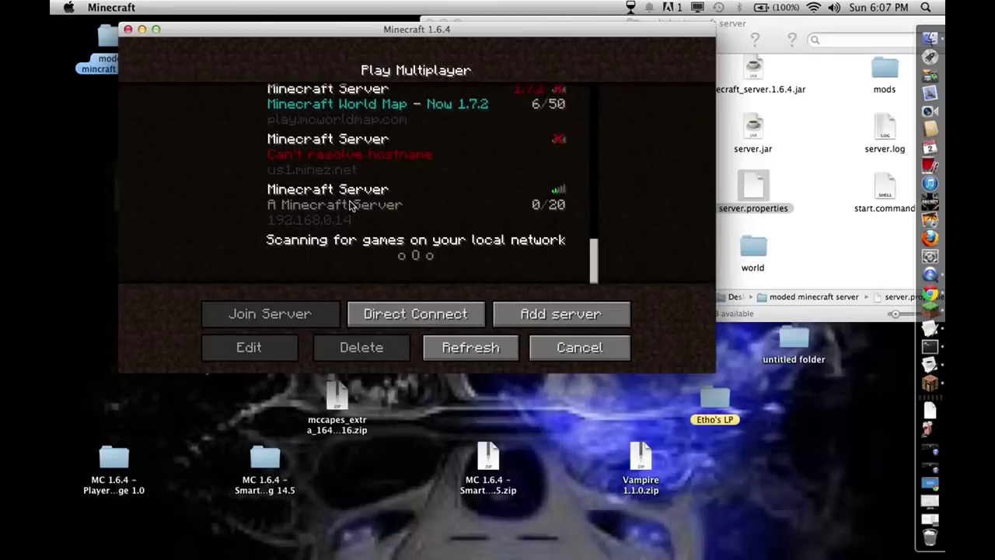
pyautogui.doubleClick(347, 208)
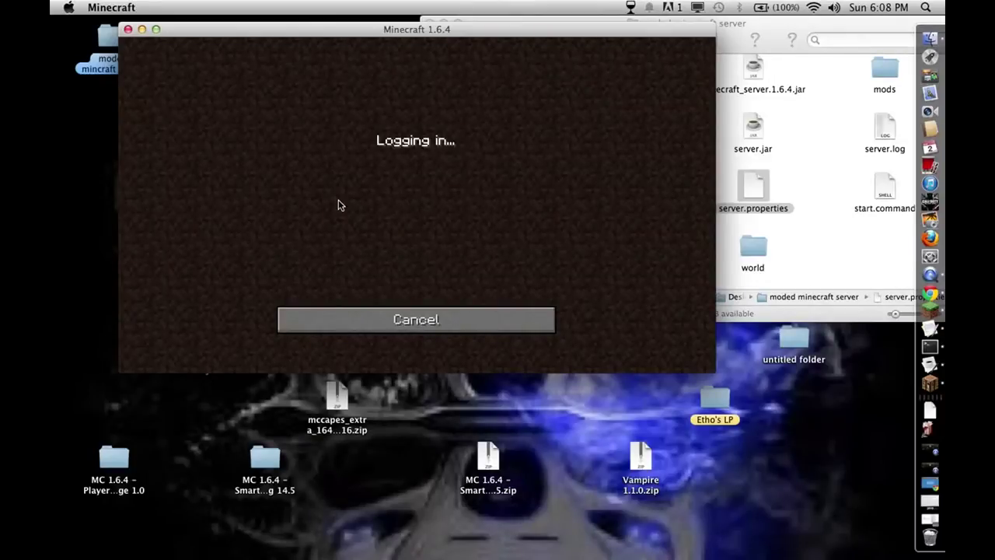
pyautogui.click(369, 318)
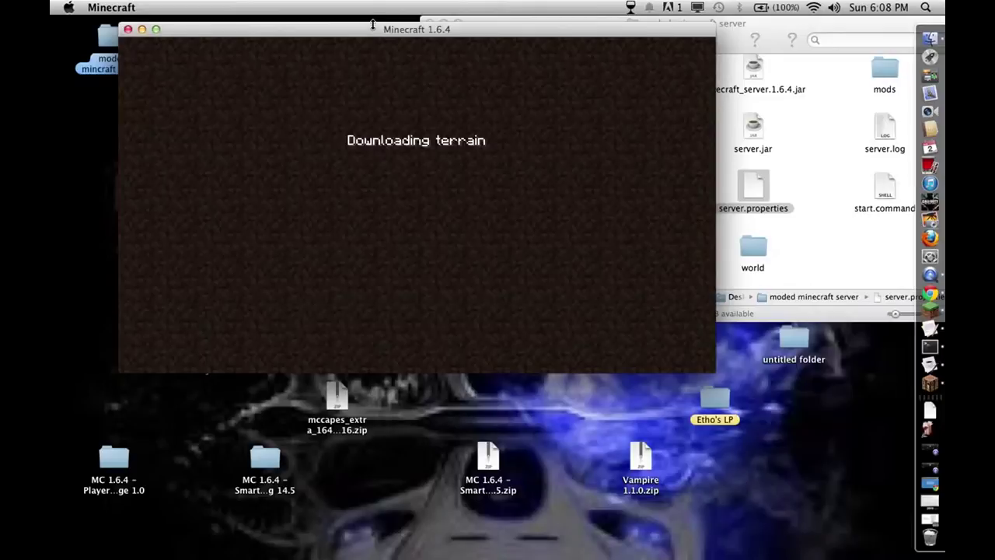
pyautogui.moveTo(373, 33); pyautogui.dragTo(362, 27)
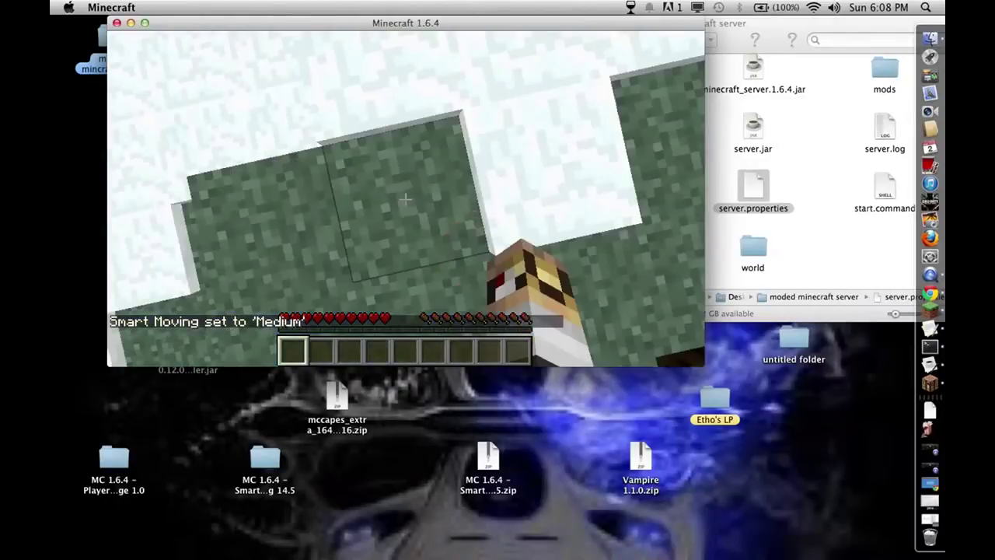
# Disconnect from the server, quit the game, and move the moded minecraft server folder window fully into view
pyautogui.press('Escape')
pyautogui.click(419, 275)
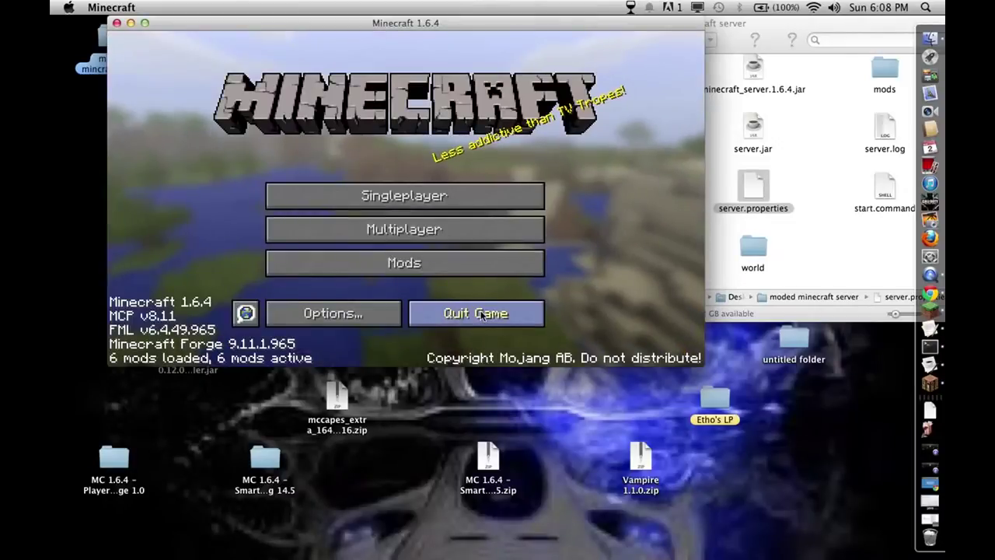
pyautogui.click(482, 315)
pyautogui.moveTo(725, 32); pyautogui.dragTo(551, 31)
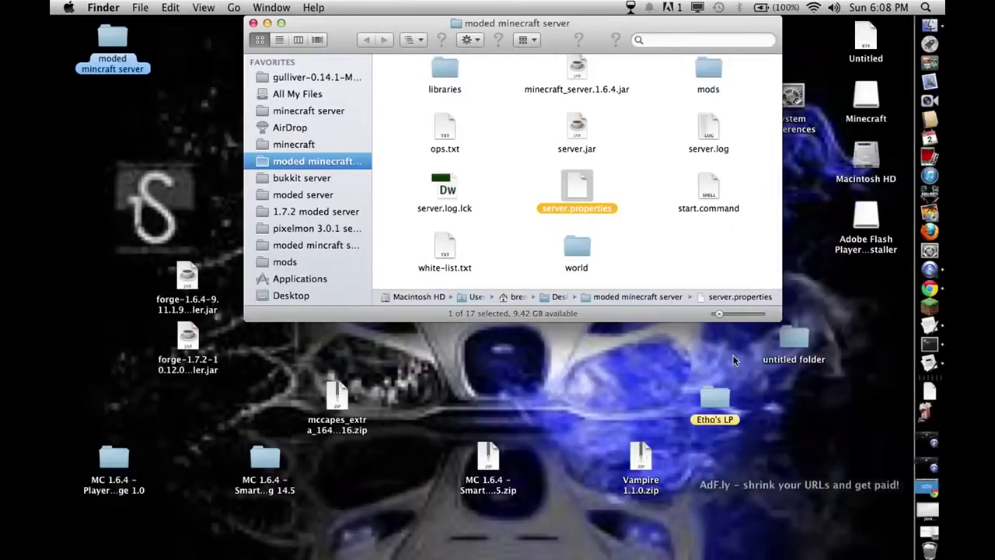
# Bring up the minimized Chrome window with the AdF.ly page and minimize it again
pyautogui.click(914, 482)
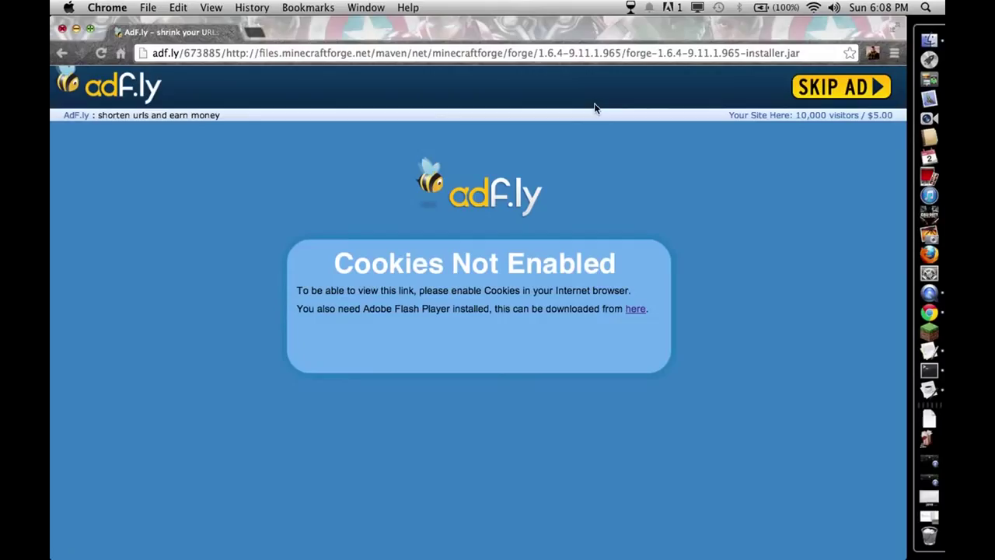
pyautogui.click(76, 33)
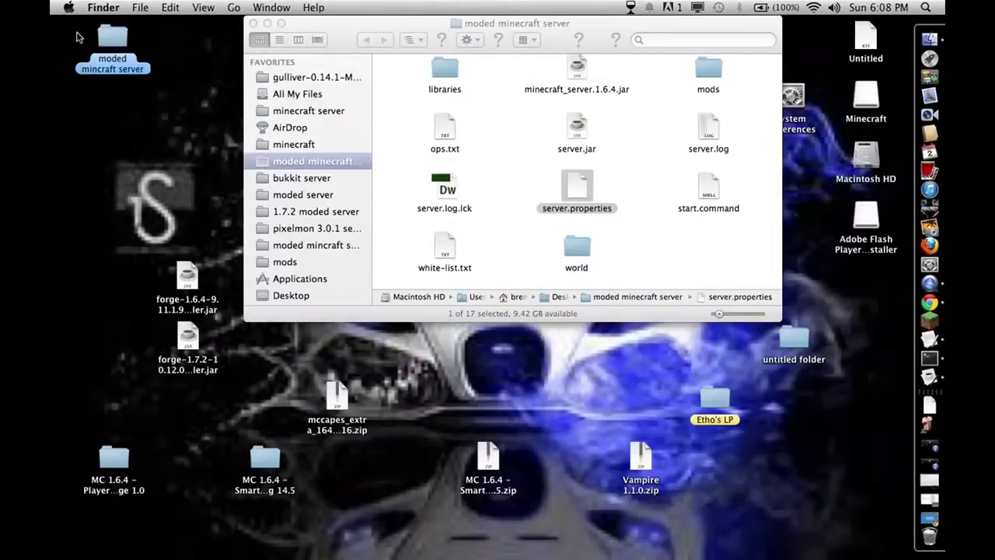
# Find Pixelmon 3.0.2.zip in the Downloads folder and move it onto the desktop
pyautogui.scroll(-4, 308, 287)
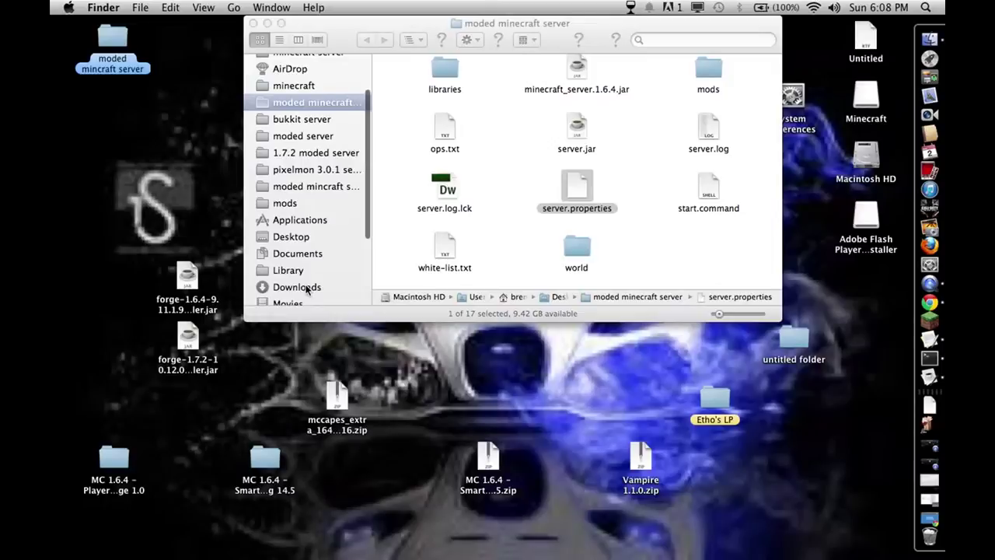
pyautogui.click(307, 287)
pyautogui.click(307, 288)
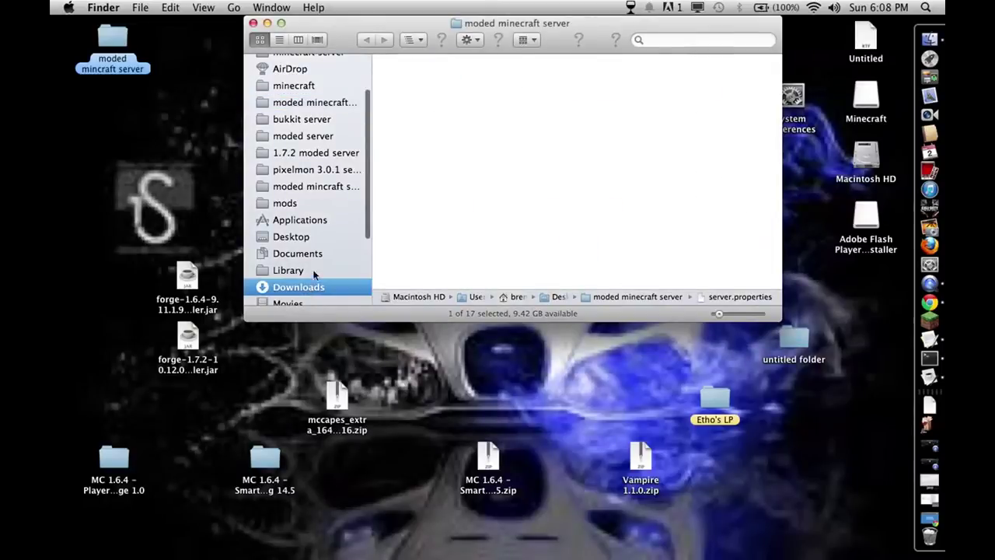
pyautogui.scroll(-2, 455, 194)
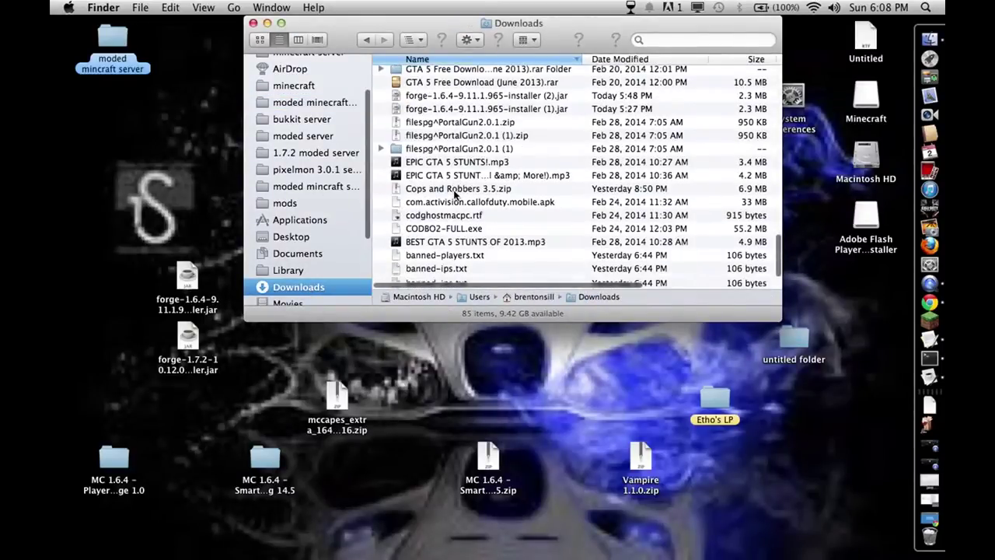
pyautogui.scroll(-3, 455, 195)
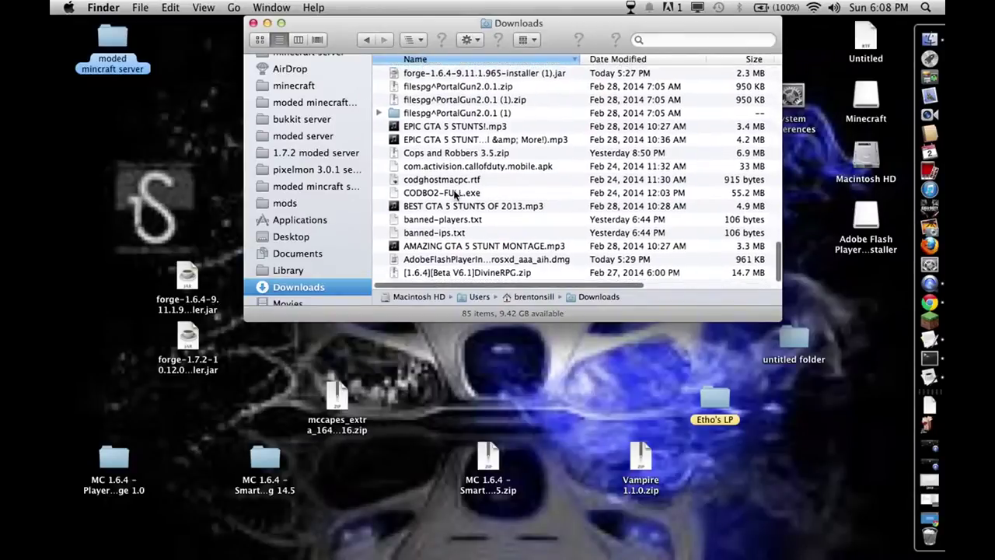
pyautogui.scroll(10, 455, 194)
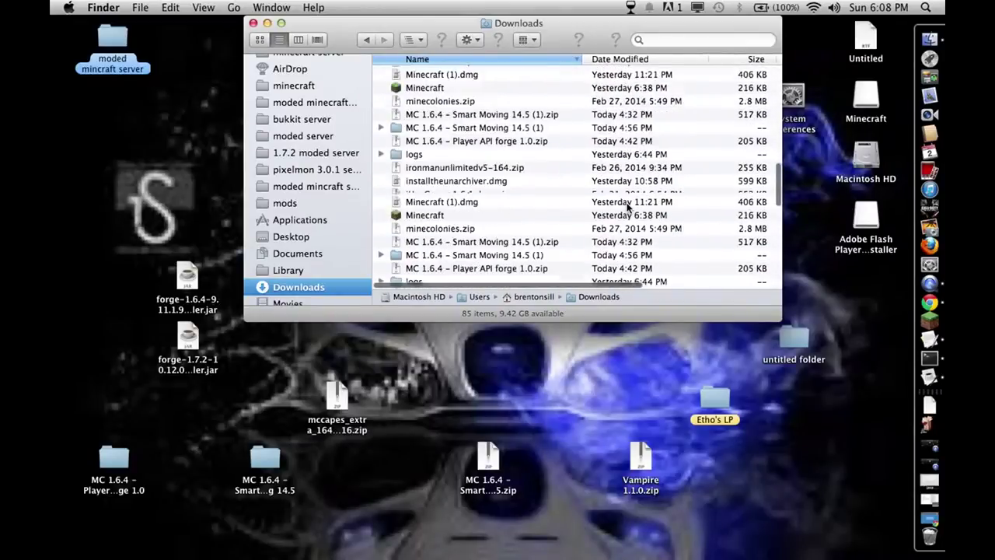
pyautogui.scroll(10, 627, 206)
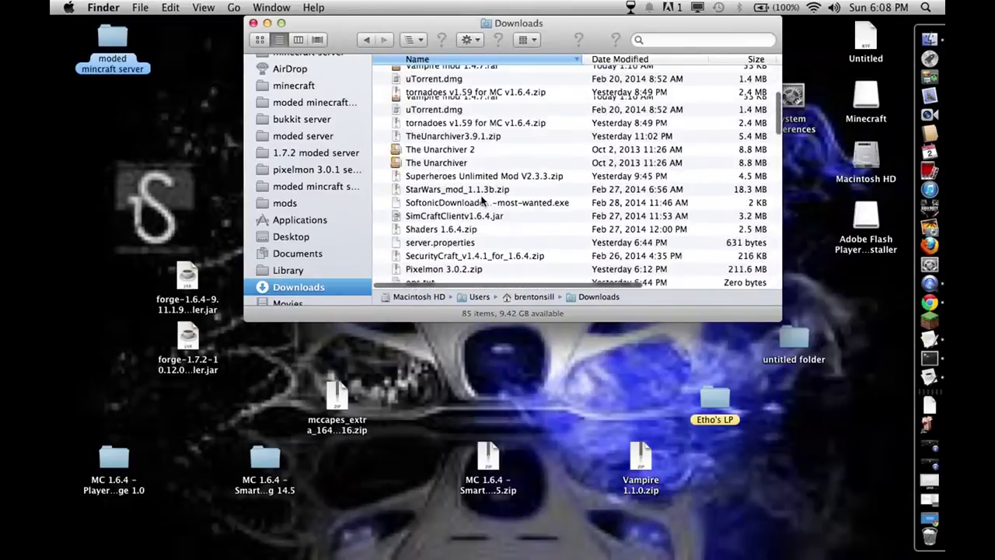
pyautogui.scroll(5, 482, 201)
pyautogui.scroll(-3, 482, 206)
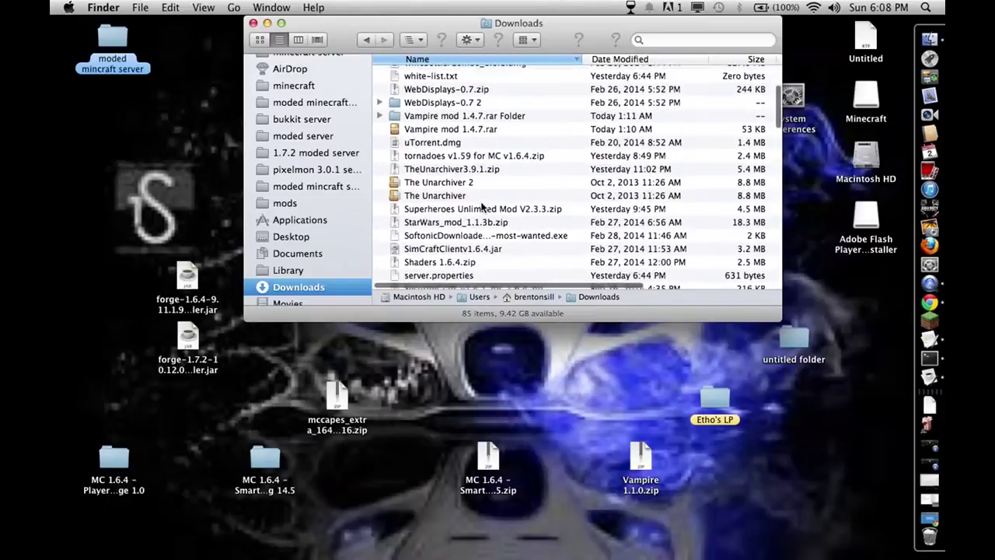
pyautogui.scroll(-3, 482, 206)
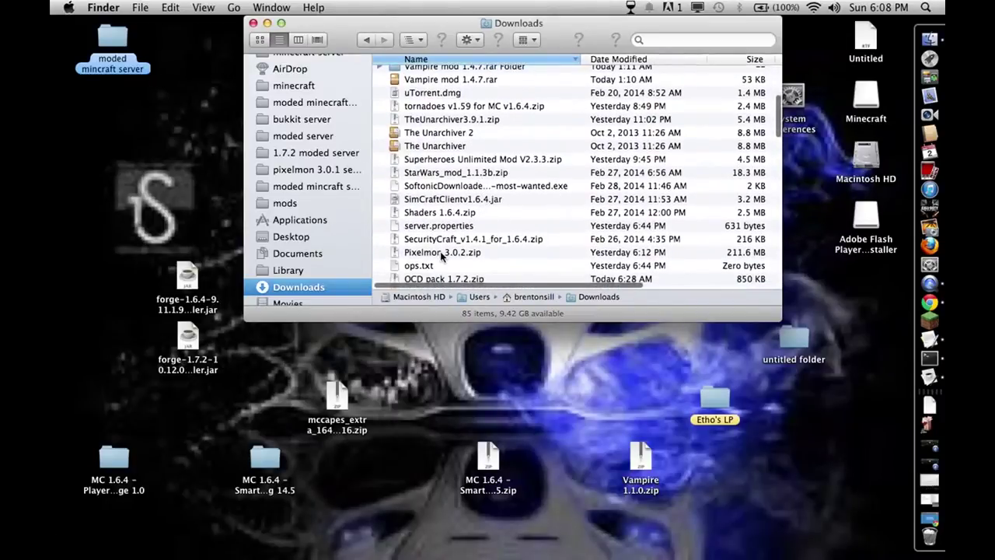
pyautogui.moveTo(441, 253); pyautogui.dragTo(581, 406)
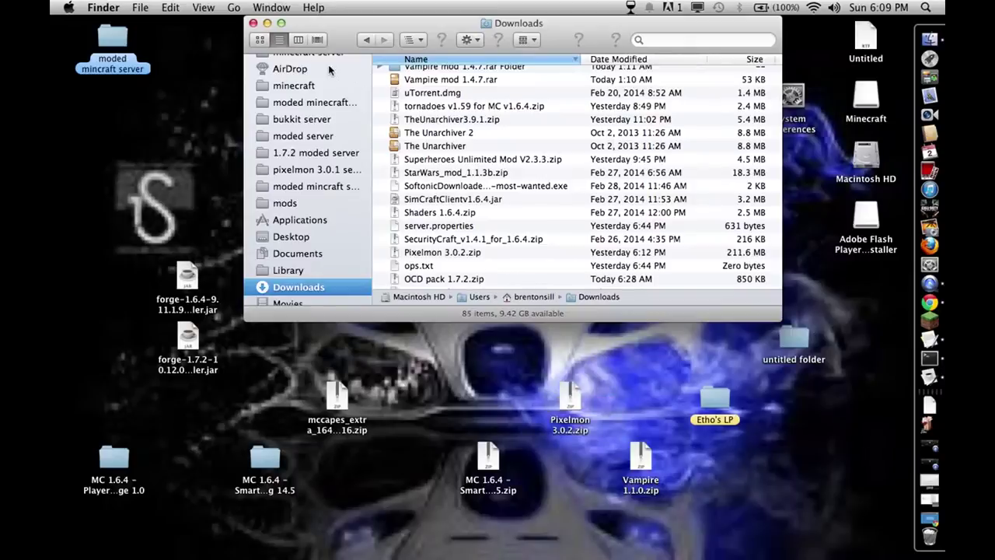
# Open the mods folder inside the moded minecraft server folder and move Pixelmon 3.0.2.zip from the desktop into it
pyautogui.click(311, 104)
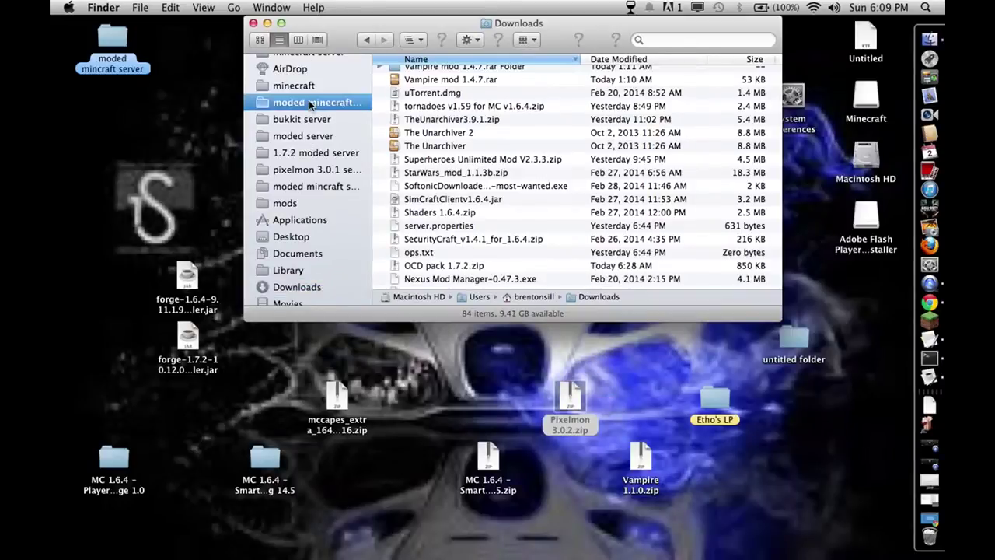
pyautogui.scroll(2, 429, 183)
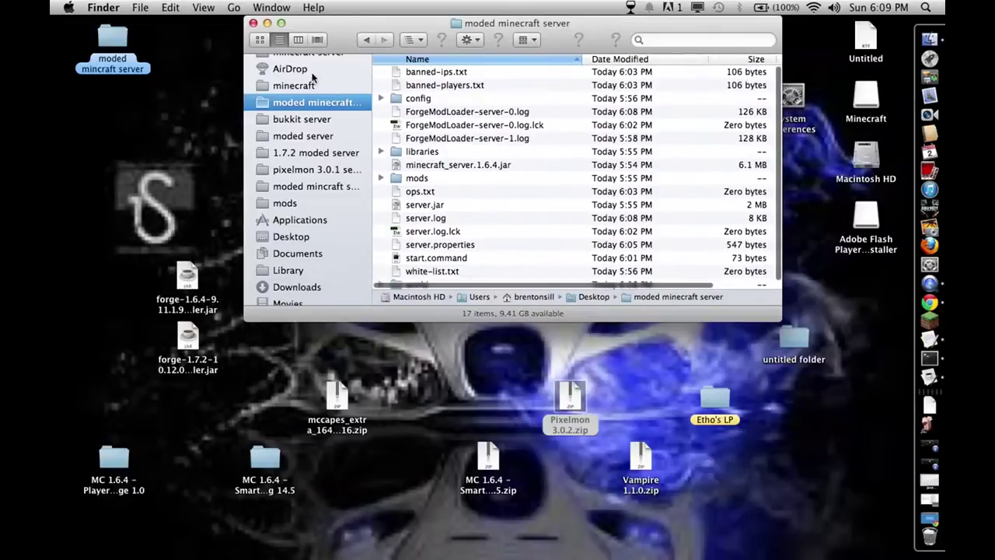
pyautogui.click(253, 23)
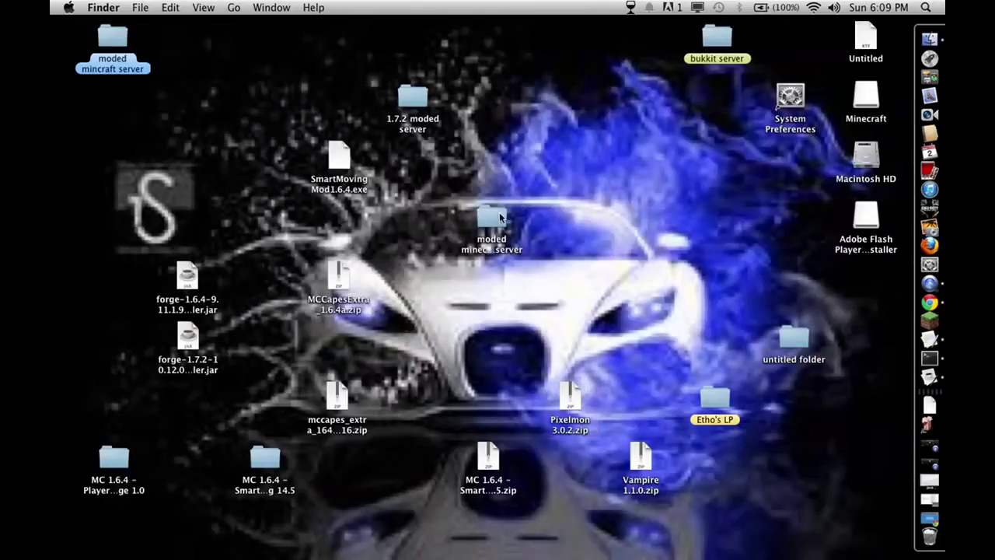
pyautogui.doubleClick(492, 220)
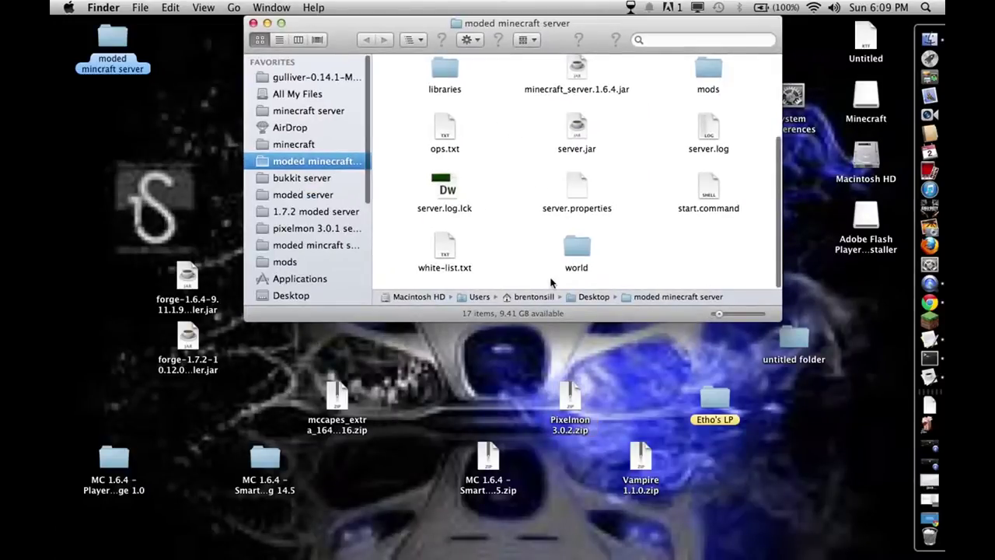
pyautogui.doubleClick(709, 70)
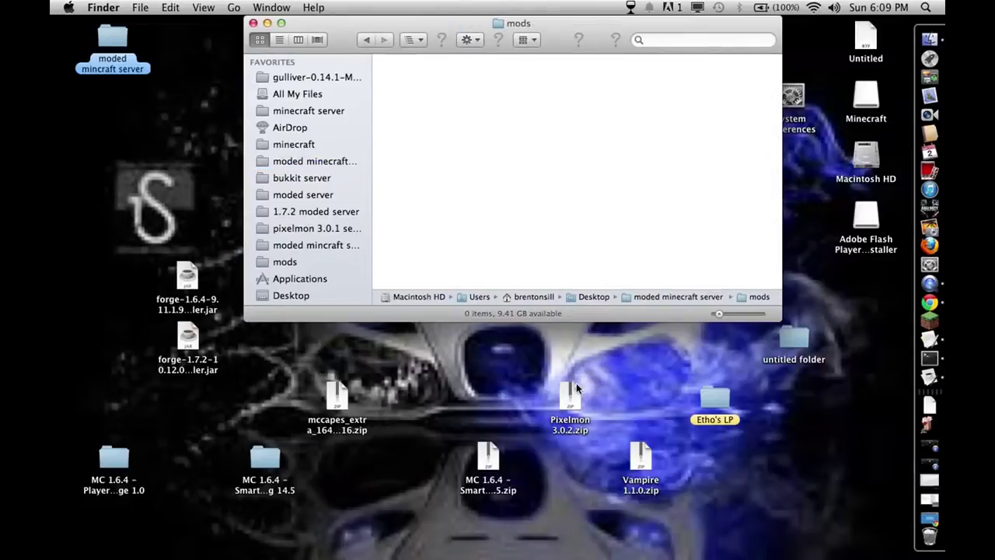
pyautogui.moveTo(572, 393); pyautogui.dragTo(542, 107)
pyautogui.click(520, 171)
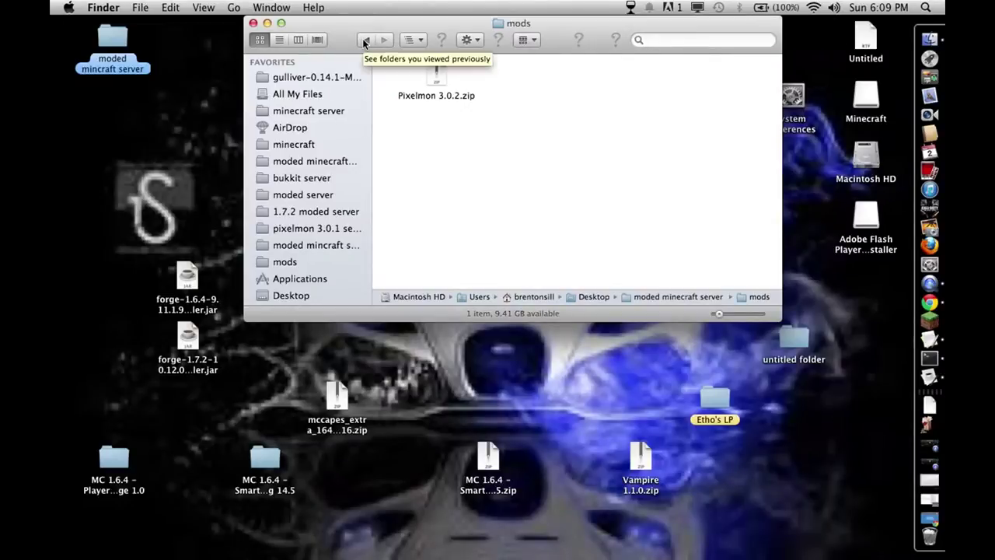
pyautogui.click(365, 42)
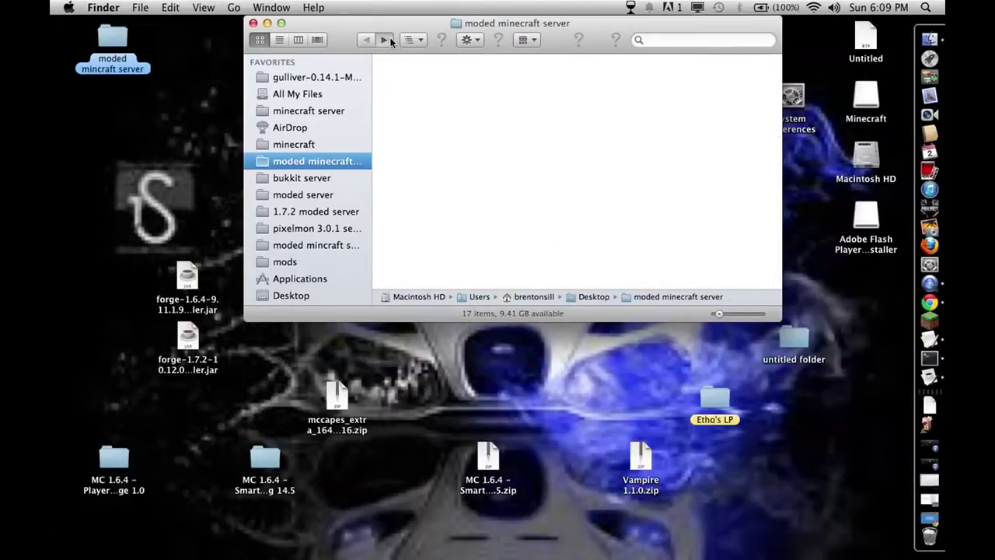
pyautogui.click(383, 39)
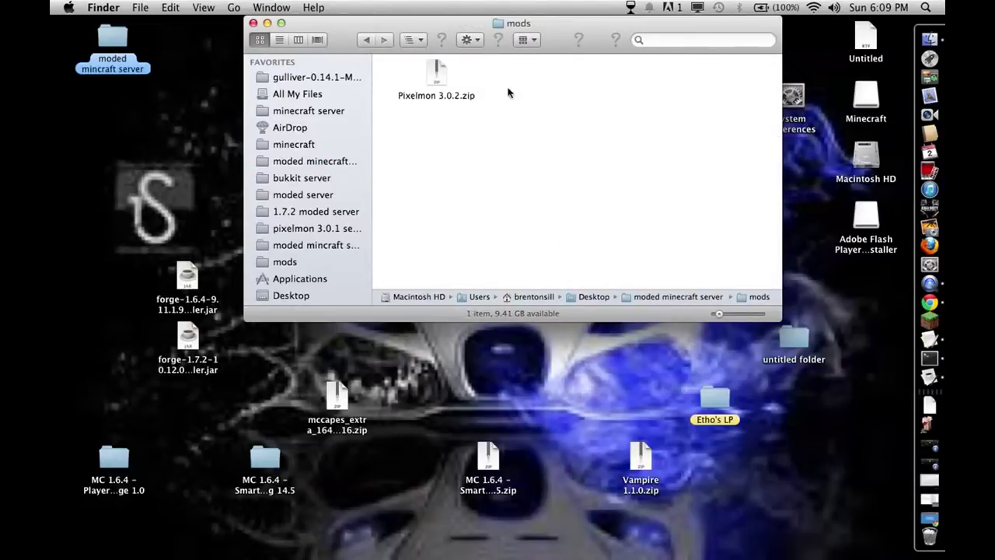
# Extract Pixelmon 3.0.2.zip in the mods folder with Archive Utility, moving the progress window clear of the files
pyautogui.click(434, 75)
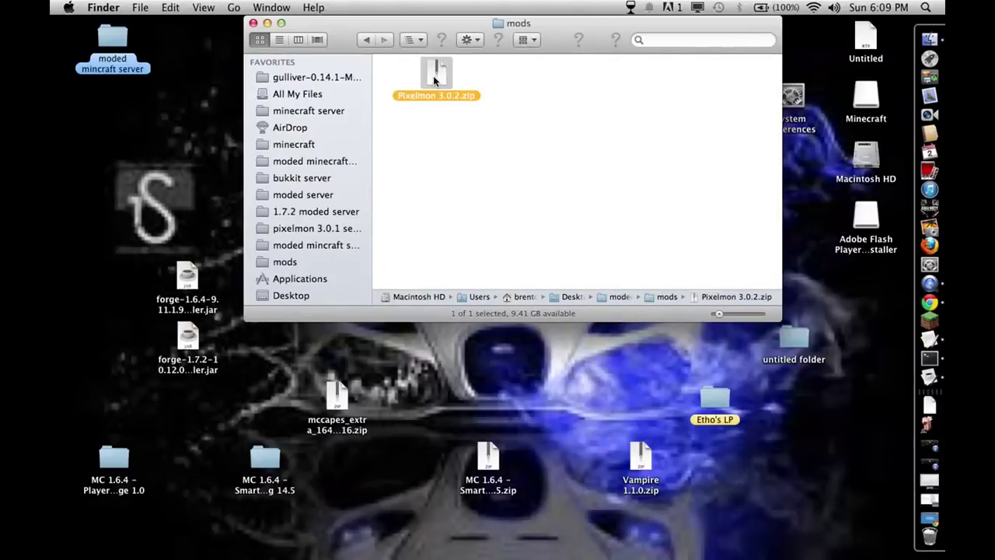
pyautogui.rightClick(433, 75)
pyautogui.moveTo(513, 96)
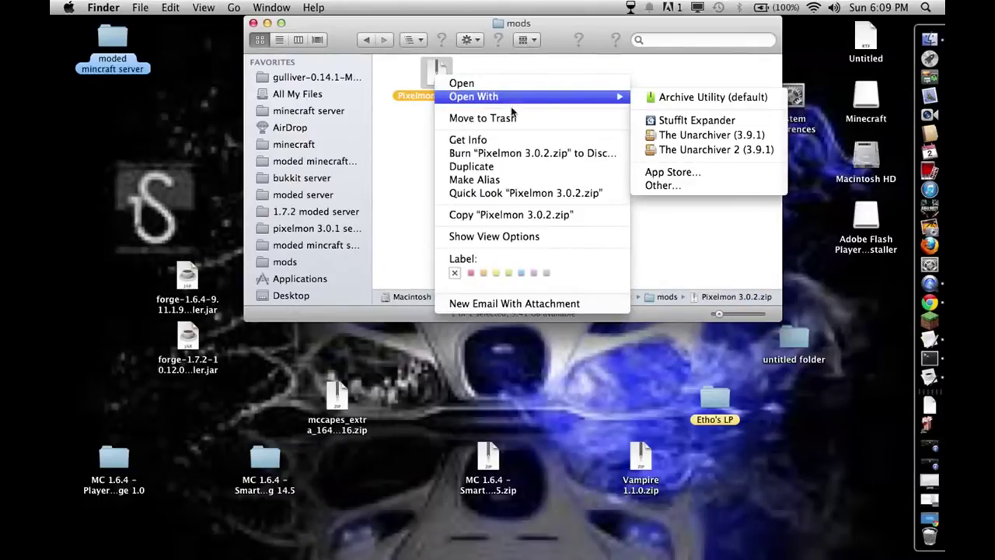
pyautogui.click(690, 98)
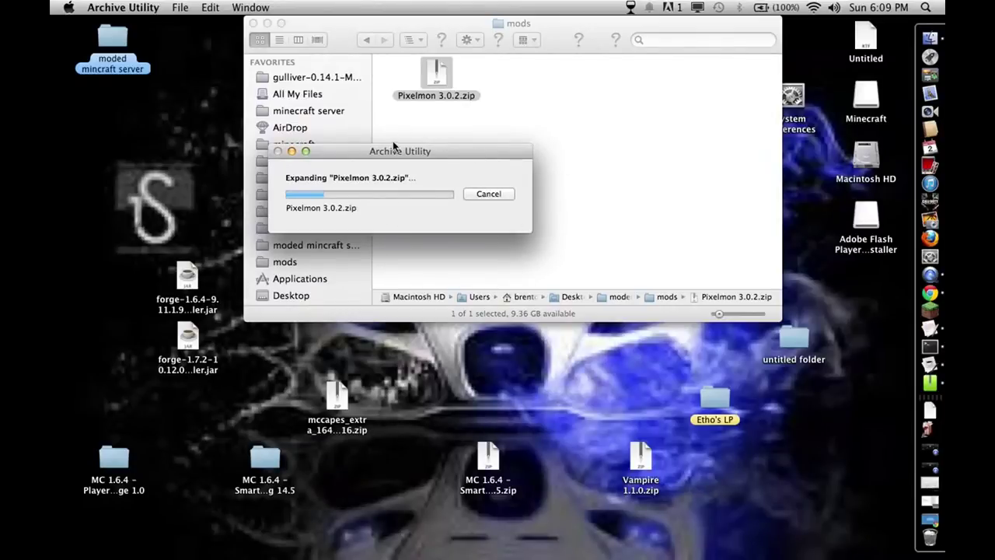
pyautogui.moveTo(397, 151); pyautogui.dragTo(754, 82)
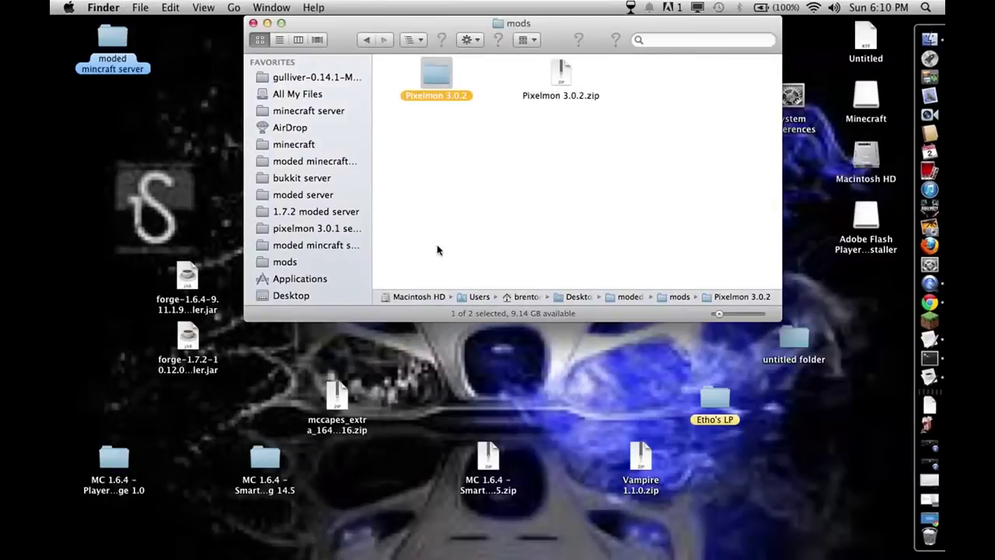
# Move the extracted Pixelmon 3.0.2 folder onto the desktop, and clear PlayerAPI.jar and the Smart Moving zip out of the client's mods folder onto the desktop
pyautogui.moveTo(436, 74); pyautogui.dragTo(419, 398)
pyautogui.click(303, 263)
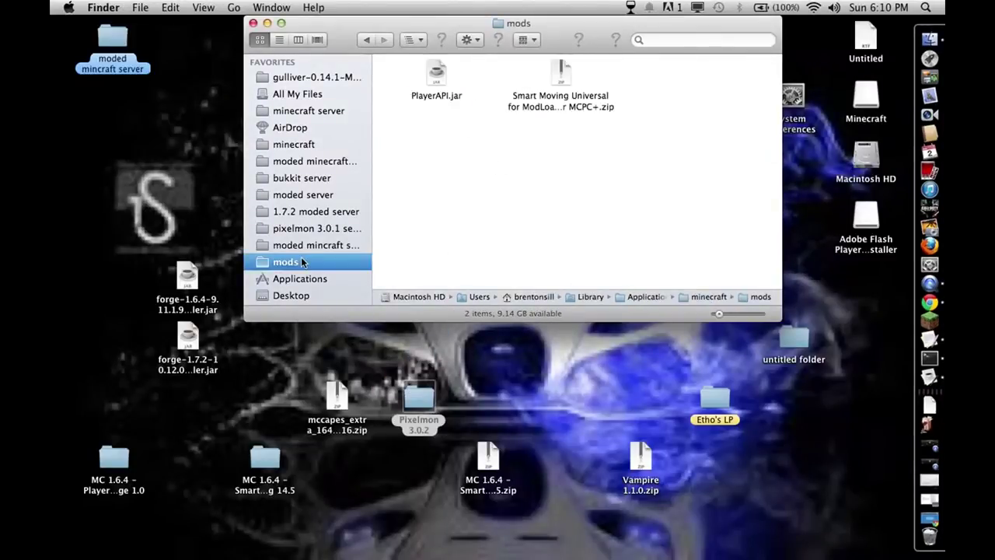
pyautogui.moveTo(651, 62); pyautogui.dragTo(718, 457)
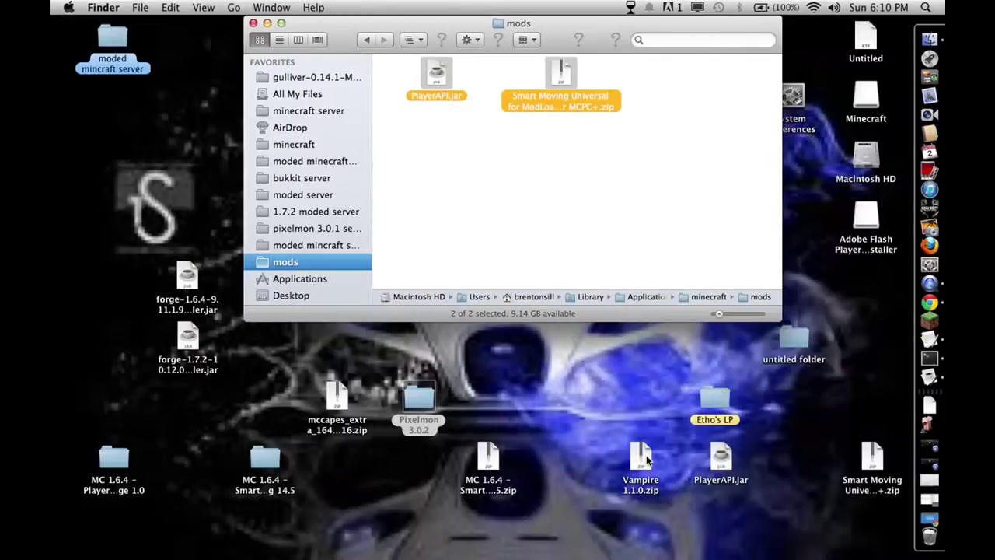
# Move the Pixelmon 3.0.2 folder from the desktop into the Minecraft client's mods folder, check the server's mods folder, and close the Finder window
pyautogui.moveTo(414, 404); pyautogui.dragTo(462, 128)
pyautogui.click(483, 147)
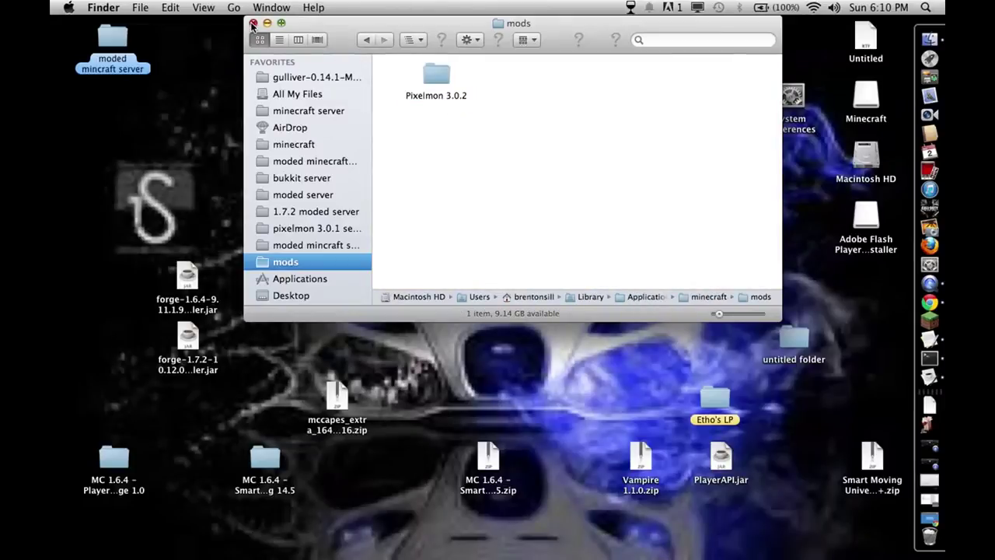
pyautogui.click(365, 40)
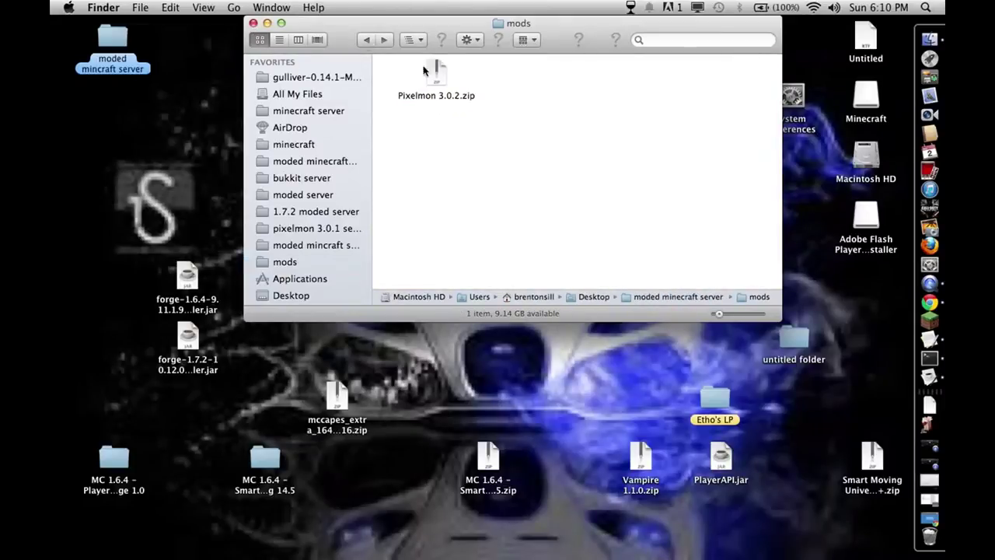
pyautogui.click(253, 23)
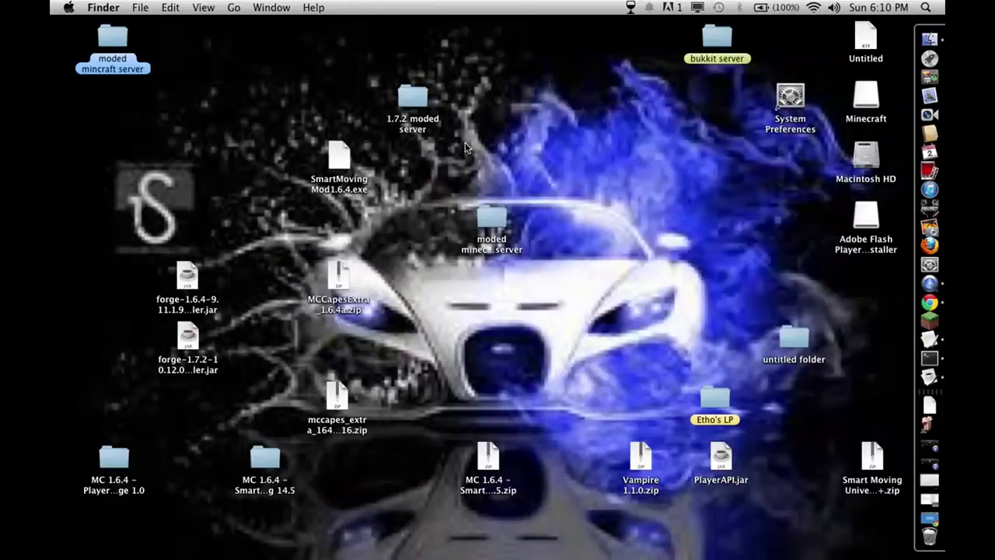
# Open the Minecraft Launcher and start the game with the Forge profile
pyautogui.click(919, 323)
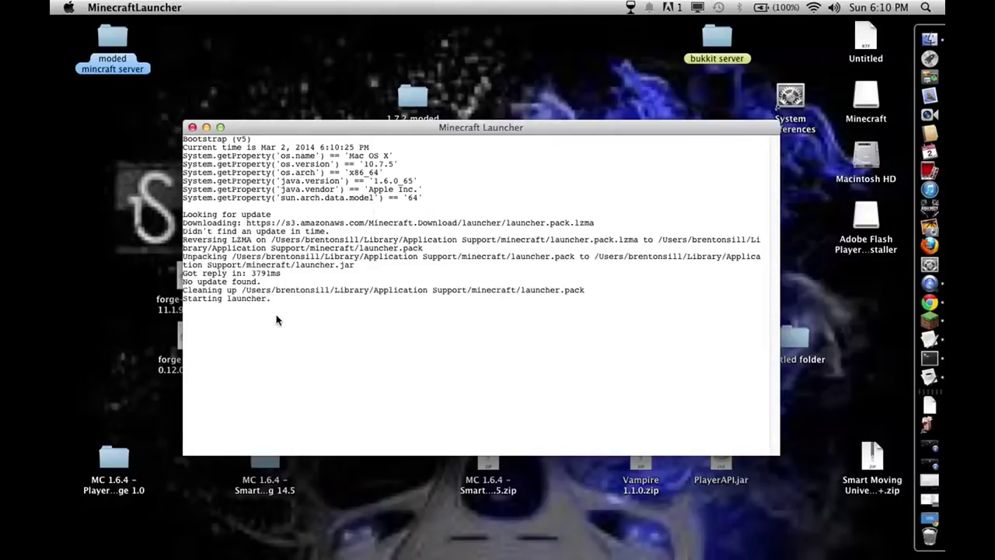
pyautogui.moveTo(363, 130); pyautogui.dragTo(324, 63)
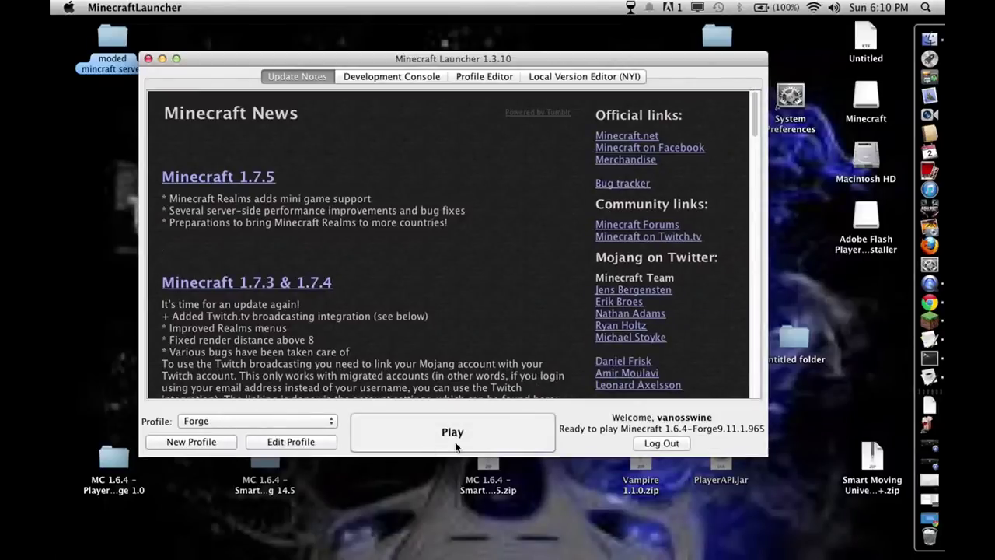
pyautogui.click(456, 440)
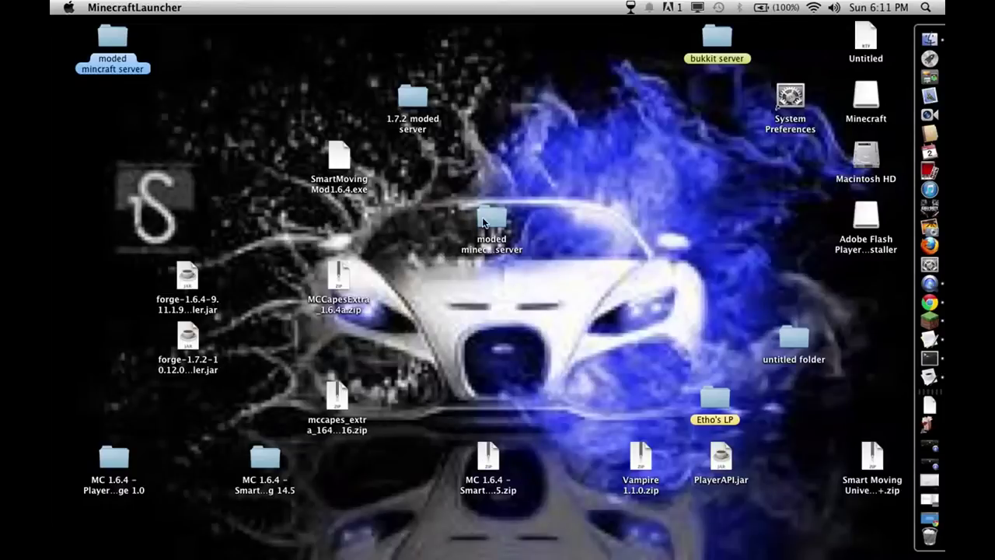
# Give the moded minecraft server folder on the desktop a blue label
pyautogui.rightClick(511, 216)
pyautogui.click(506, 218)
pyautogui.rightClick(502, 217)
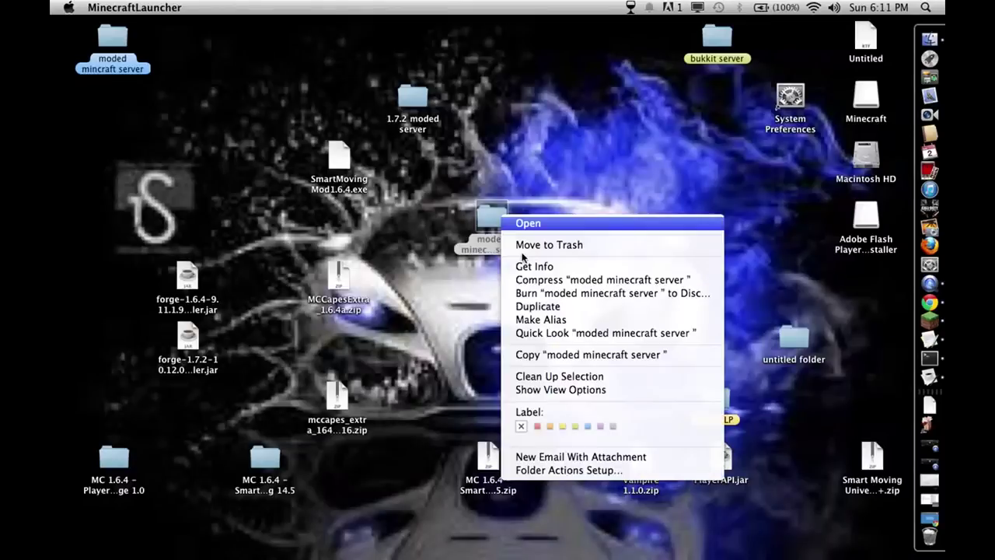
pyautogui.click(595, 426)
pyautogui.click(488, 219)
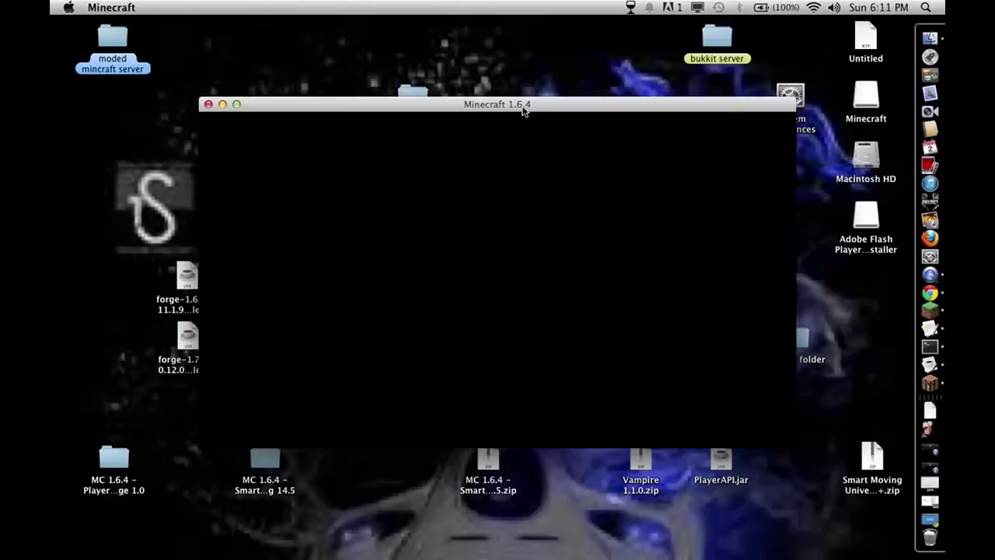
# Move the Minecraft 1.6.4 window higher on the screen while it loads, and check the game's mod list for Pixelmon
pyautogui.moveTo(524, 106); pyautogui.dragTo(521, 69)
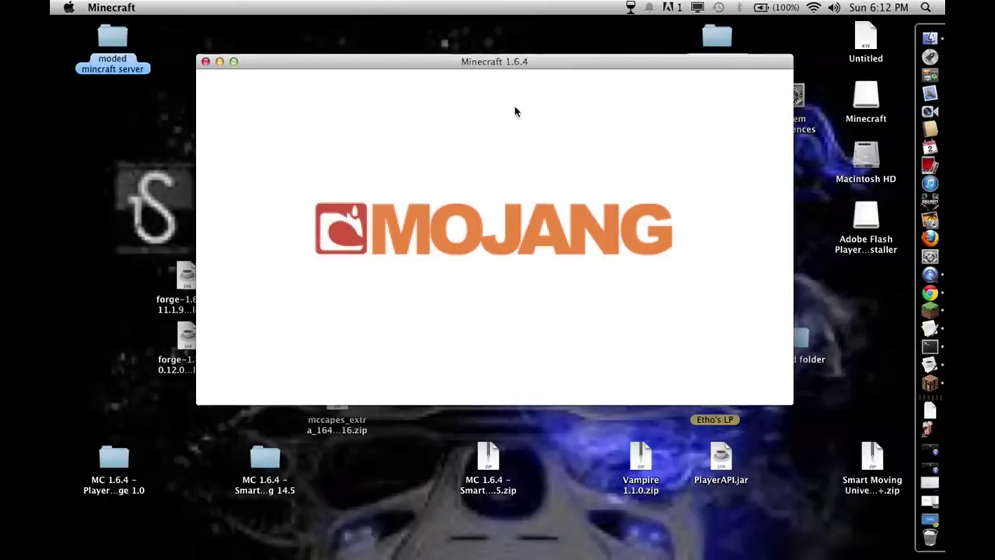
pyautogui.moveTo(428, 61); pyautogui.dragTo(422, 34)
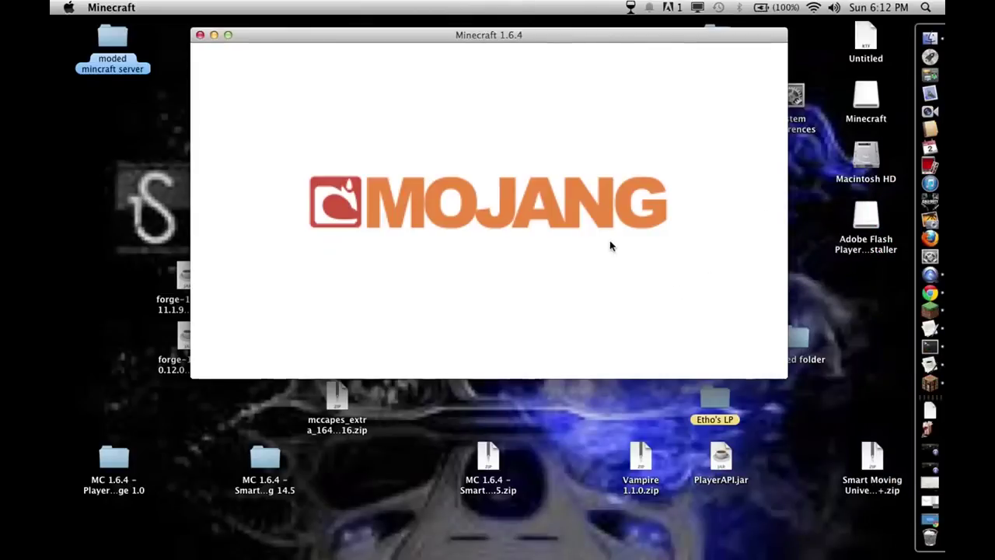
pyautogui.moveTo(499, 37); pyautogui.dragTo(499, 13)
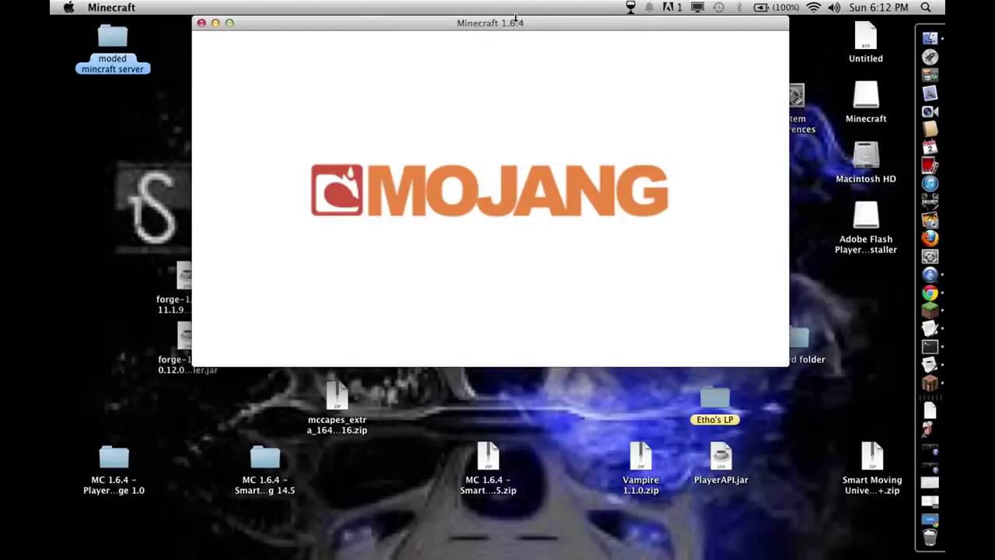
pyautogui.moveTo(514, 17)
pyautogui.mouseDown()
pyautogui.moveTo(504, 354)
pyautogui.moveTo(530, 17)
pyautogui.mouseUp()
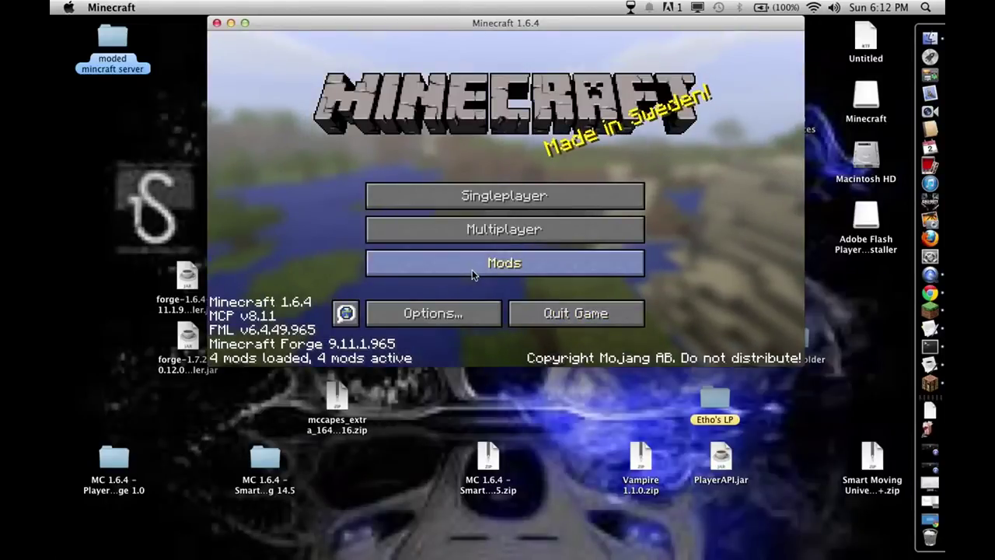
pyautogui.click(473, 274)
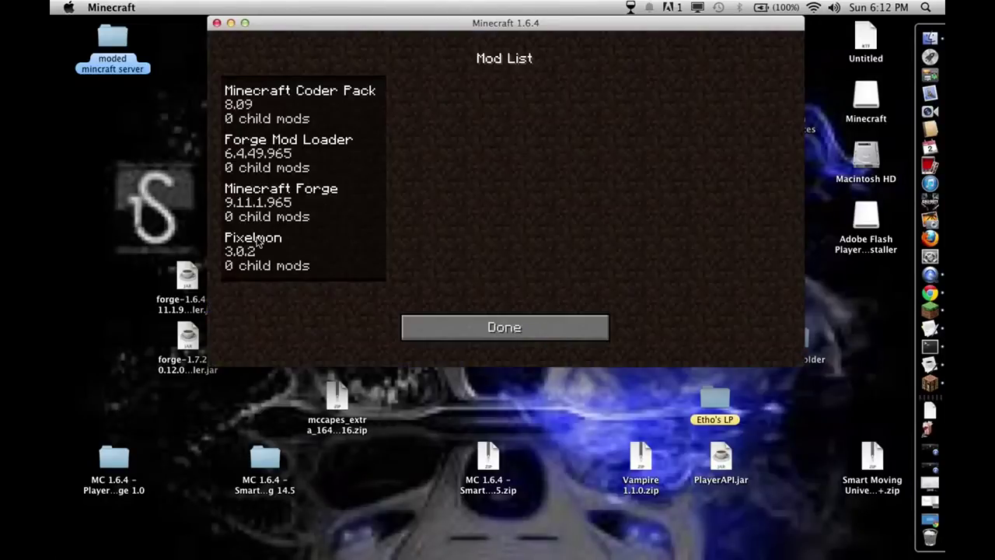
pyautogui.click(477, 333)
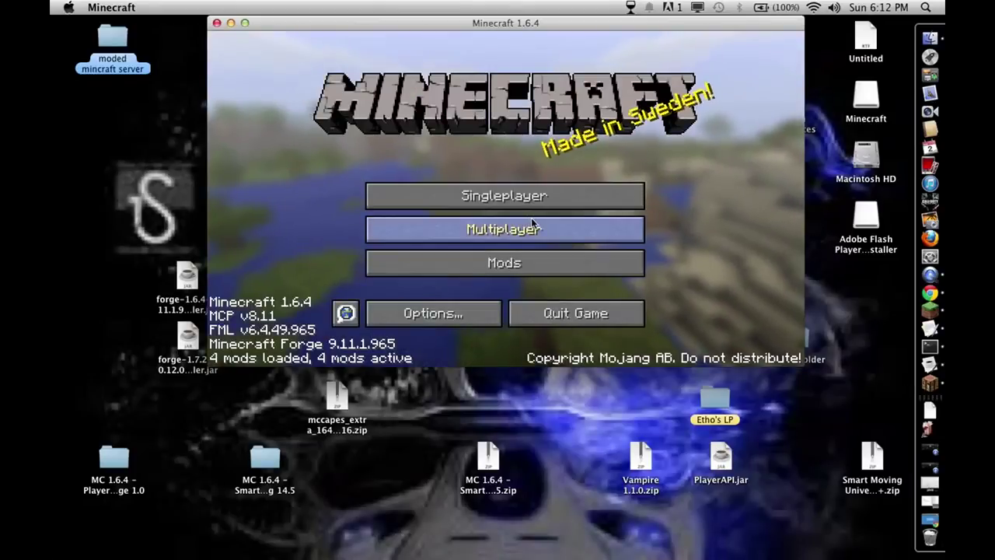
# Join the multiplayer server at 192.168.0.14 from the end of the saved server list
pyautogui.click(531, 225)
pyautogui.scroll(-10, 495, 225)
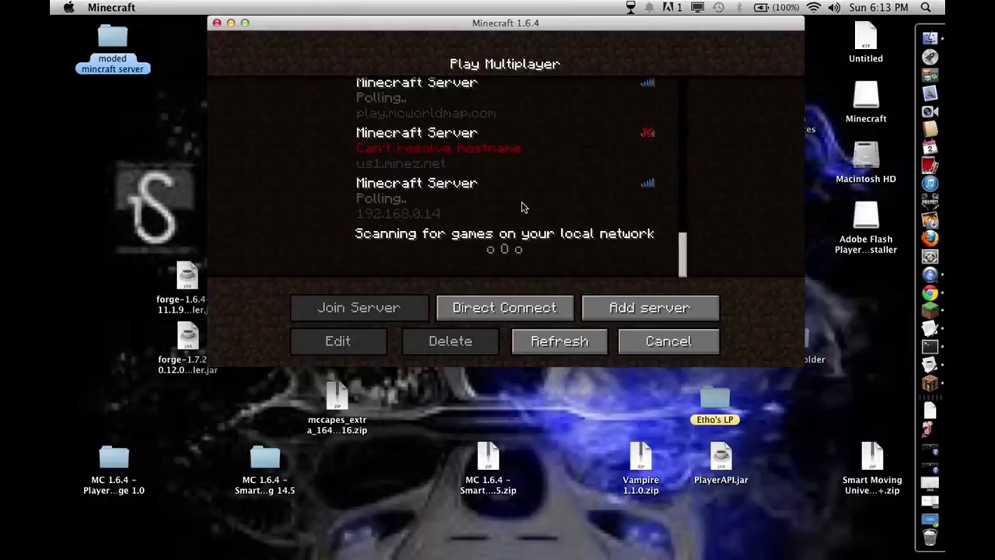
pyautogui.doubleClick(520, 207)
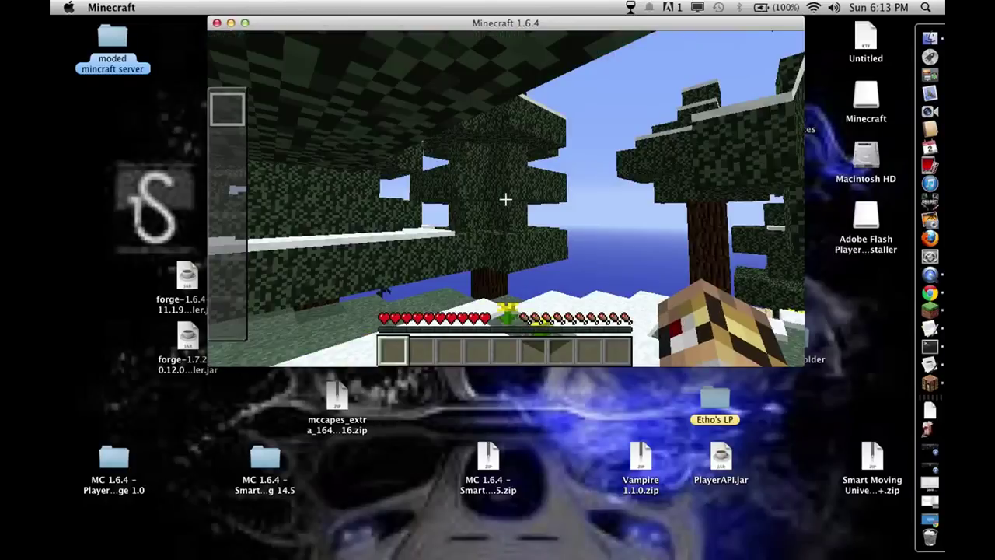
# Disconnect from the multiplayer server and quit Minecraft
pyautogui.press('Escape')
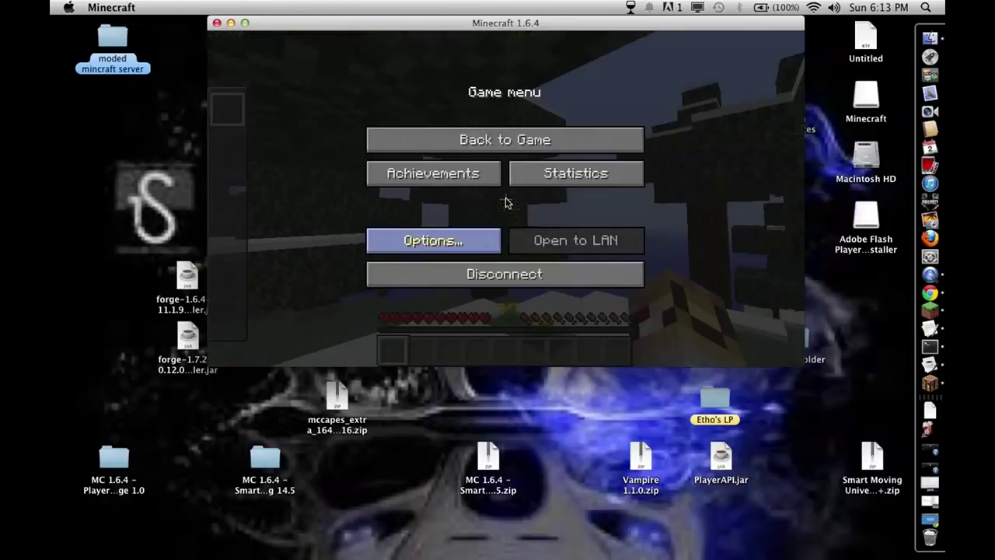
pyautogui.click(474, 281)
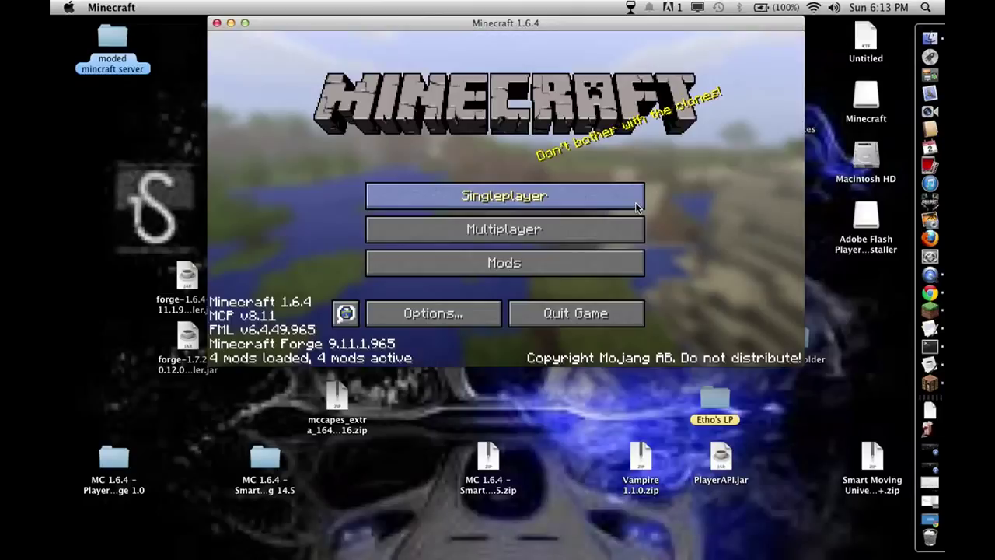
pyautogui.click(571, 313)
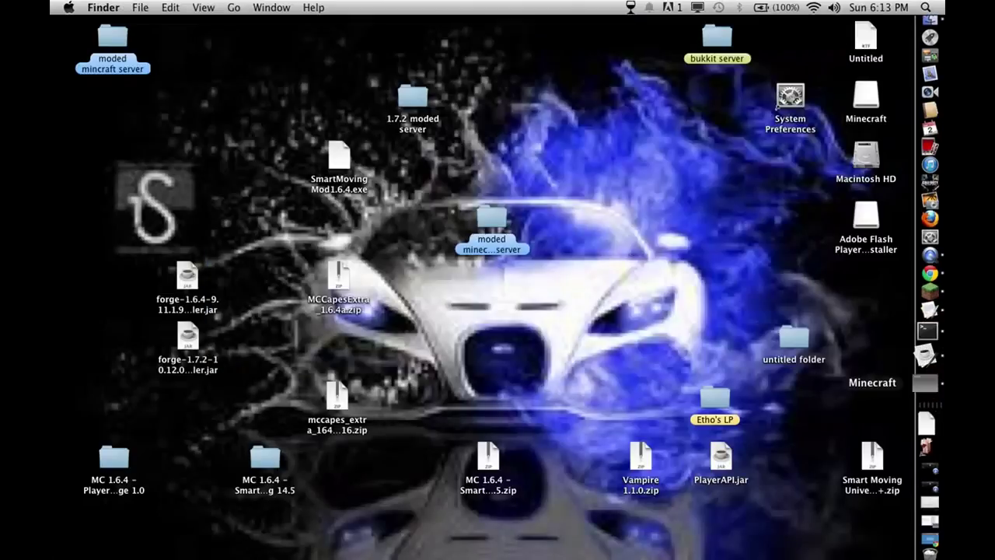
# Bring up the minimized Minecraft server window and shut the server down with the stop command
pyautogui.click(924, 501)
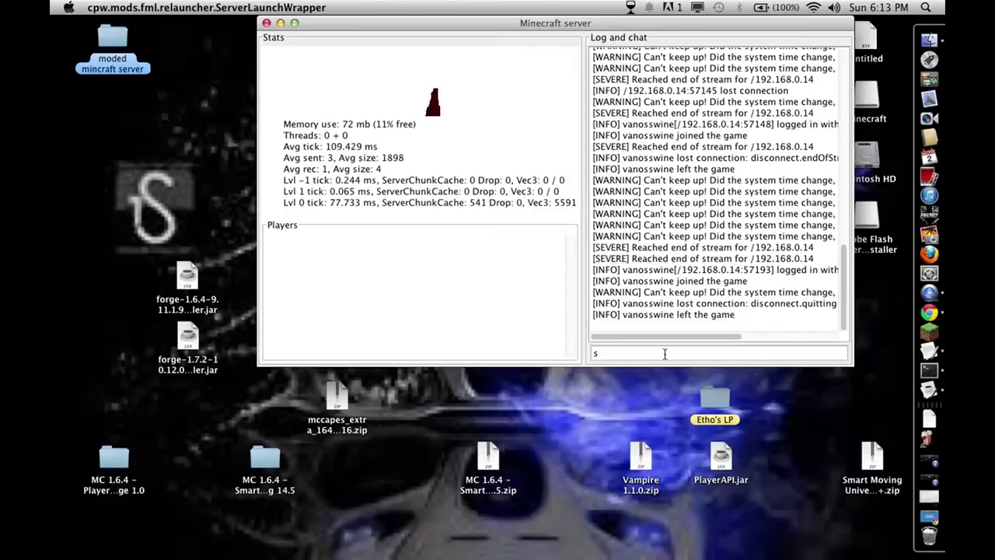
pyautogui.click(665, 354)
pyautogui.write('stop')
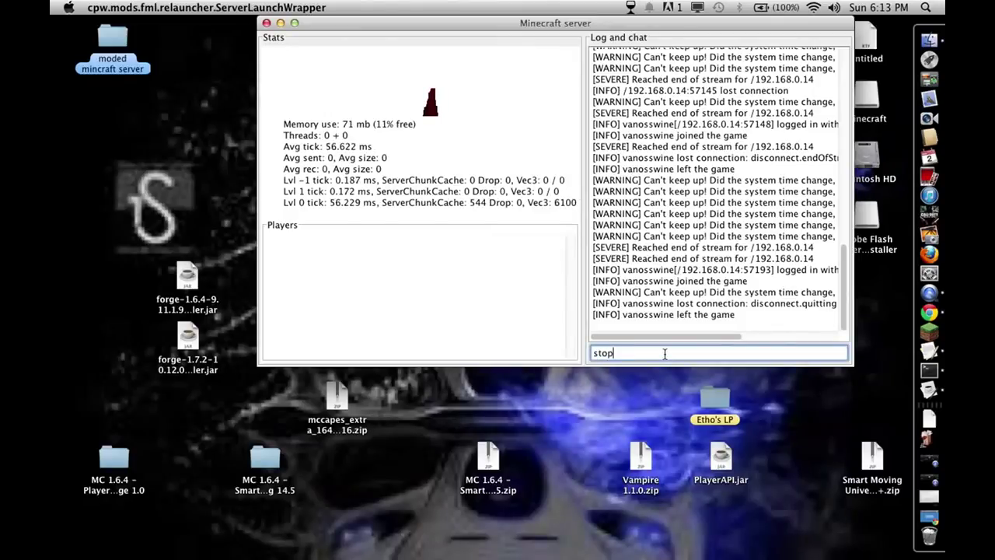
pyautogui.press('Return')
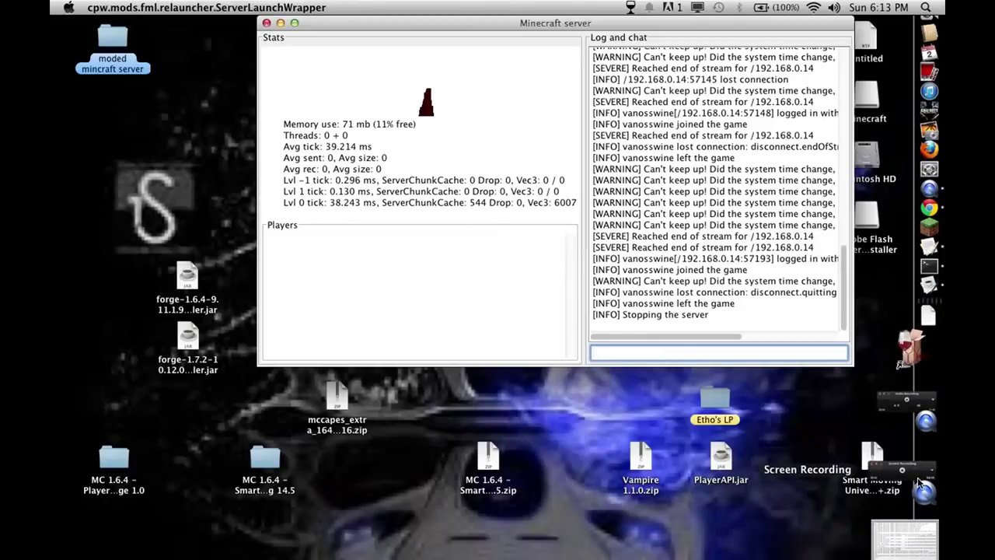
pyautogui.click(919, 483)
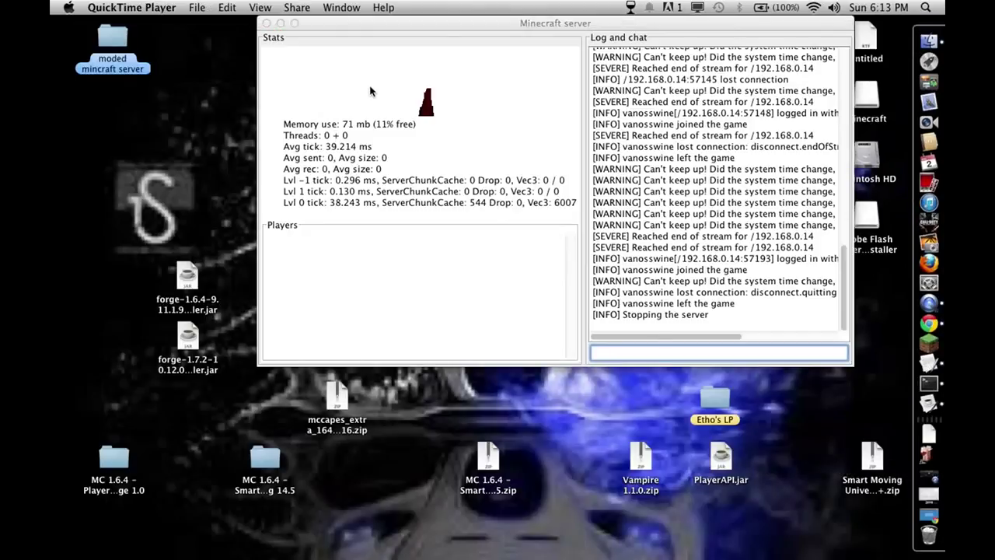